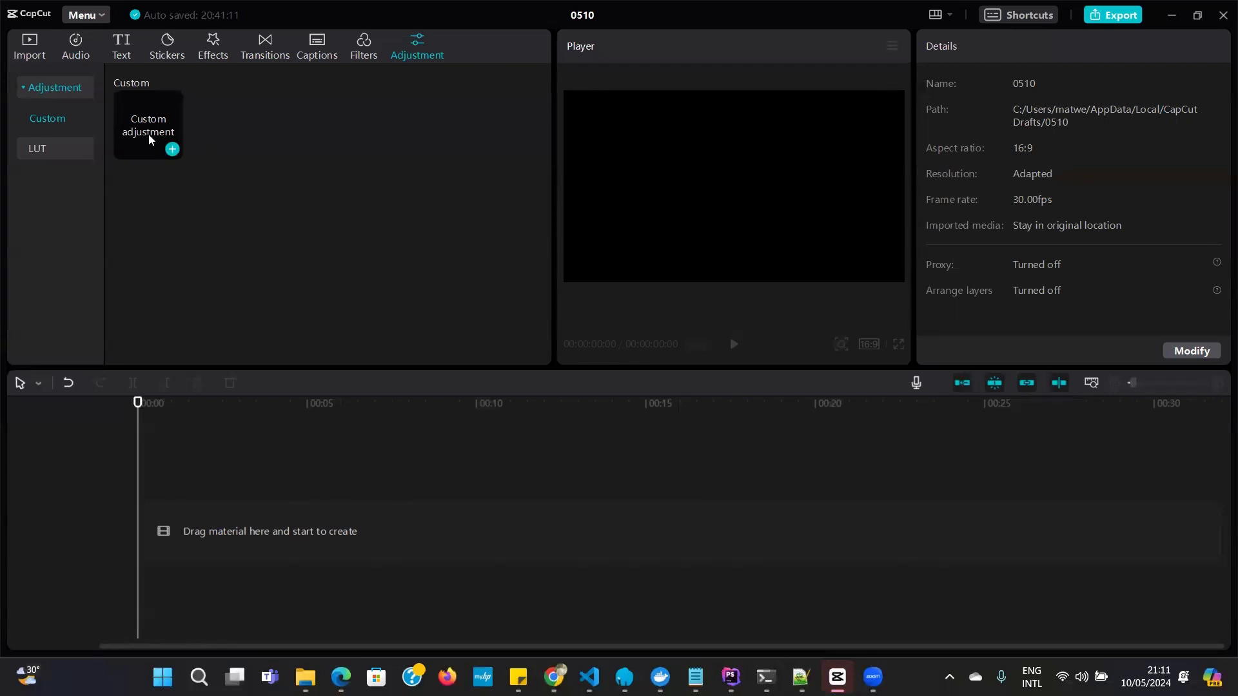
Step: Look through the import, audio, text, stickers, effects, transitions, captions, filters and adjustment libraries
left_click(33, 56)
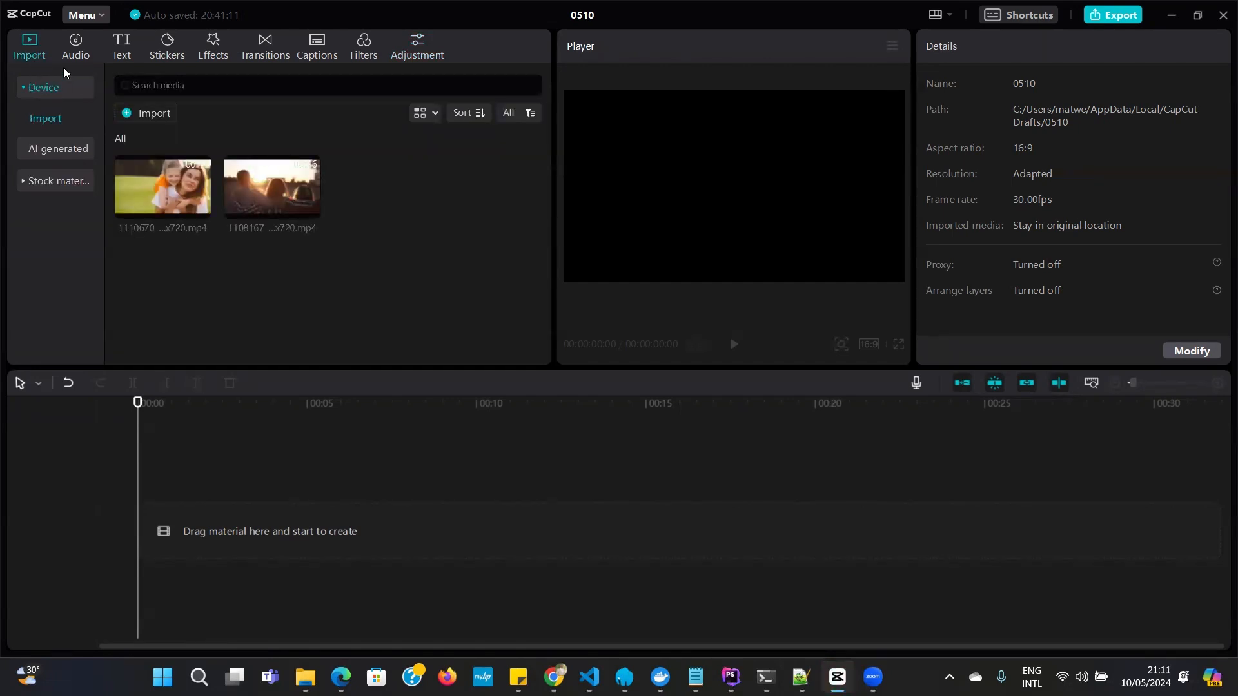
left_click(74, 48)
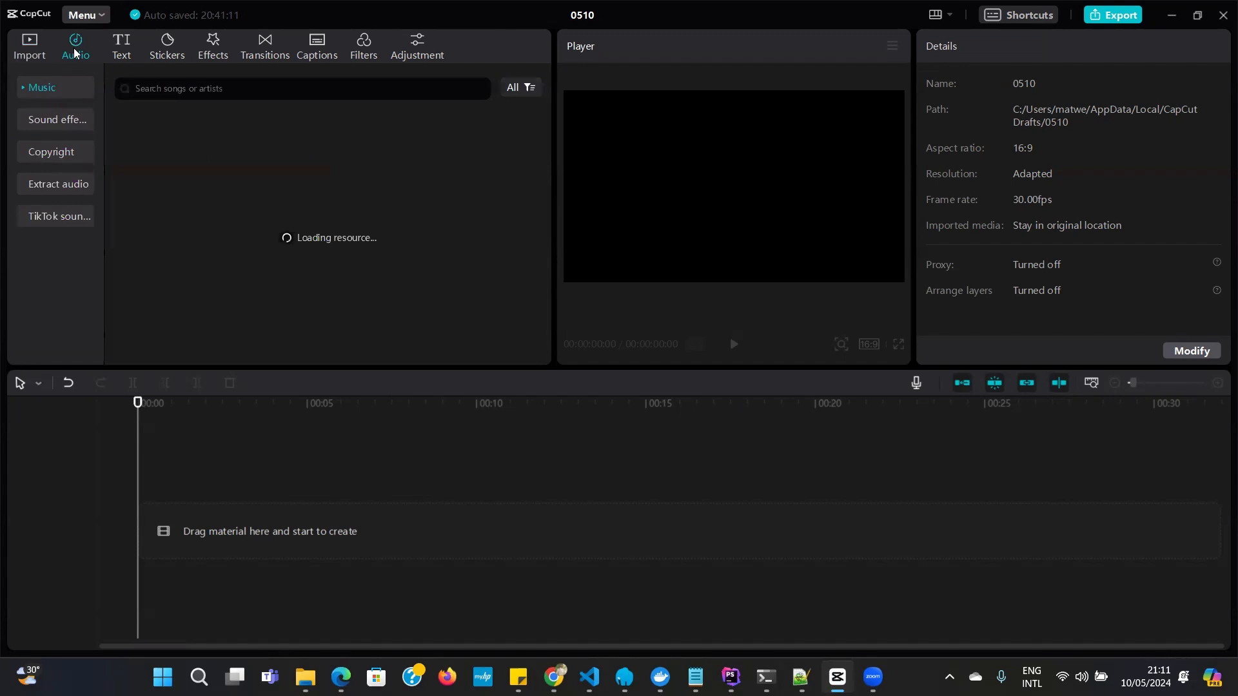
left_click(120, 50)
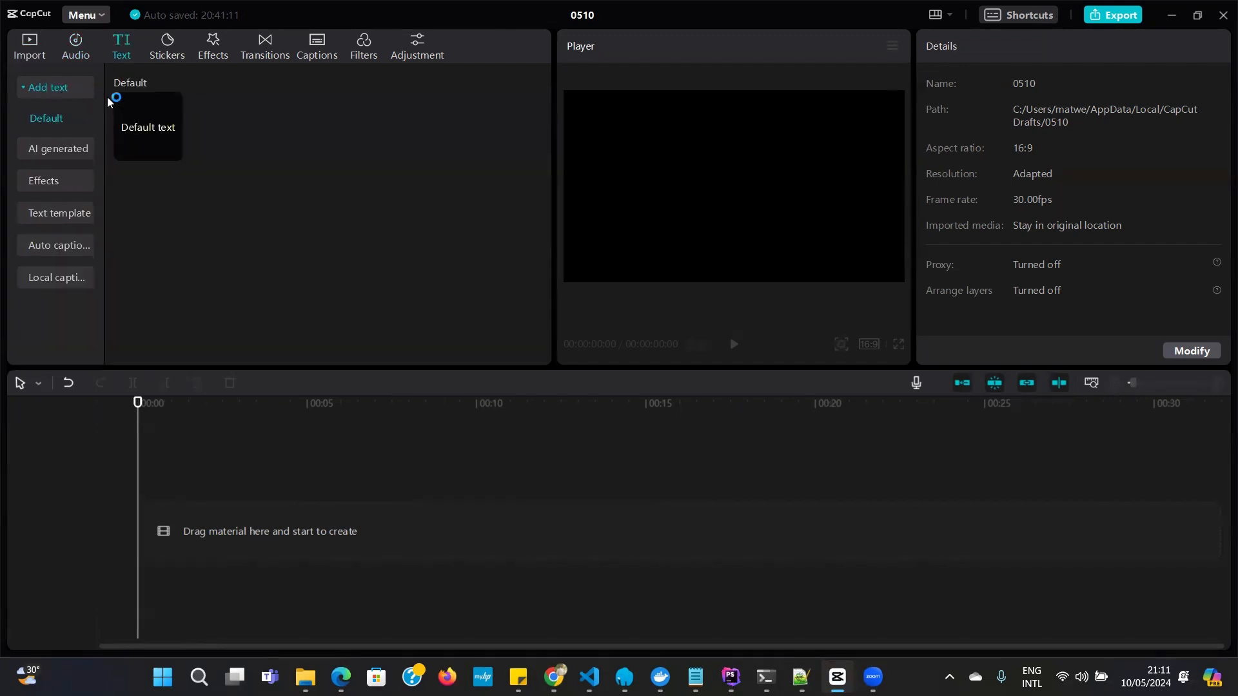
left_click(169, 51)
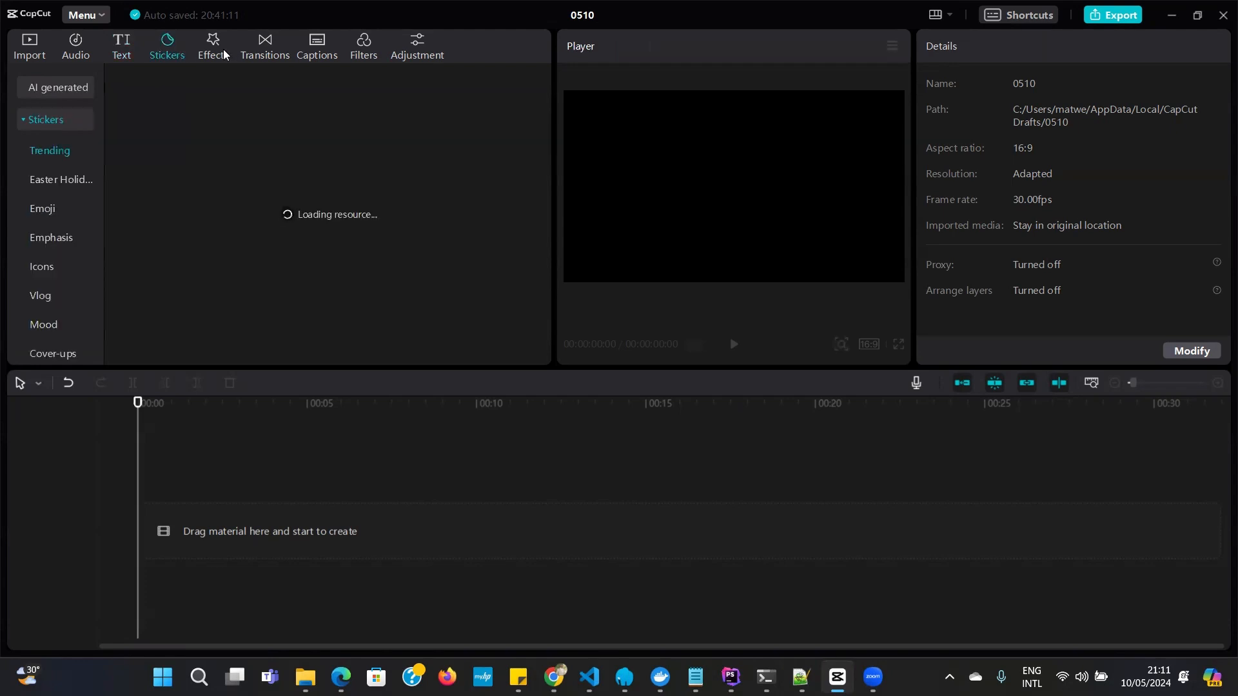
left_click(219, 54)
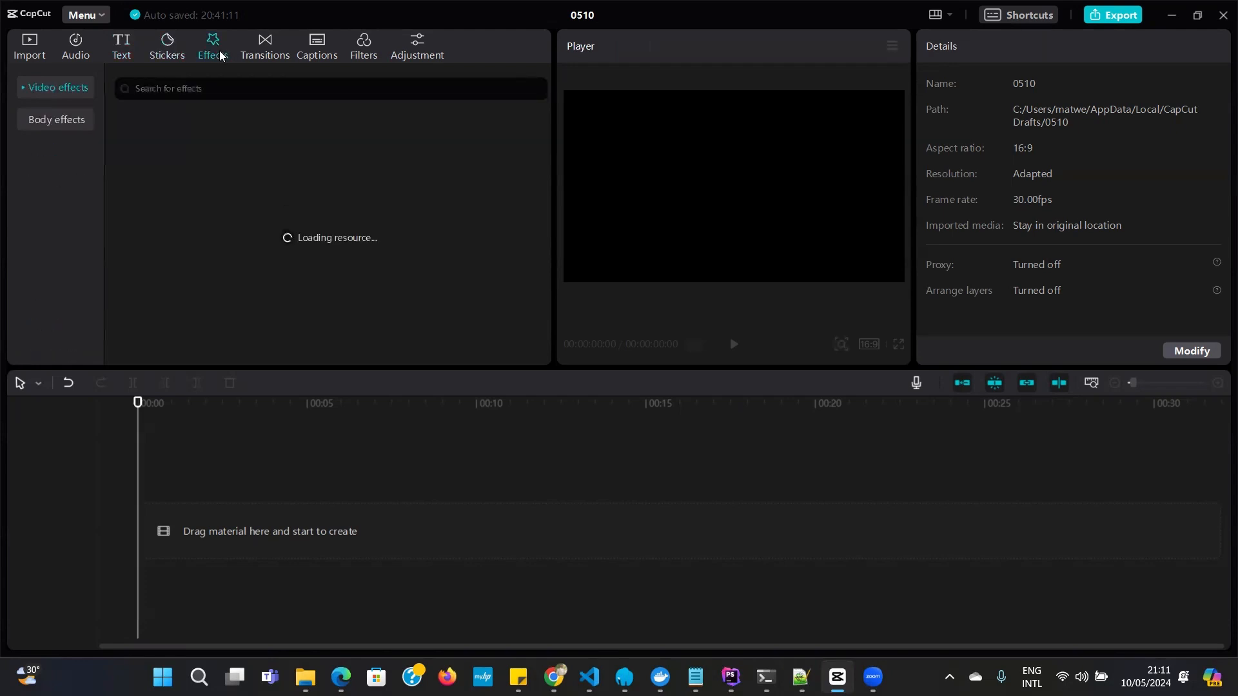
left_click(261, 52)
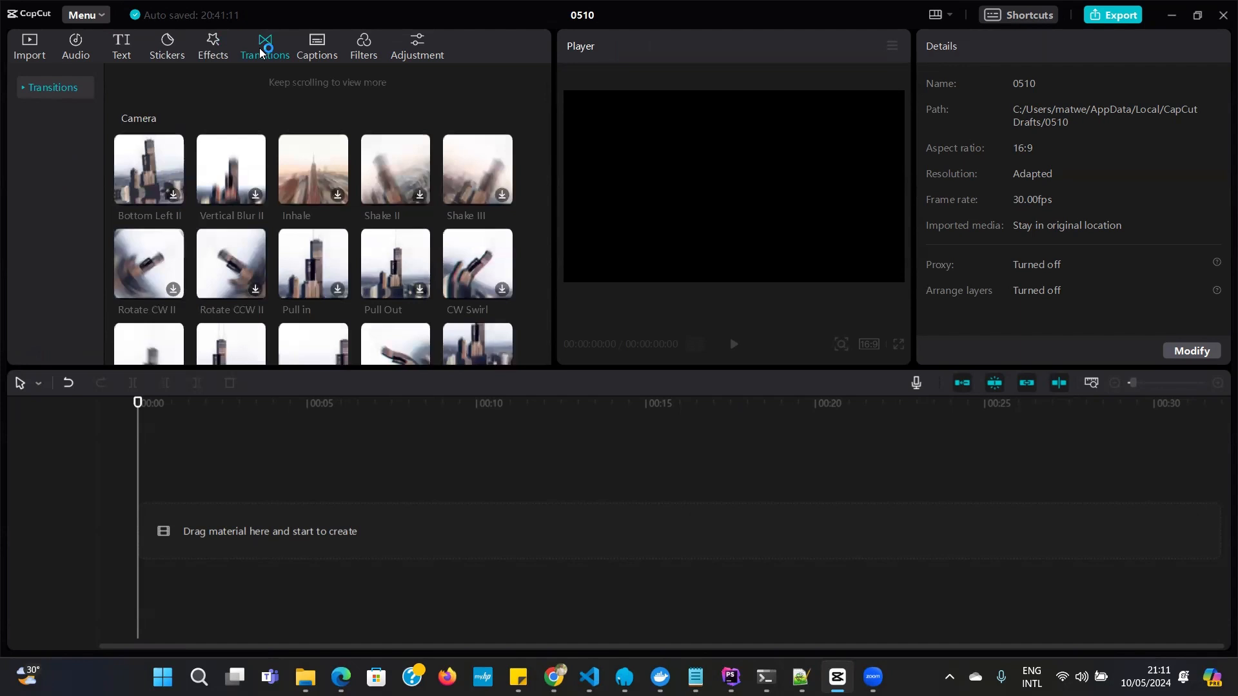
left_click(305, 53)
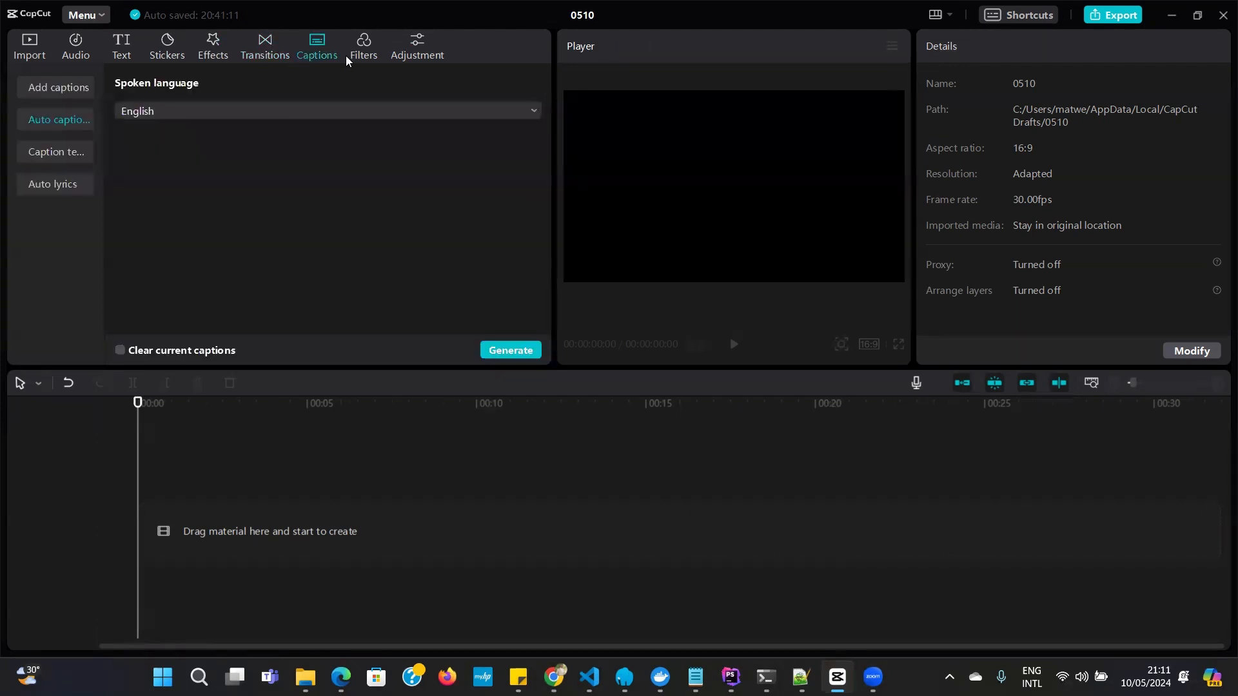
left_click(374, 54)
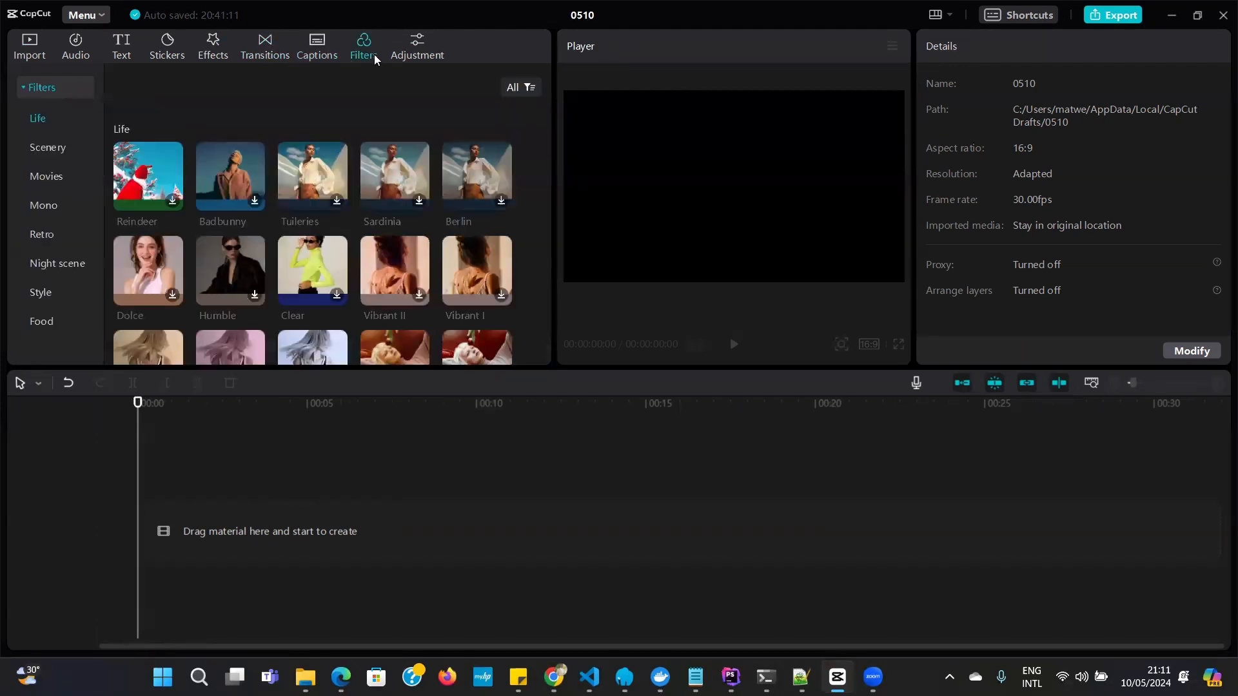
left_click(420, 54)
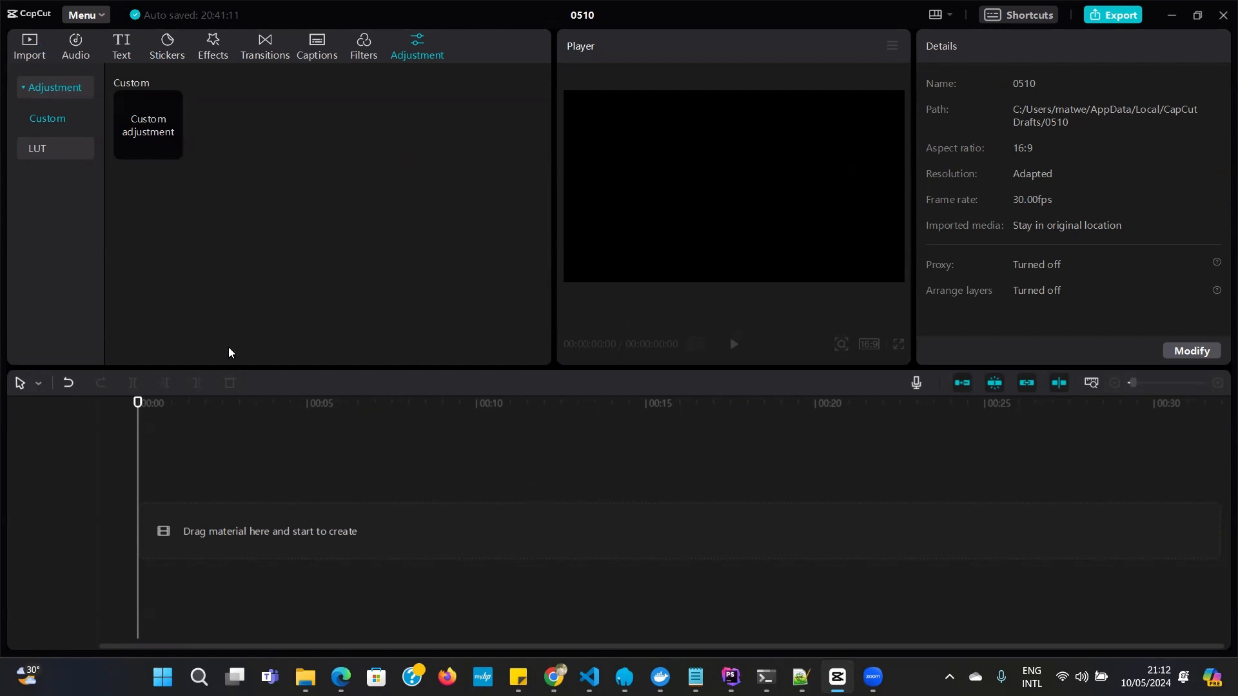
Step: Import the video 1110670_Amusement_Relation_Good-time_1280x720.mp4 from the Downloads folder into the project media
left_click(36, 54)
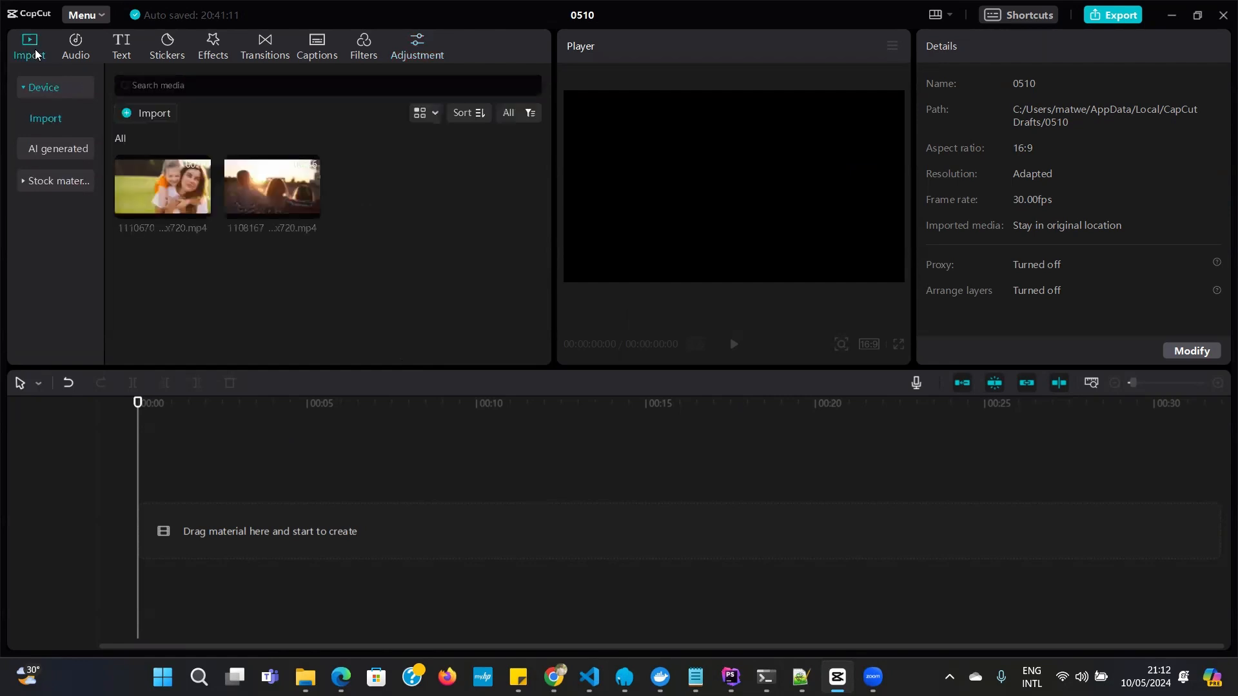
left_click(48, 89)
left_click(49, 88)
left_click(153, 113)
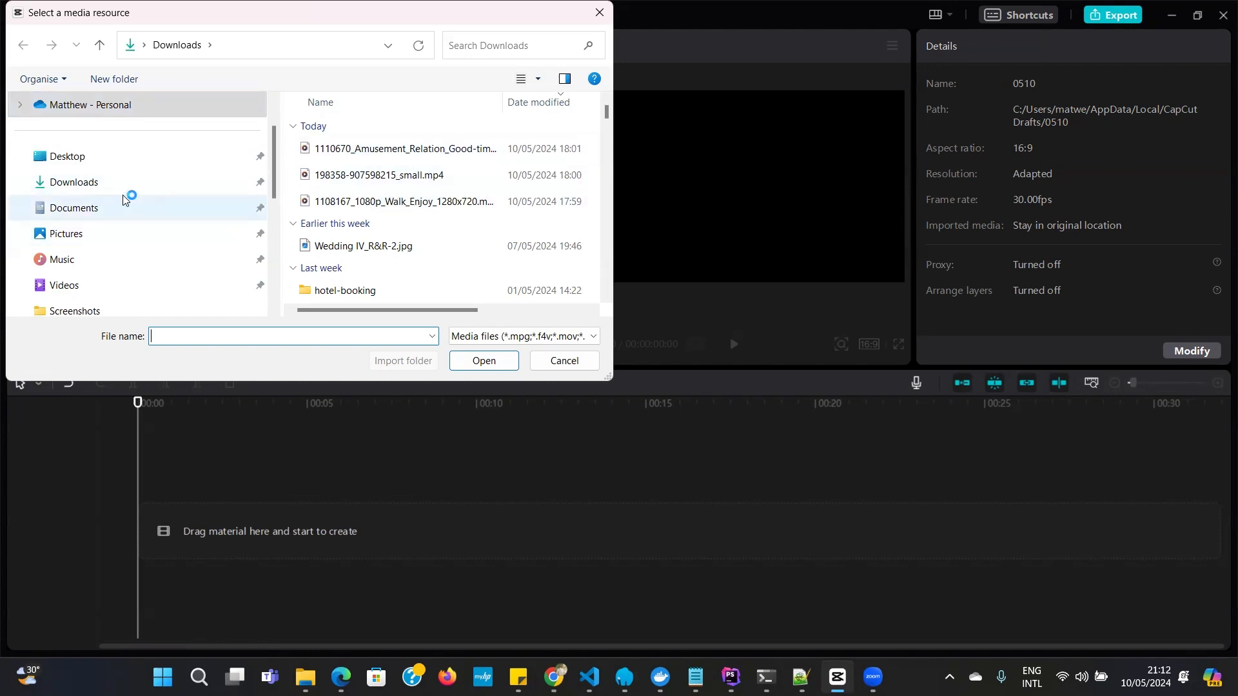
left_click(84, 158)
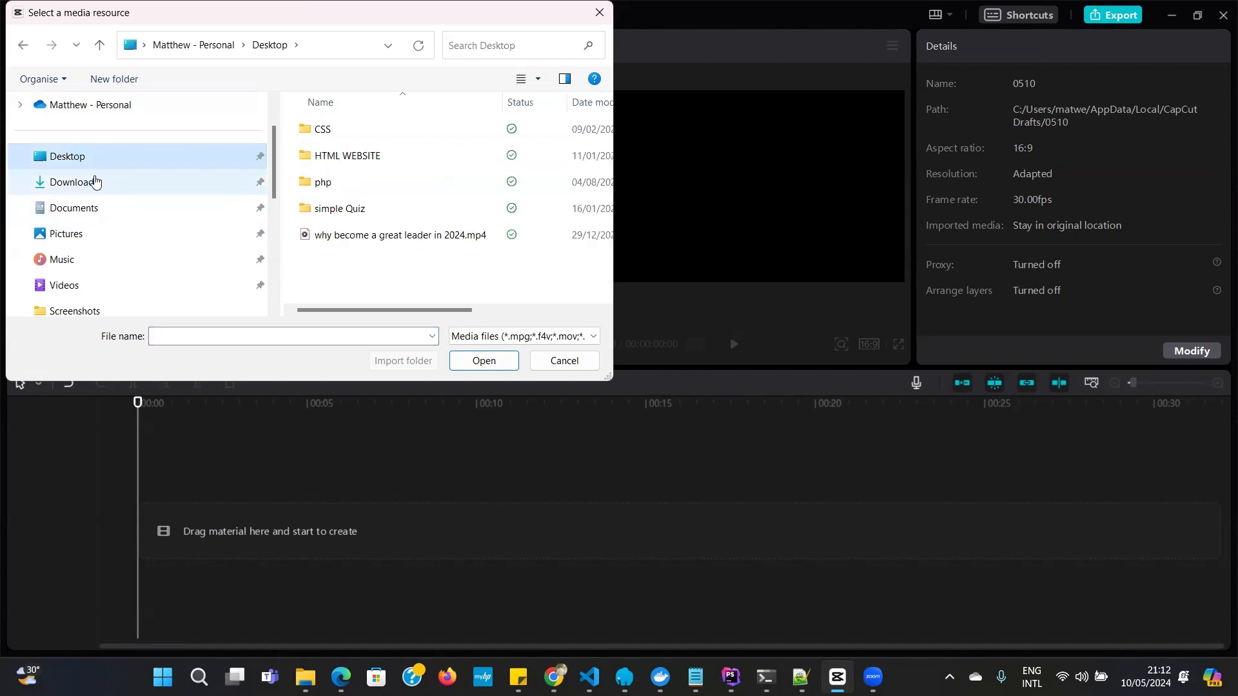
left_click(95, 182)
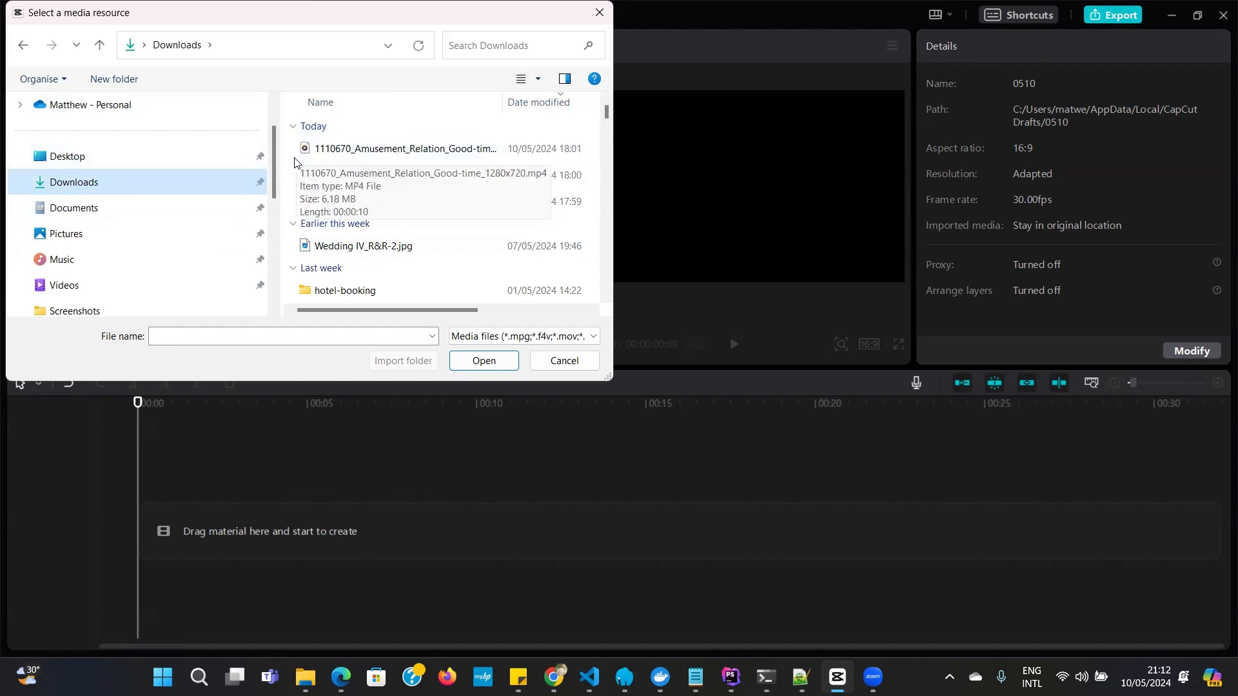
left_click(371, 150)
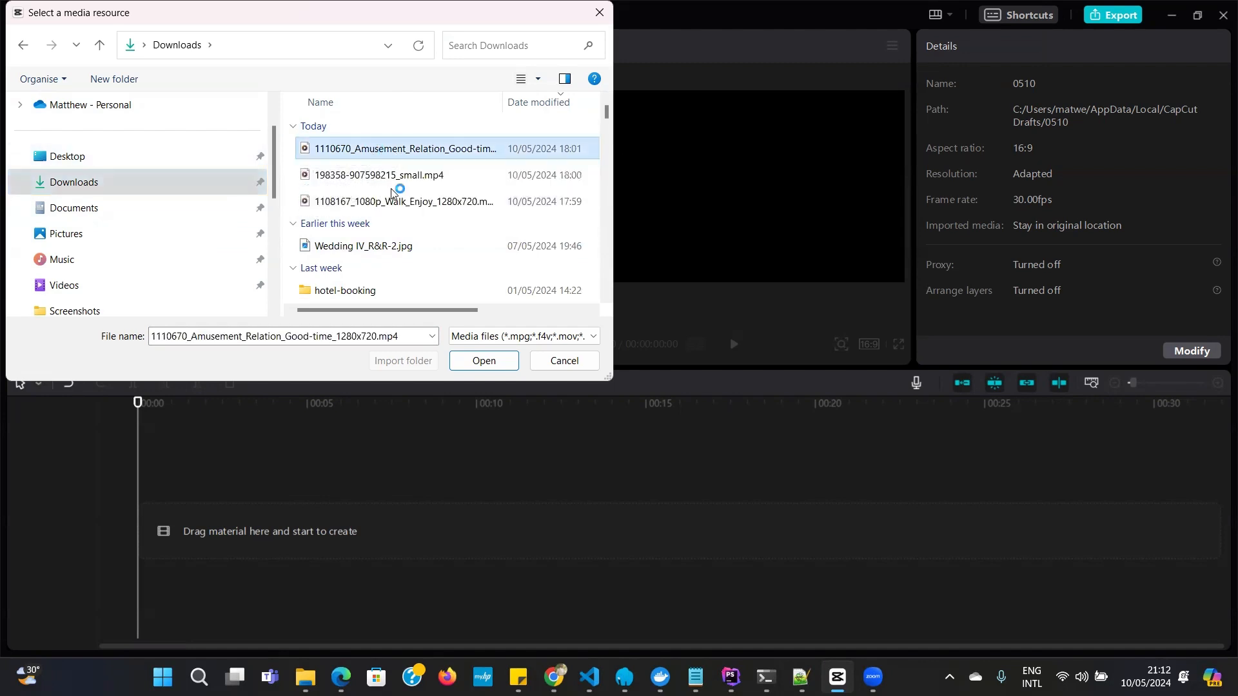
left_click(477, 362)
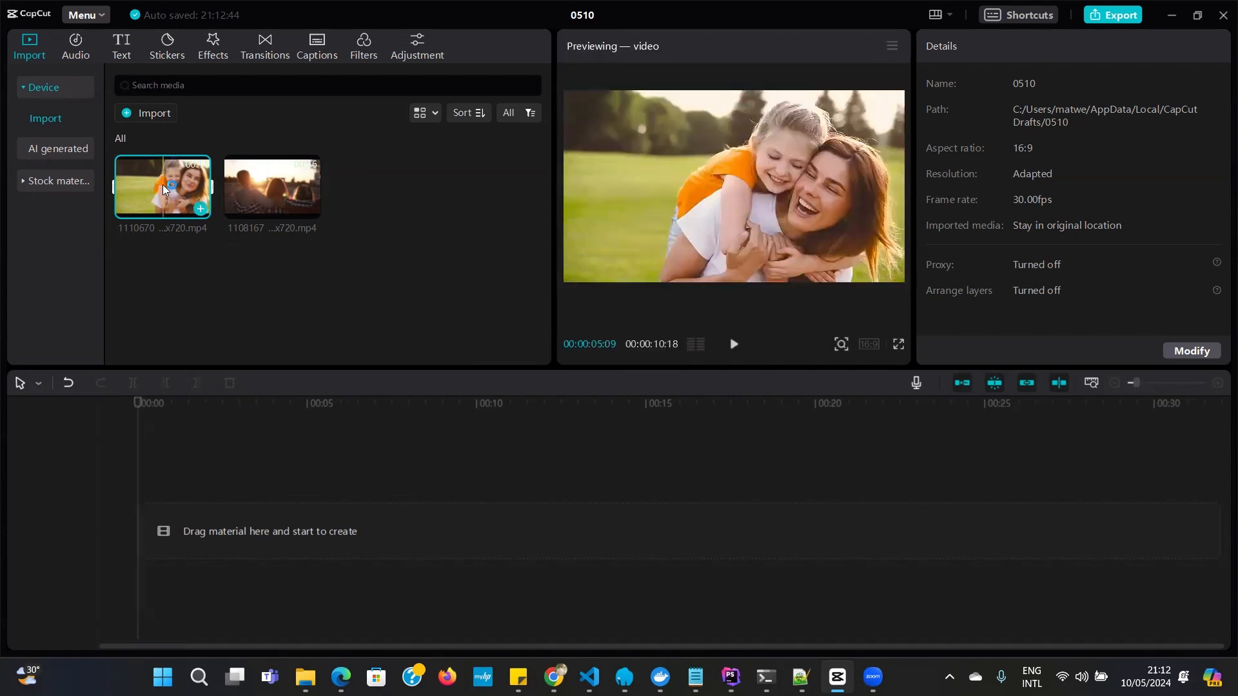
Step: Add the 1110670 clip at the start of the timeline, trim its end to 00:00:01:28, and extend it back to 00:00:10:17
left_click_drag(162, 184, 143, 543)
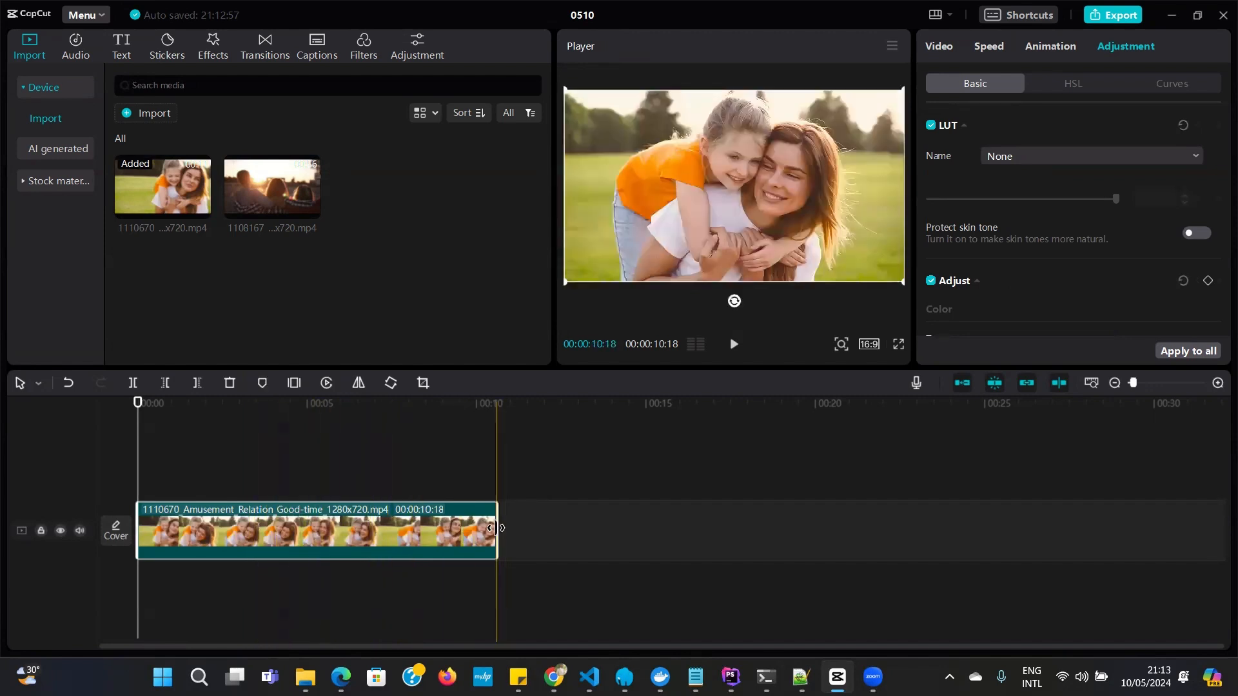
left_click_drag(496, 528, 199, 556)
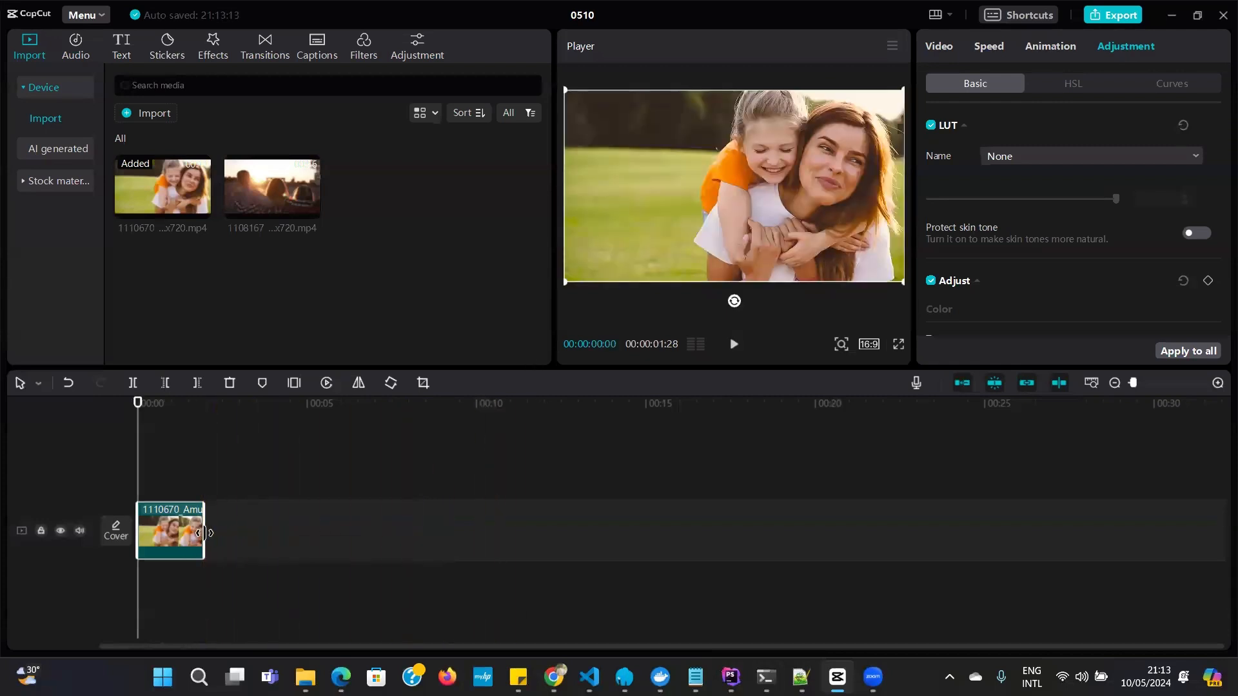
left_click_drag(204, 530, 495, 519)
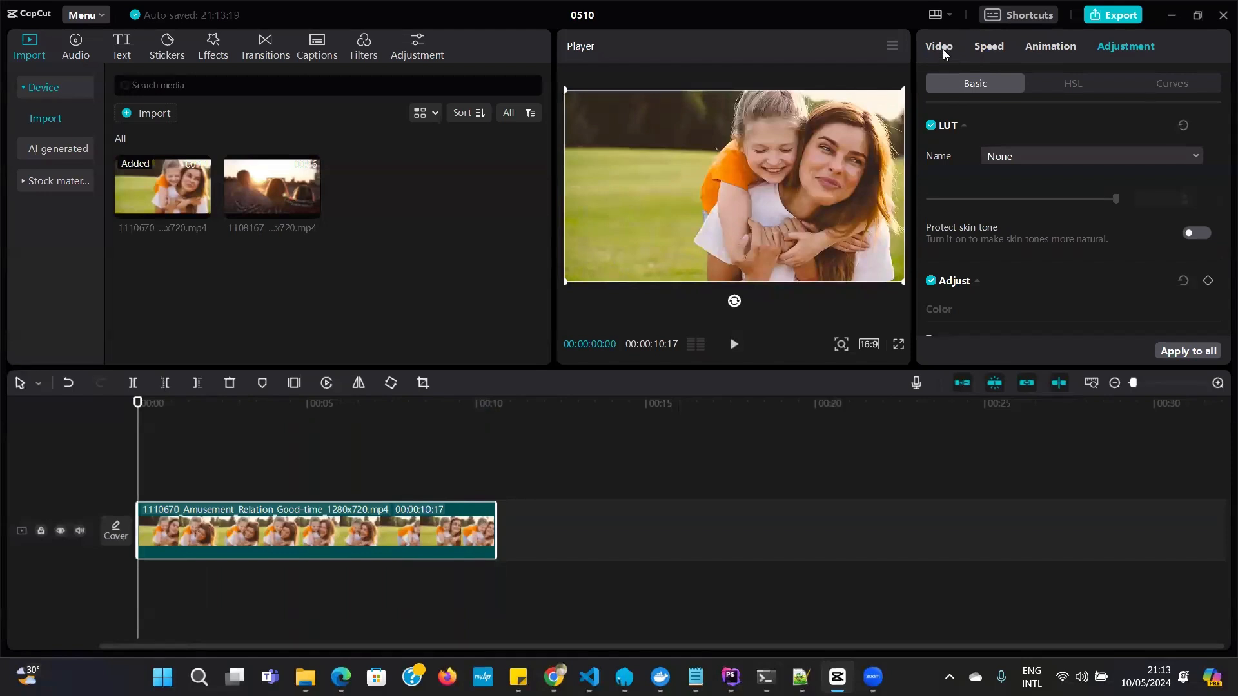
Step: Scale the timeline clip uniformly to 214%
left_click(943, 49)
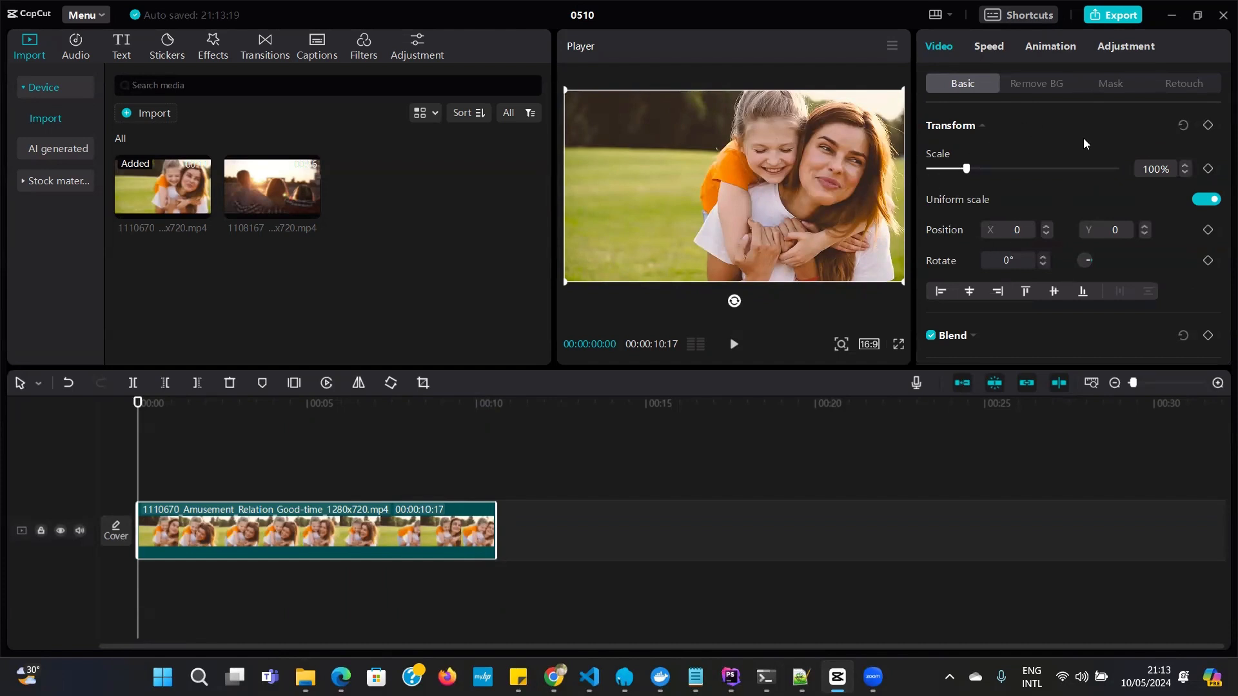
left_click_drag(966, 171, 1008, 190)
Step: Examine the clip's remaining basic video settings and its background removal, mask and retouch options
scroll(1061, 253, "down", 3)
scroll(1061, 255, "down", 2)
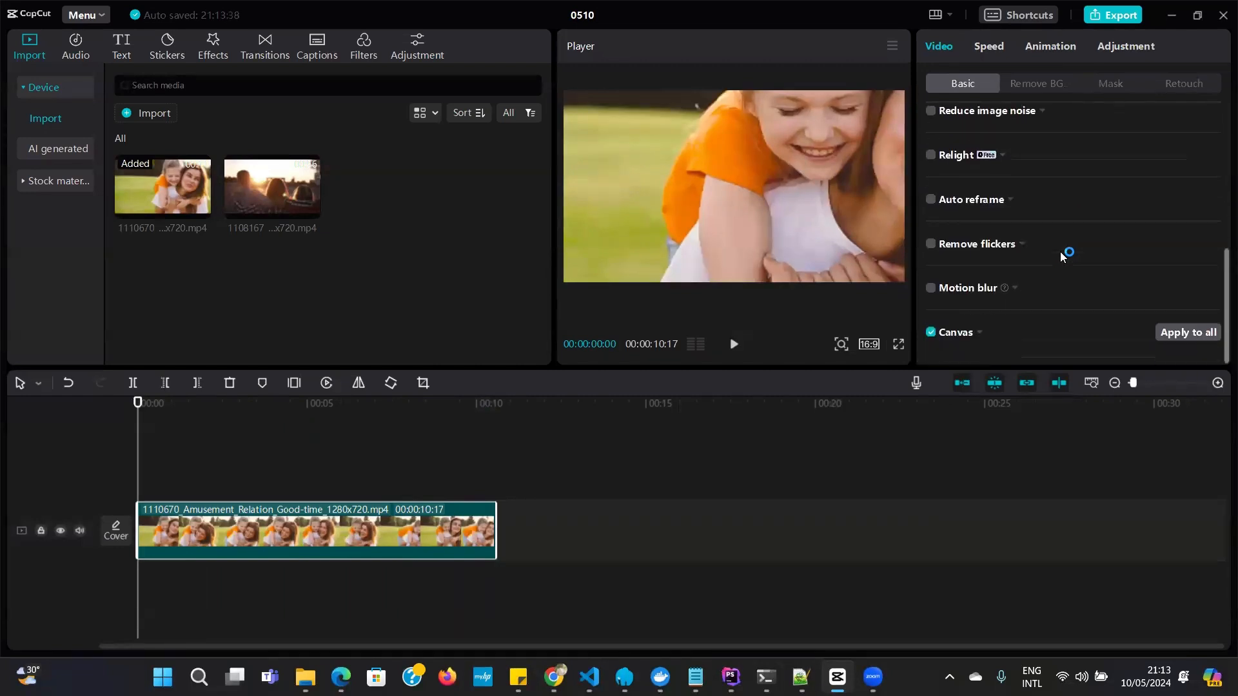
scroll(1061, 255, "up", 1)
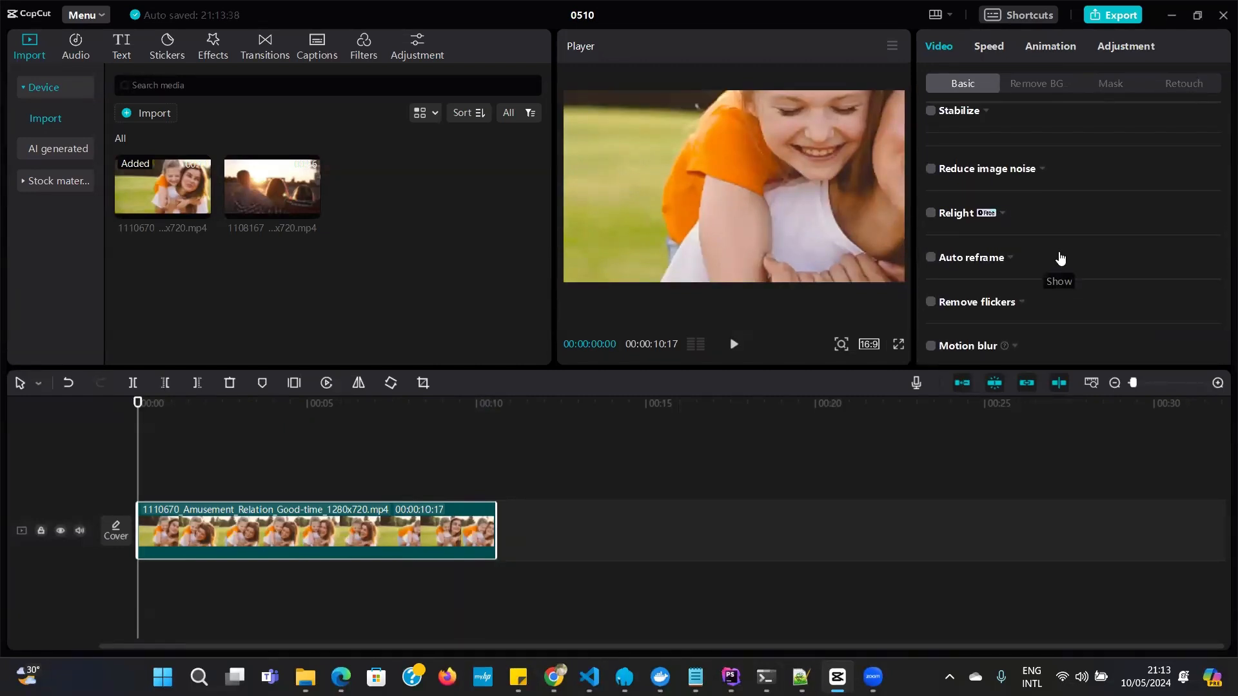
scroll(1061, 257, "up", 2)
scroll(1060, 256, "up", 1)
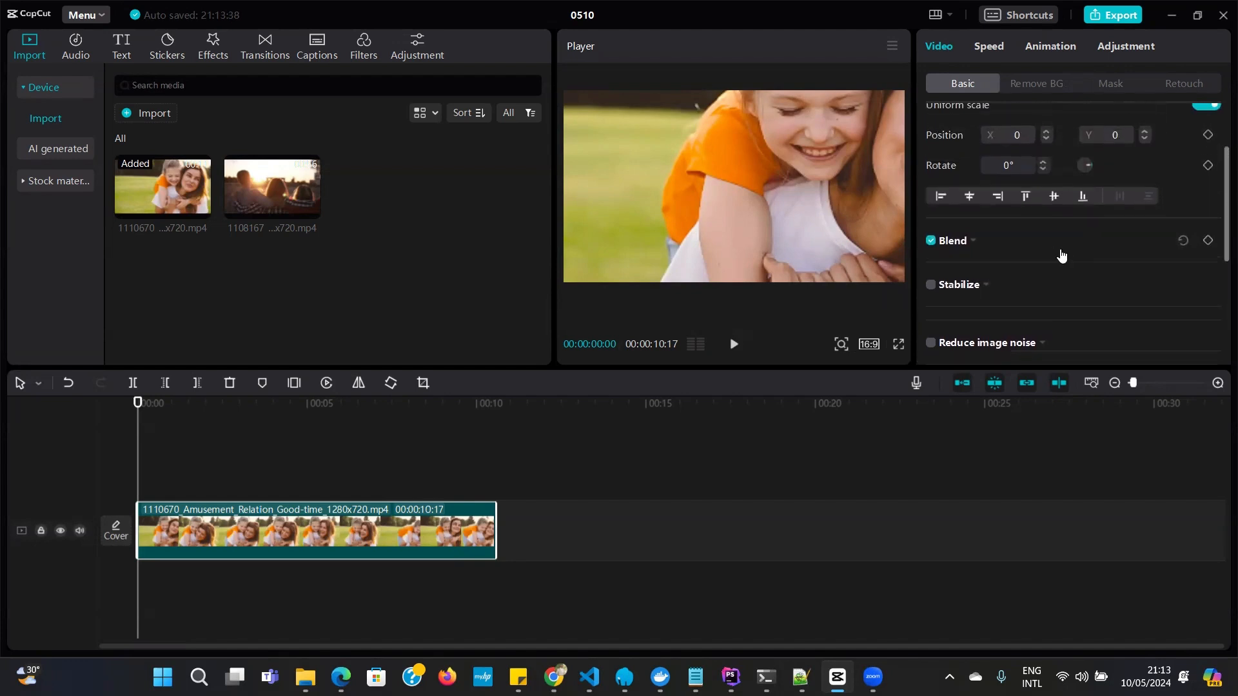
scroll(1045, 256, "down", 2)
scroll(1046, 257, "down", 2)
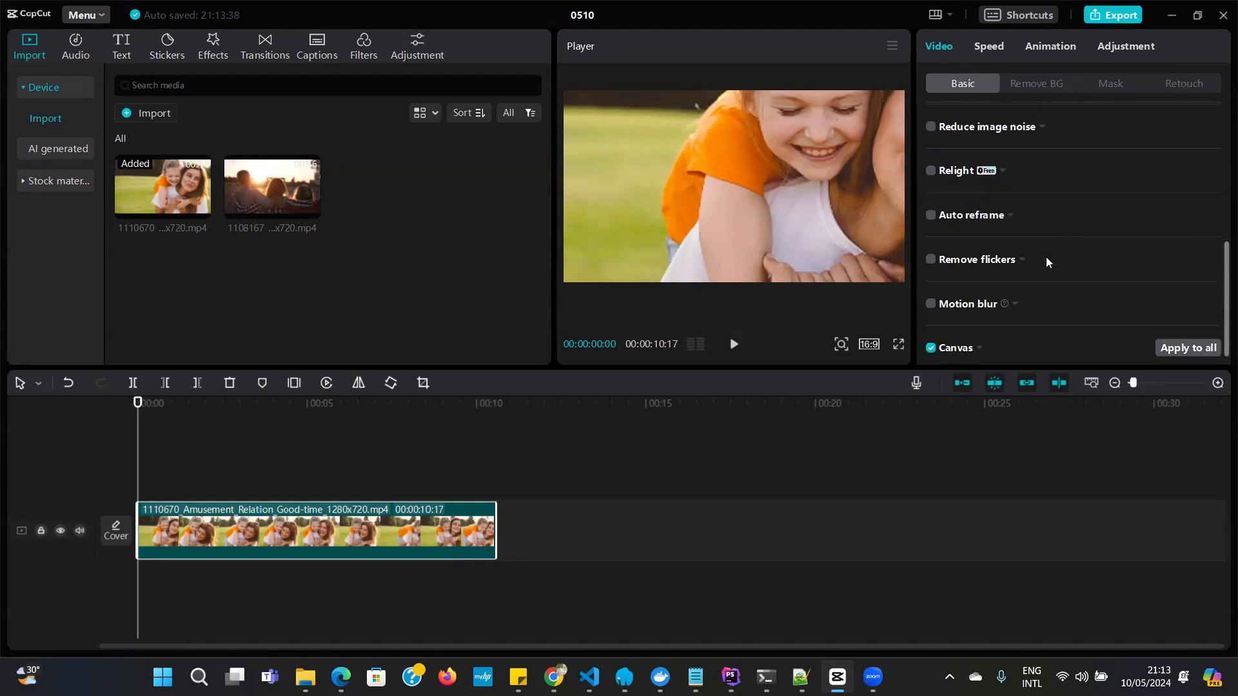
scroll(1042, 261, "up", 4)
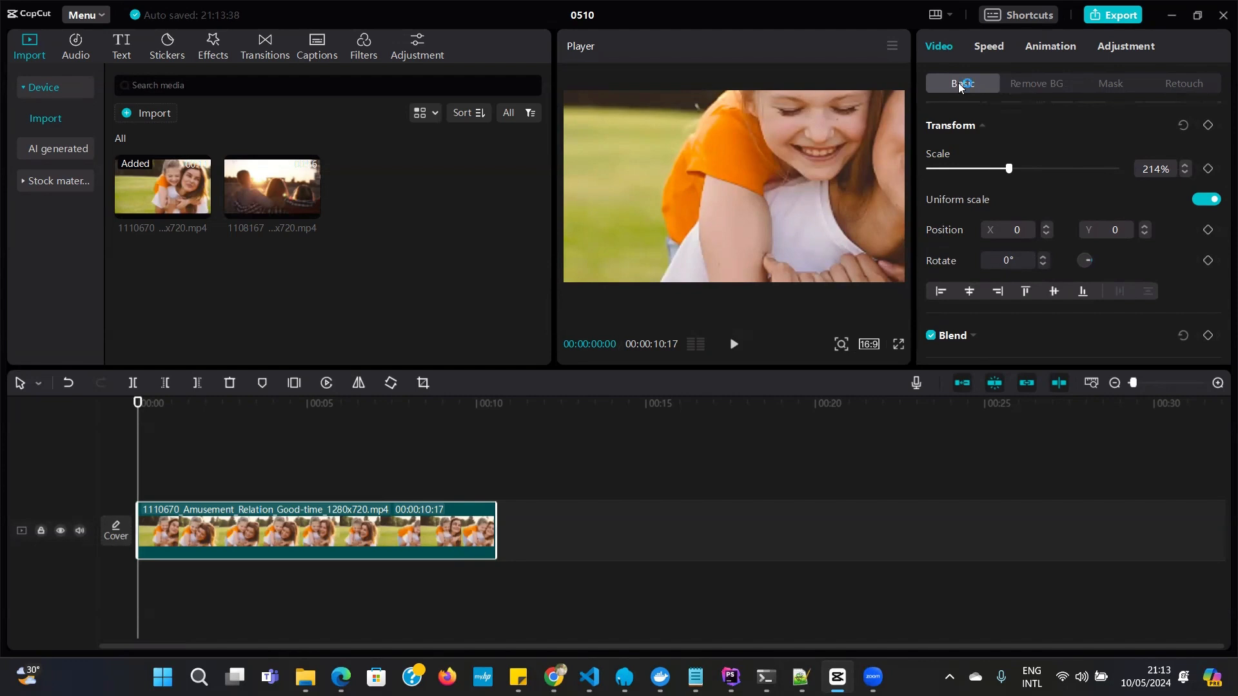
left_click(1024, 84)
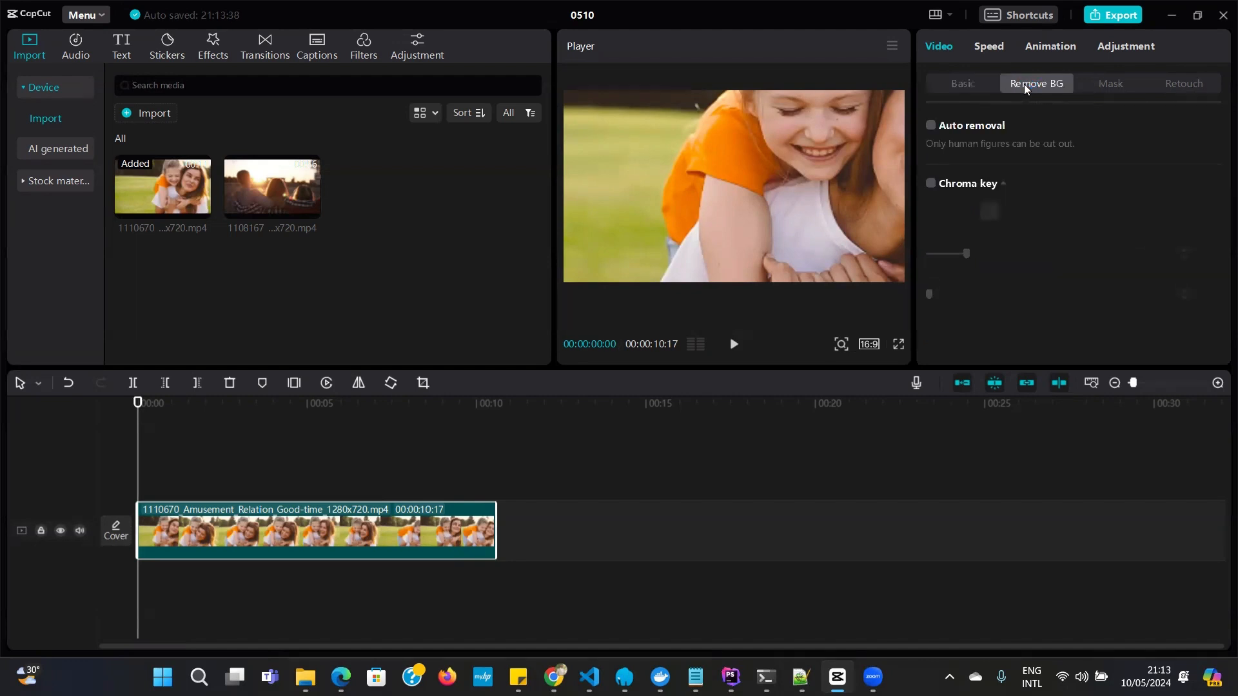
left_click(1116, 88)
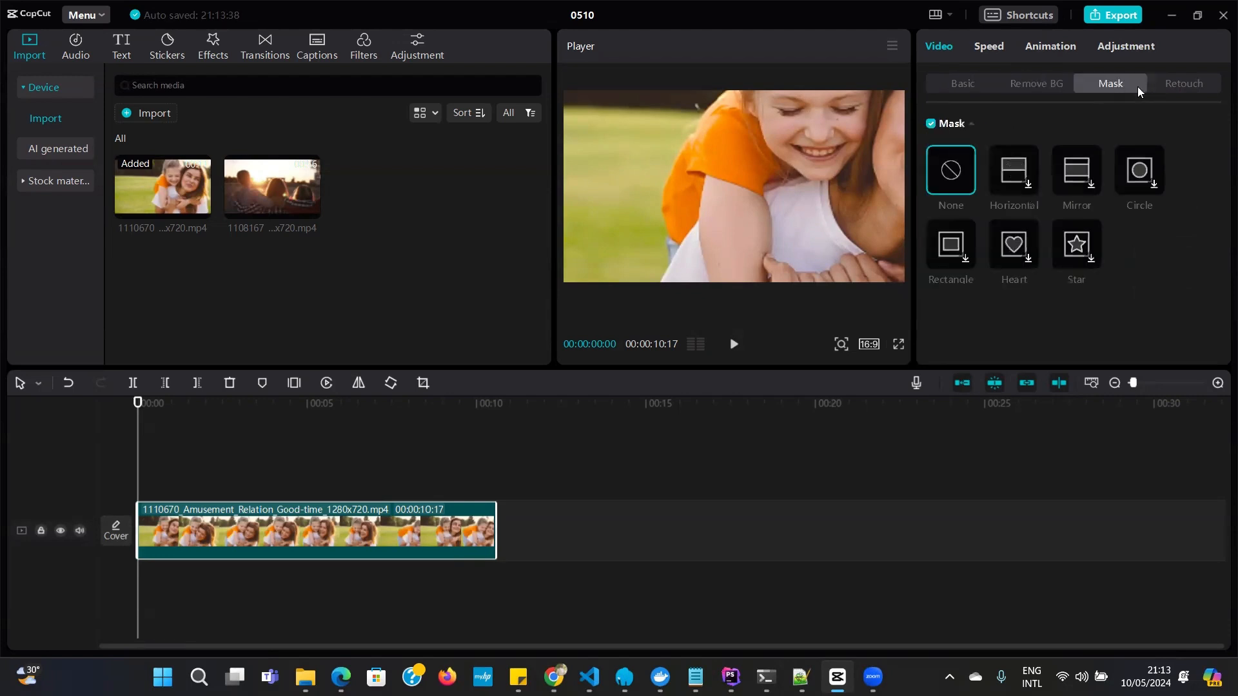
left_click(1189, 85)
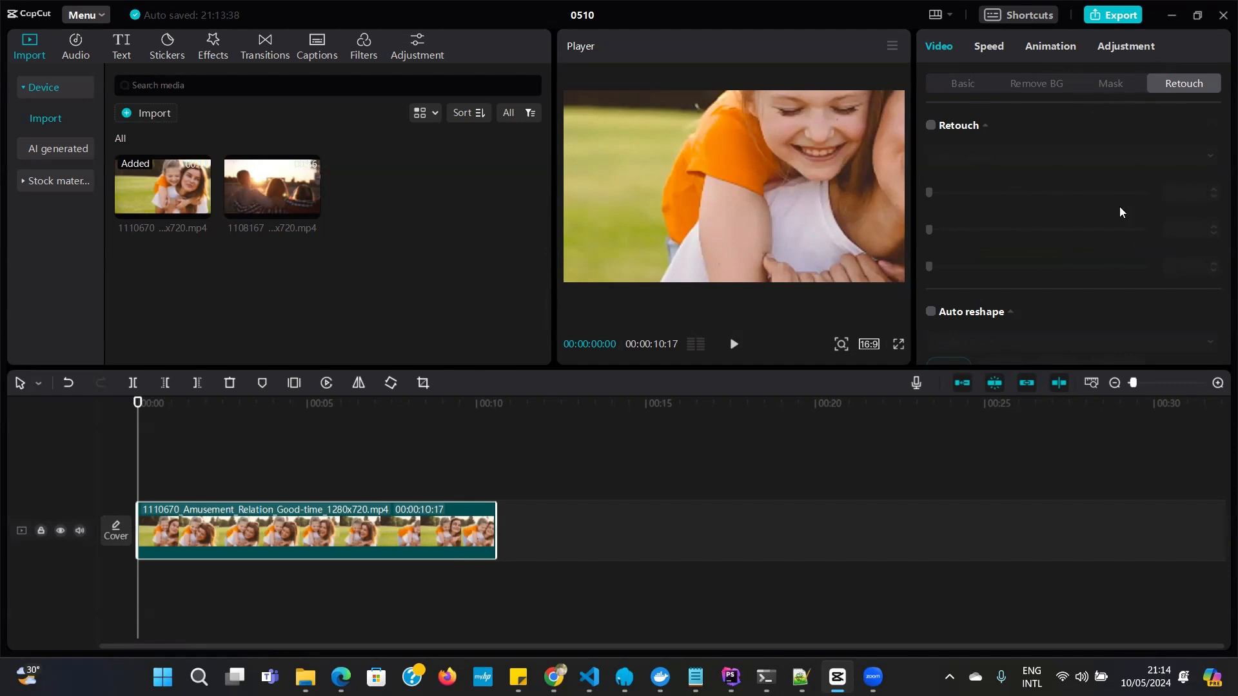
Step: Try standard playback speeds of 100x, 64.5x and 0.7x on the clip and play it back
left_click(991, 47)
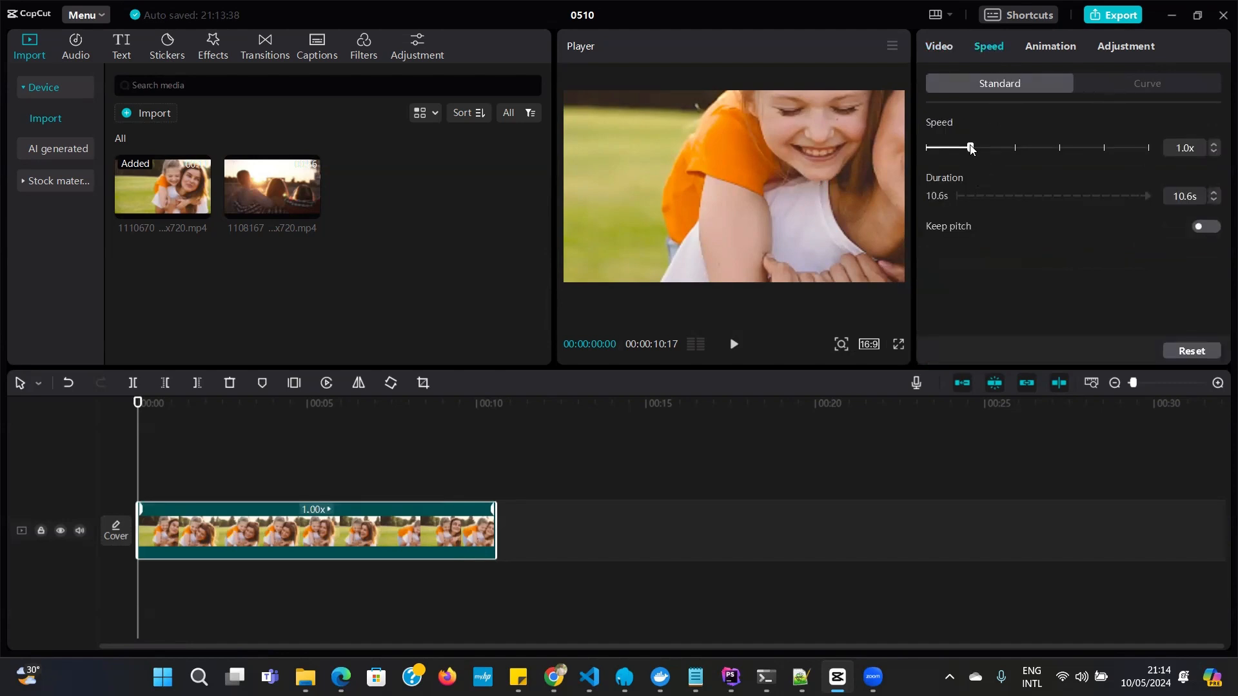
left_click_drag(971, 149, 1150, 152)
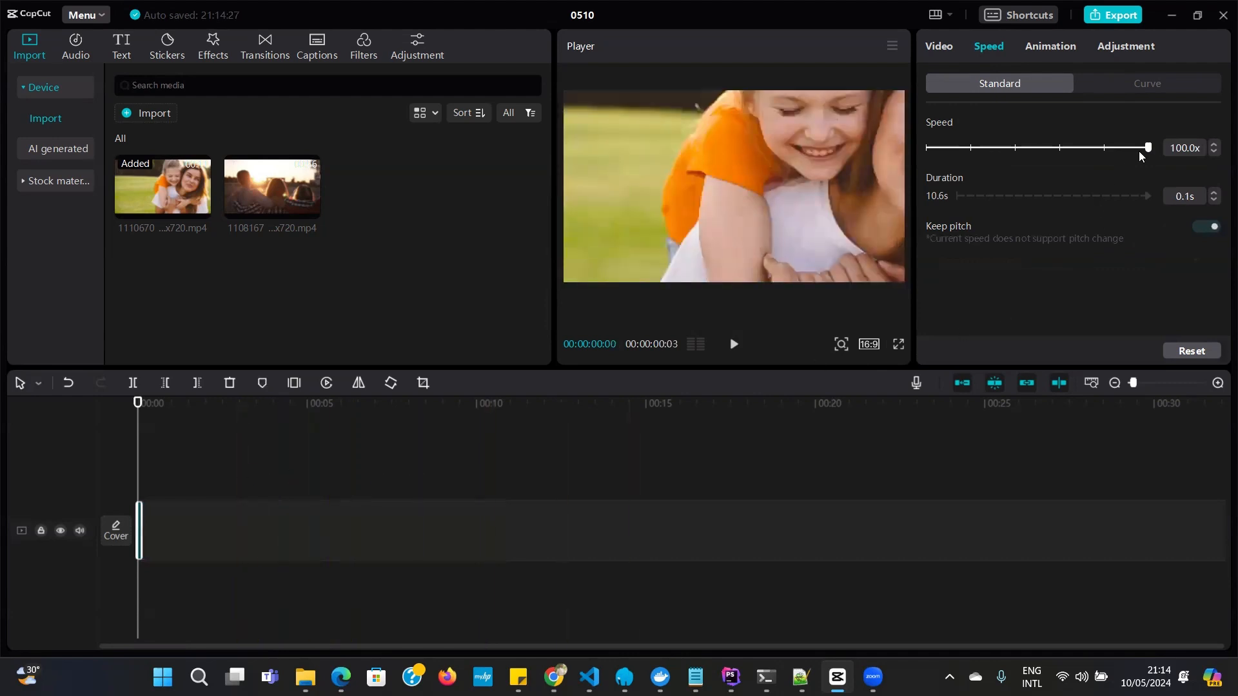
left_click_drag(1148, 149, 1131, 152)
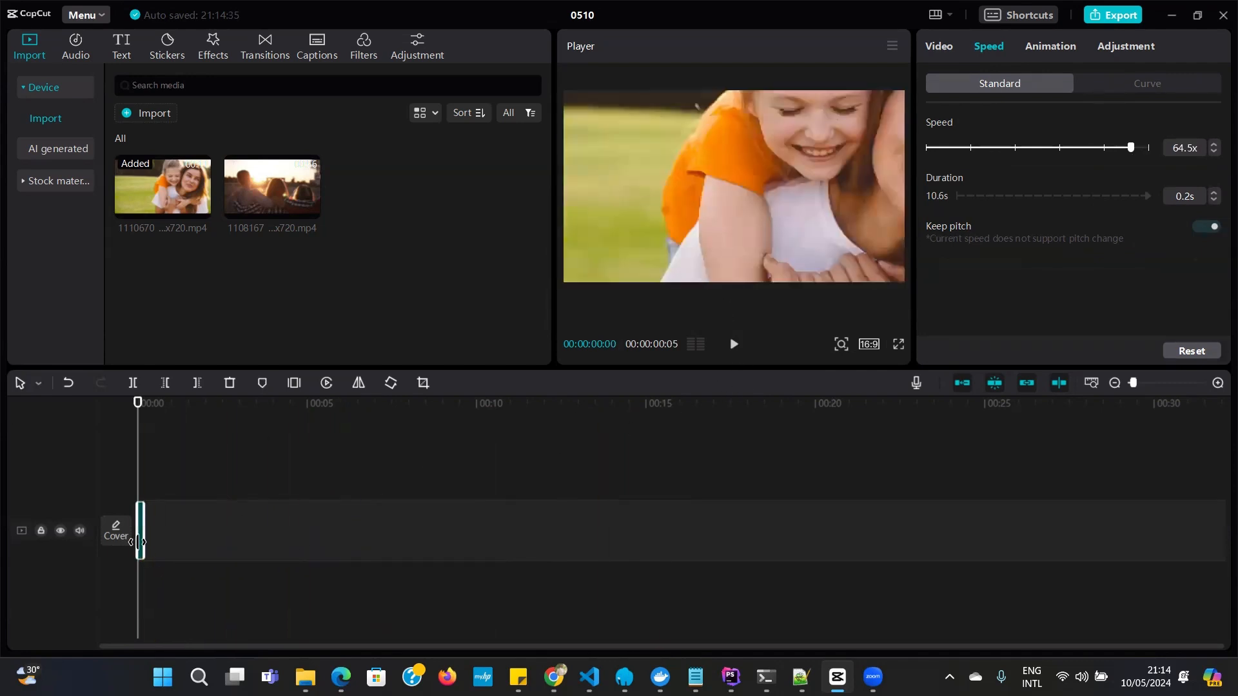
left_click_drag(145, 532, 232, 531)
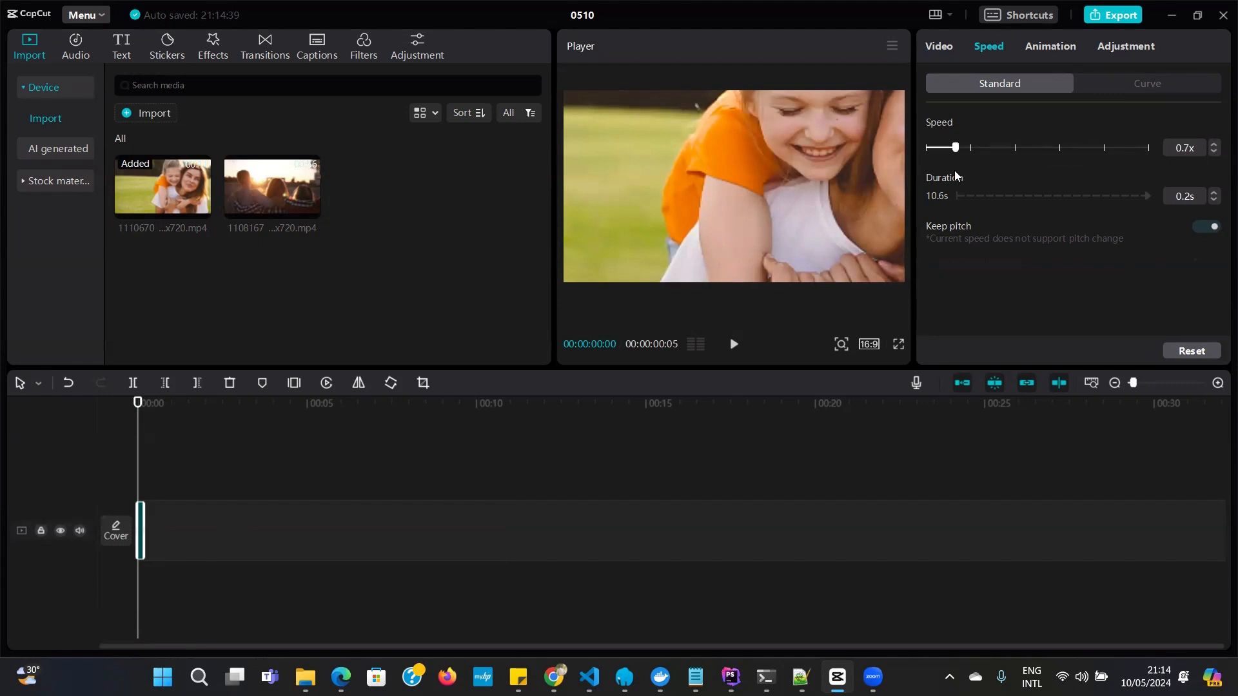
left_click(734, 345)
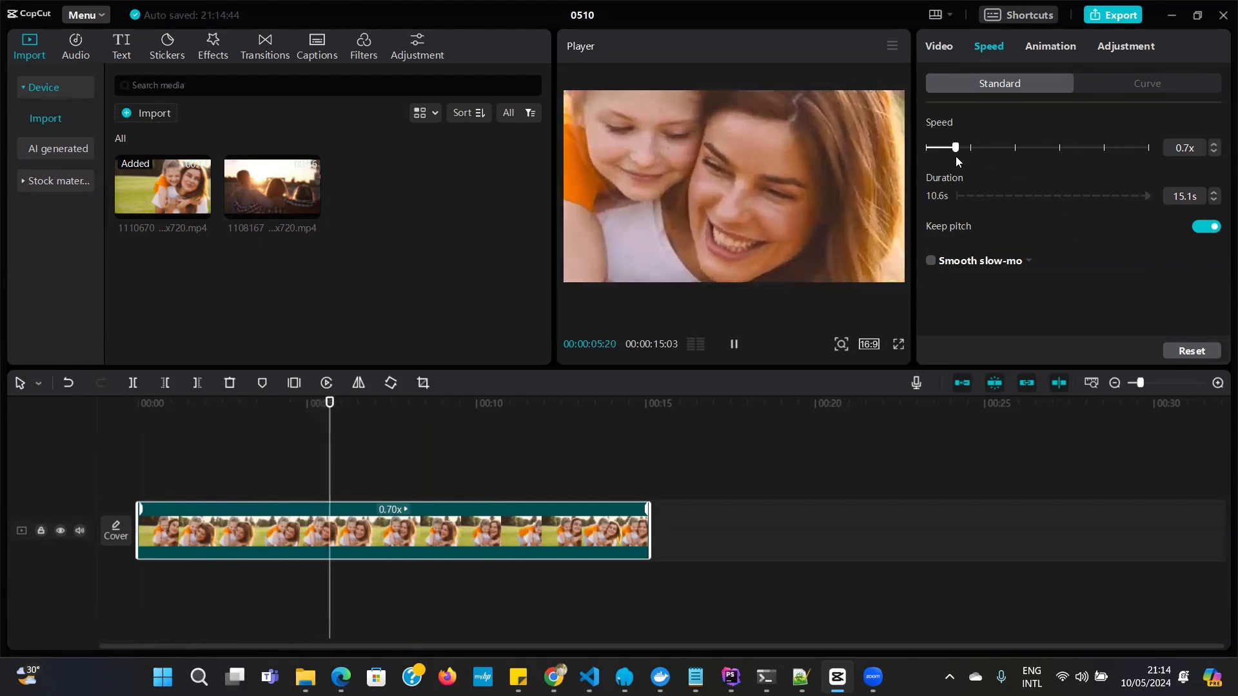
Step: Set the clip's standard playback speed to 5.0x and move the playhead to 00:00:01:01
left_click_drag(955, 148, 1058, 148)
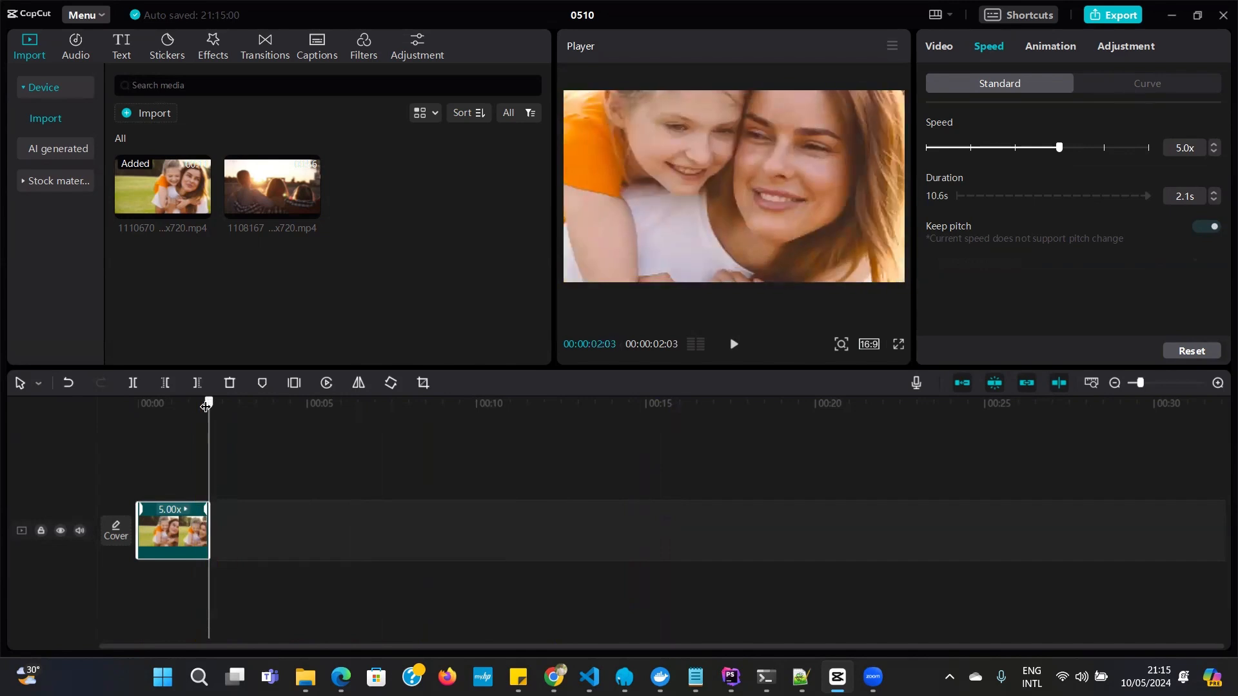
left_click_drag(206, 406, 173, 404)
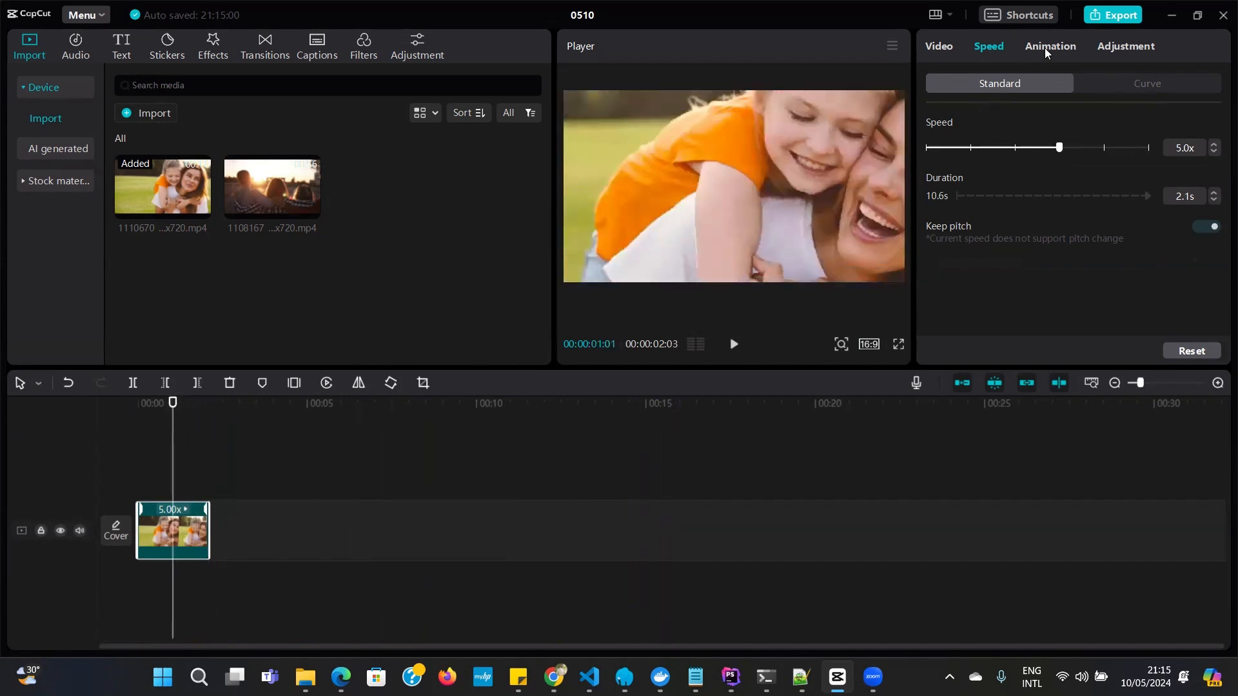
Step: Preview the Shake 3, Shake 1 and Rock Vertically intro animations on the clip and apply Mini Zoom
left_click(1049, 46)
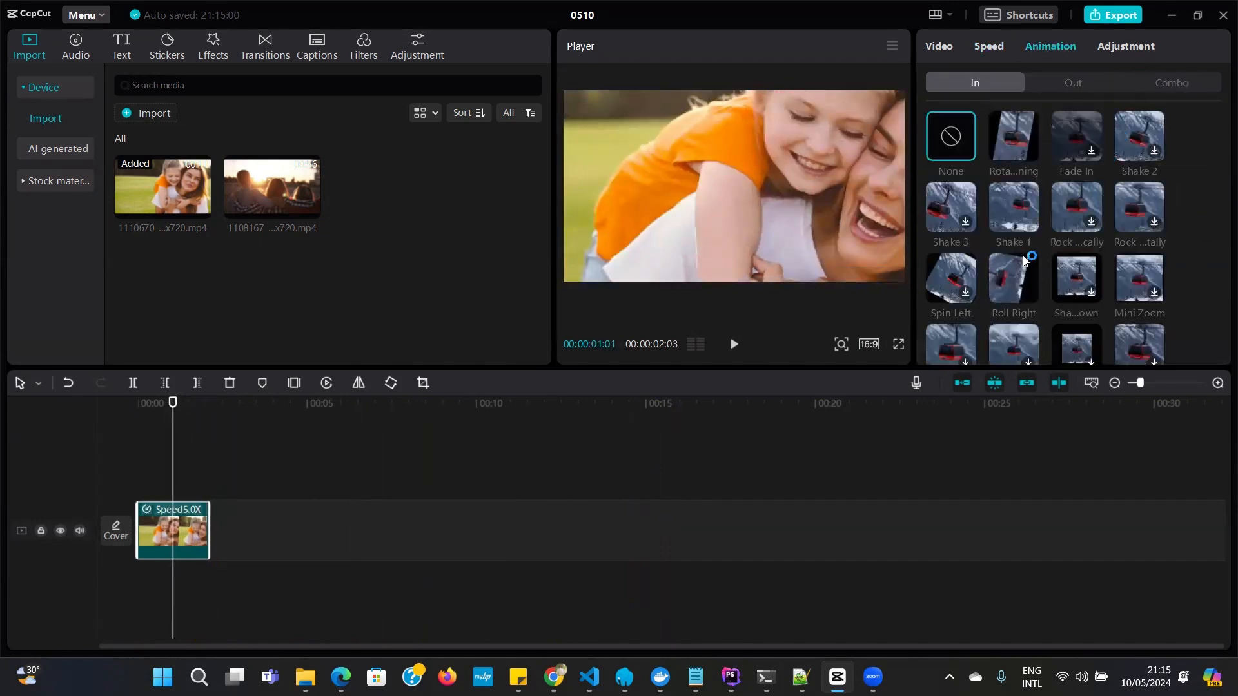
left_click(958, 212)
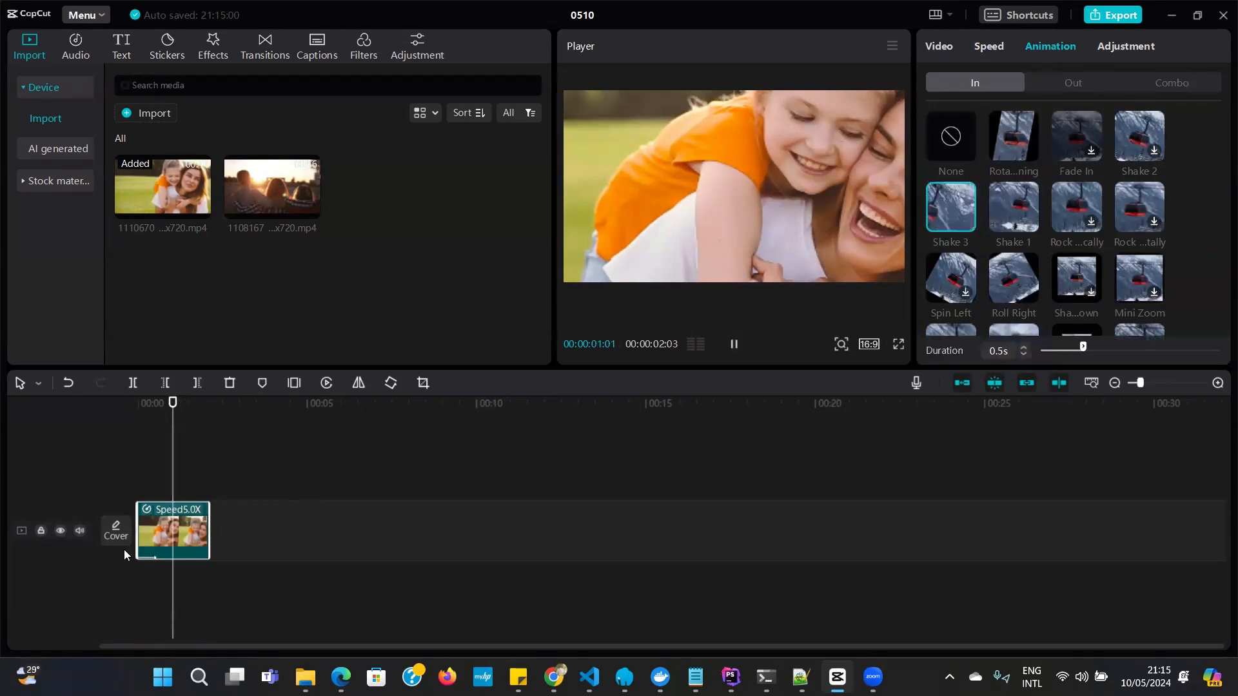
left_click(998, 207)
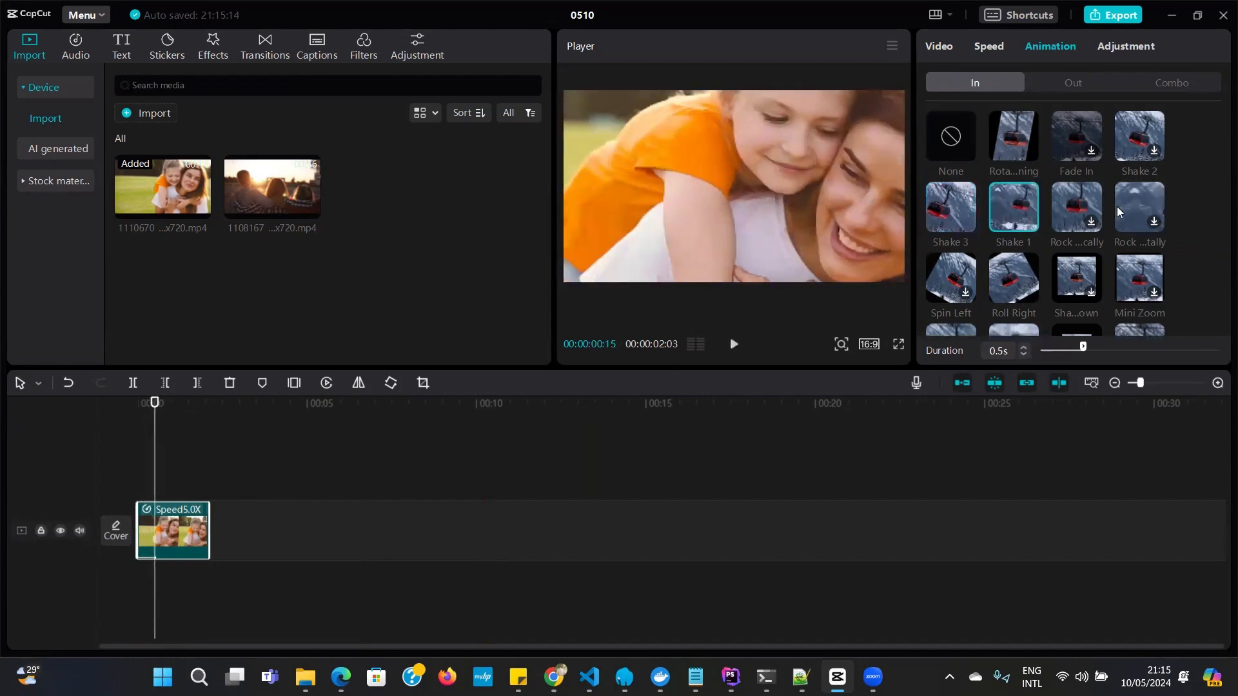
left_click(1079, 205)
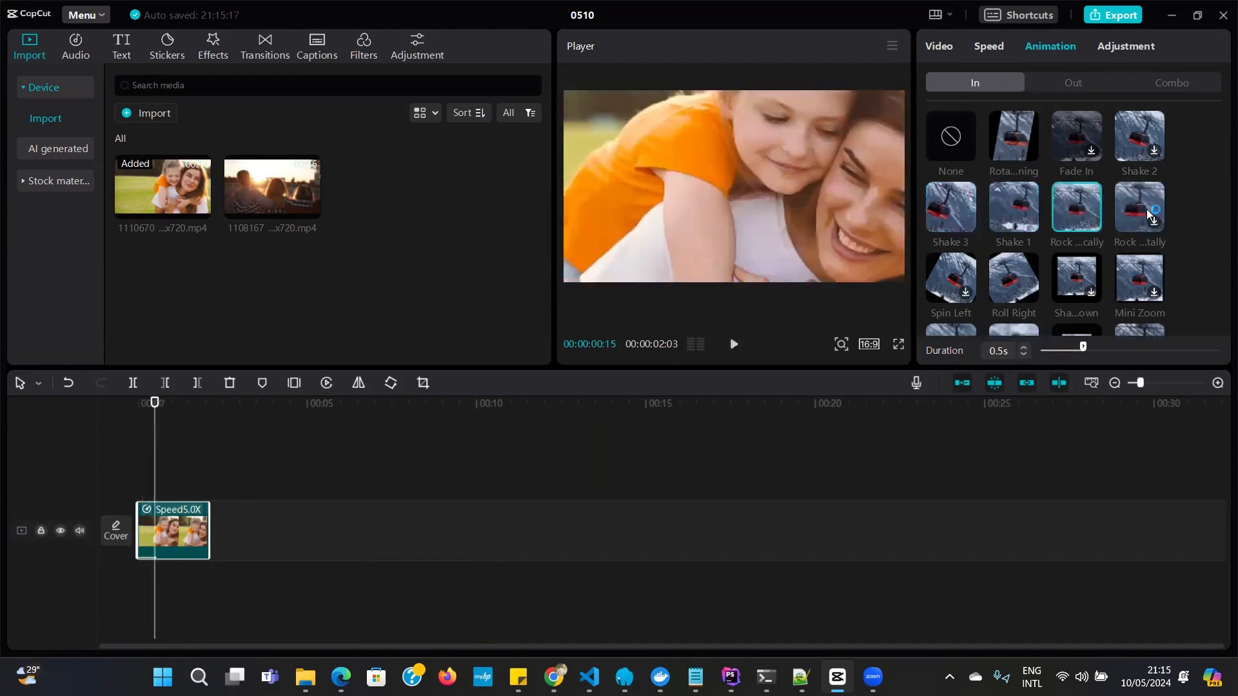
left_click(1136, 289)
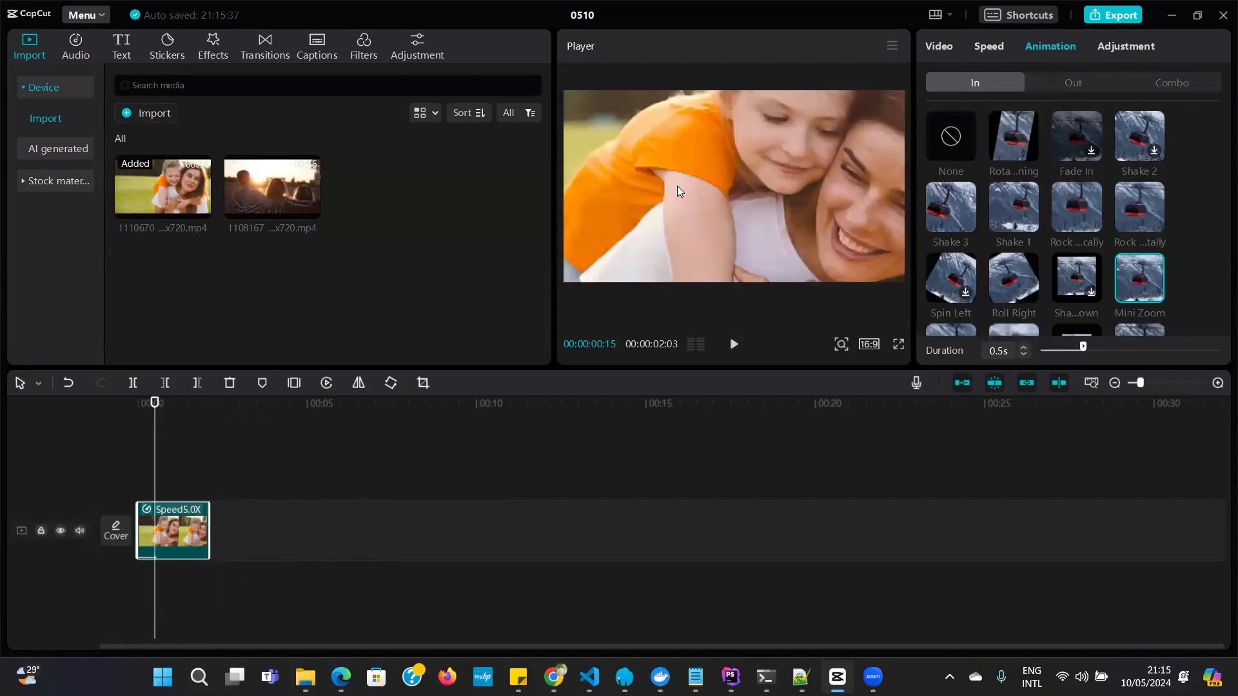
Step: Return the playhead to 00:00:00:00, add a default text there and change its content to "Hello World"
left_click(938, 45)
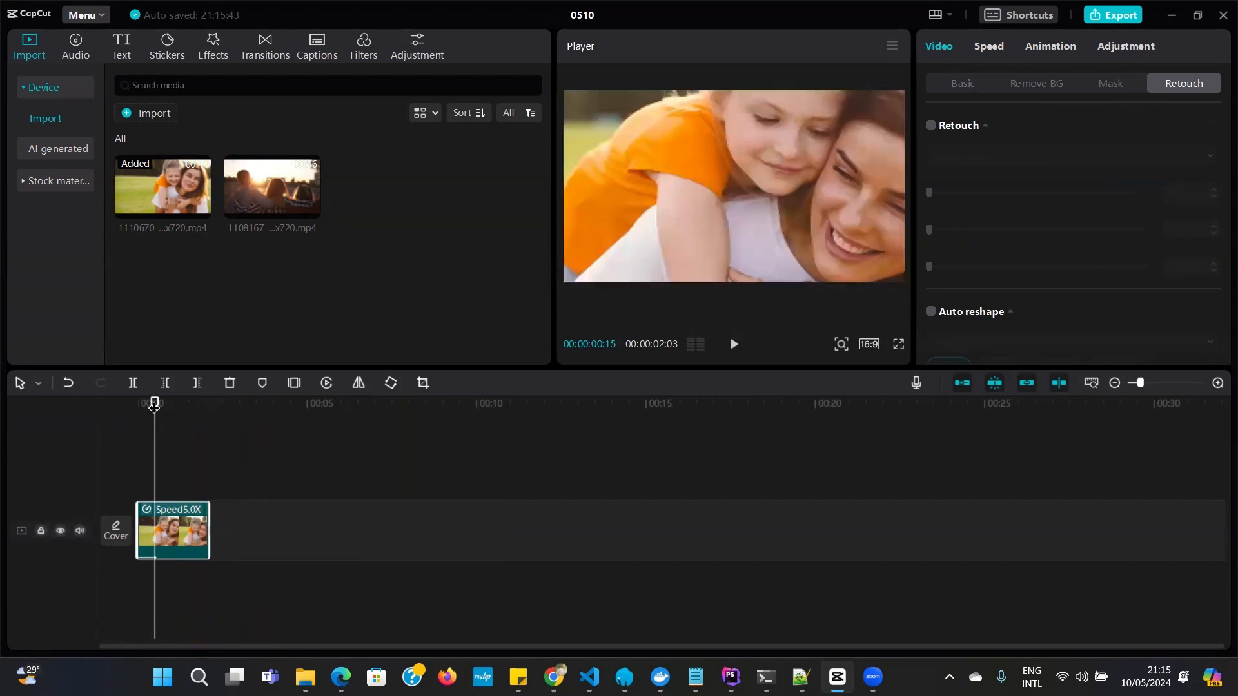
left_click_drag(153, 404, 137, 407)
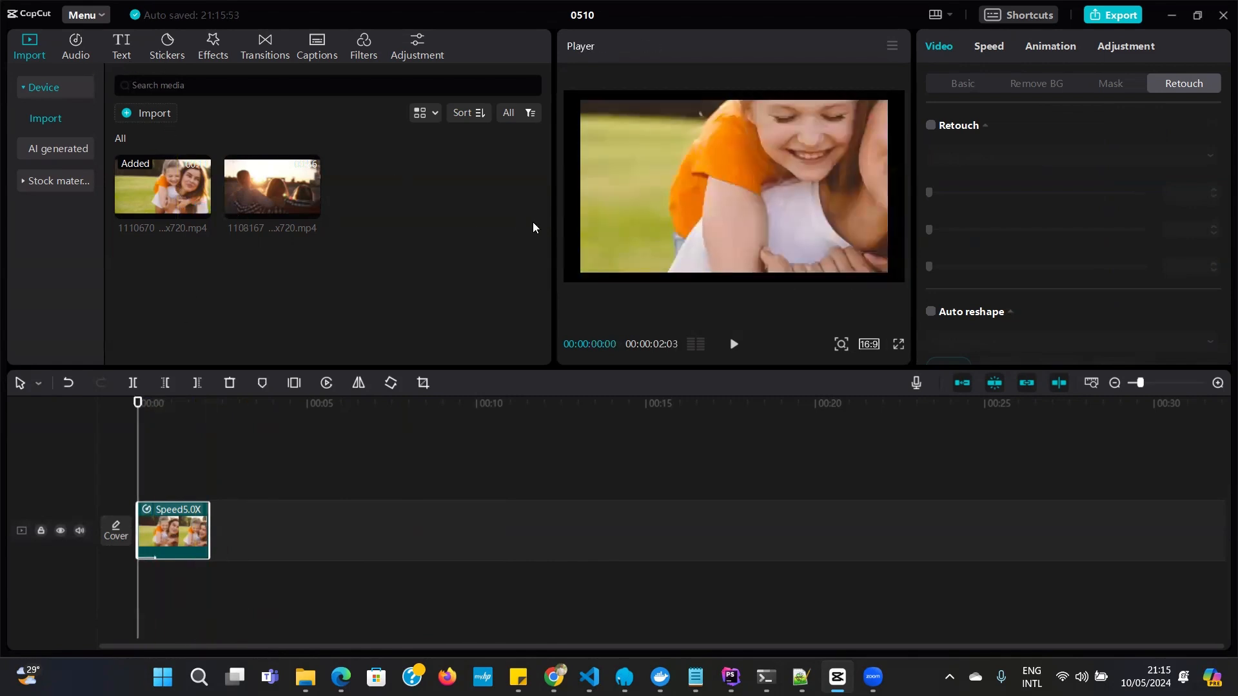
left_click(121, 45)
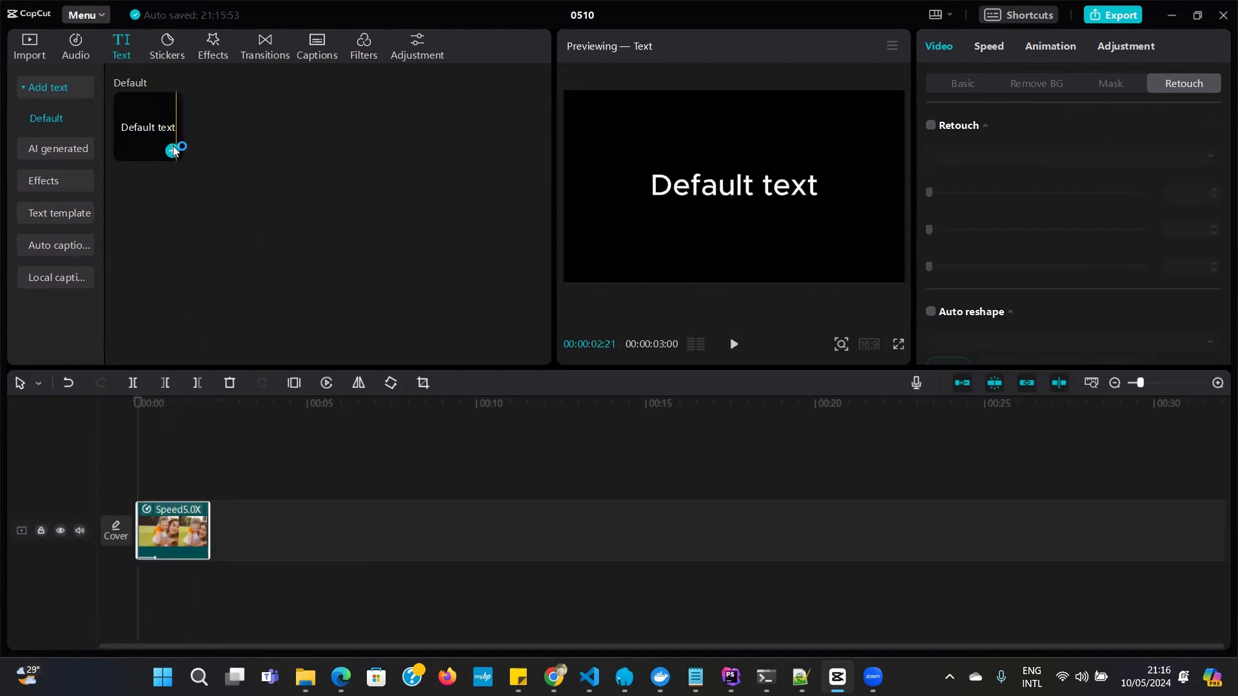
left_click(172, 151)
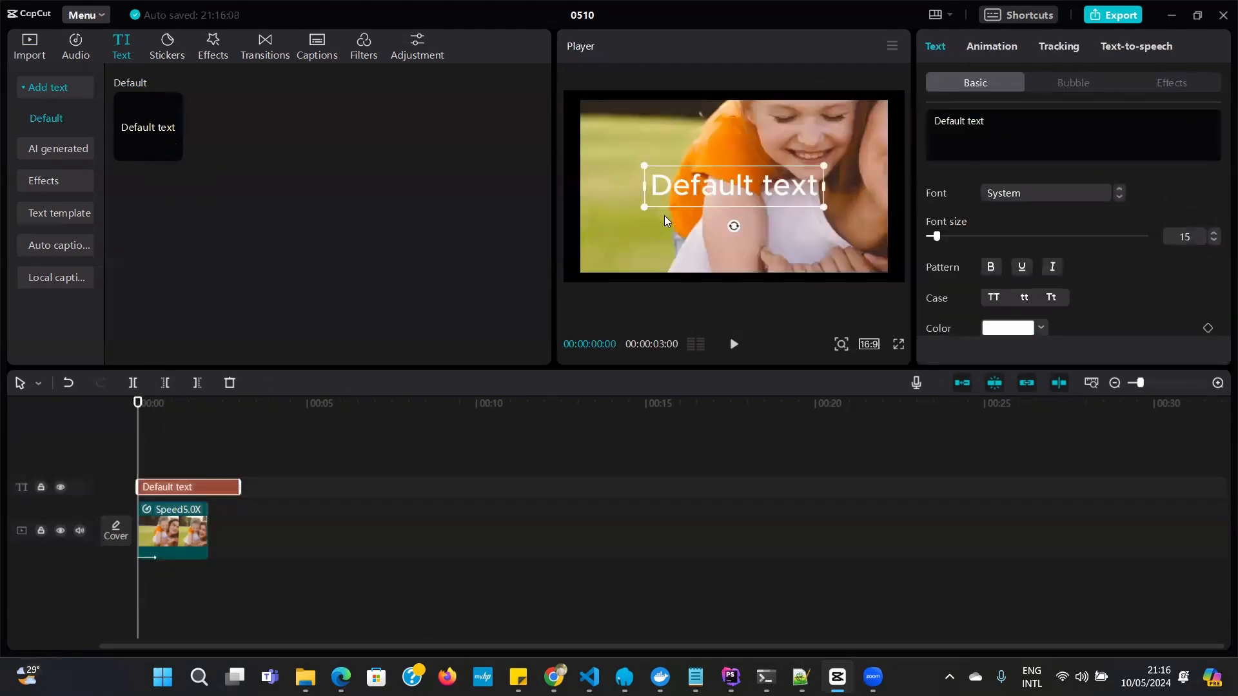
double_click(810, 188)
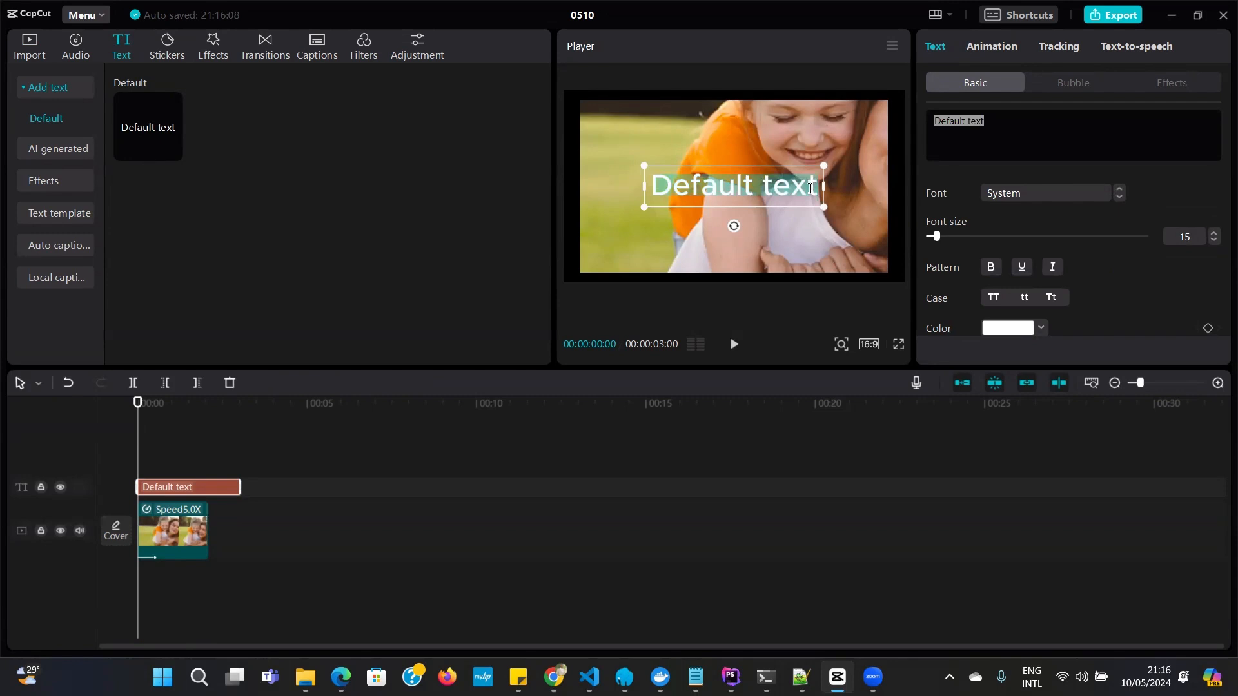
type("Hello")
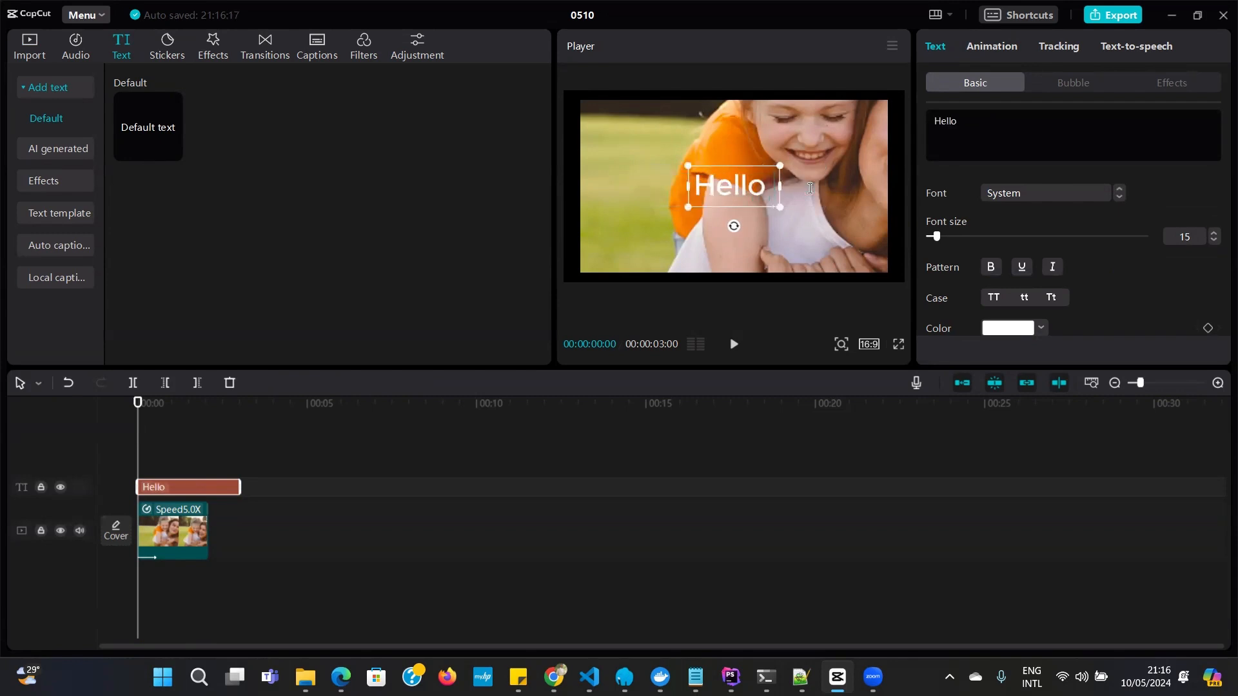
type(" World")
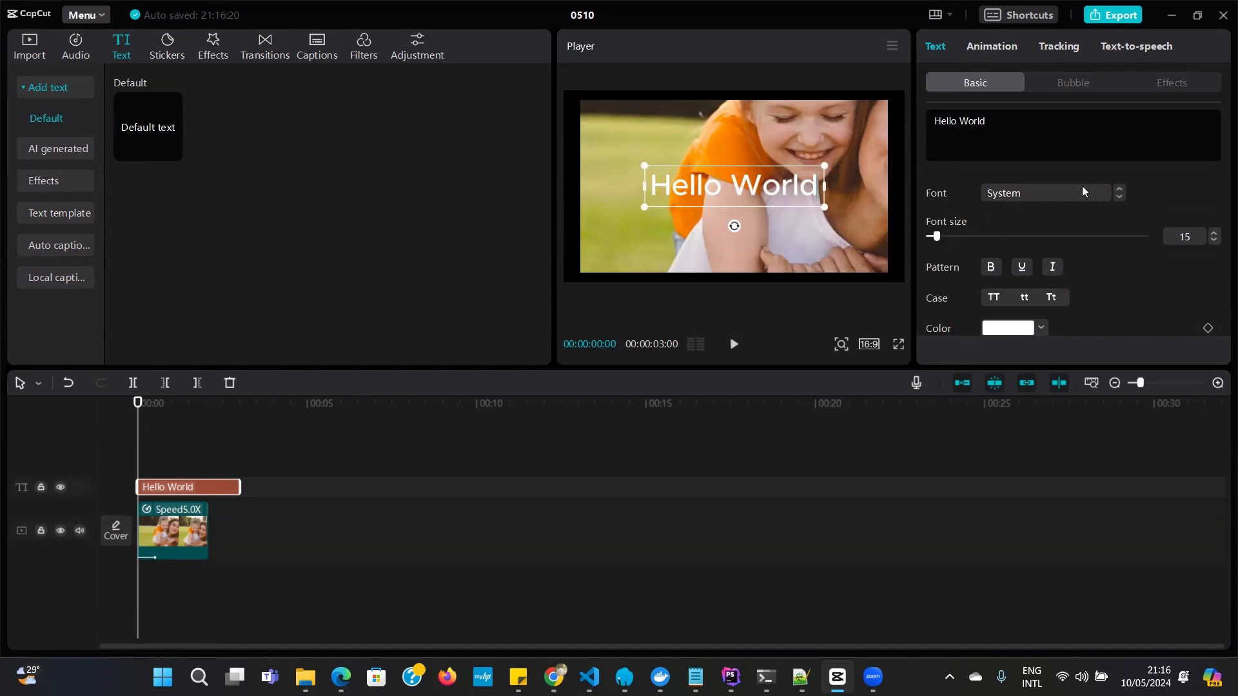
Step: Set the Hello World text's font to ZY Energy and its font size to 20
left_click(943, 236)
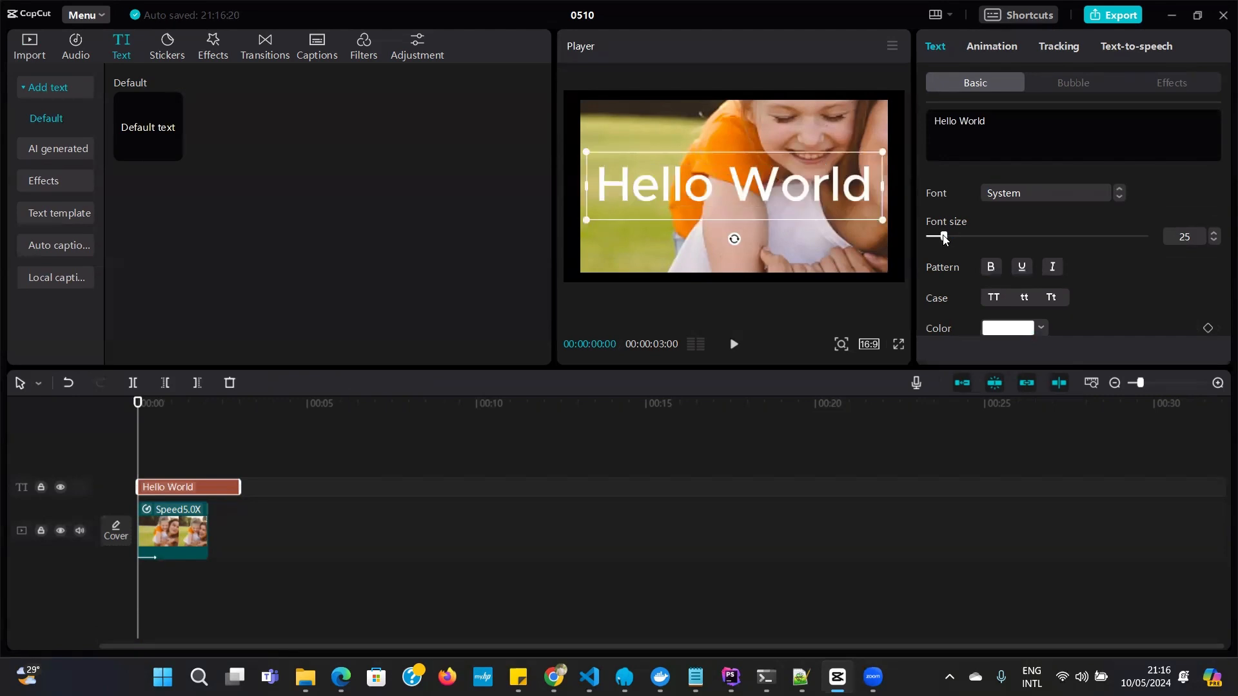
left_click(1118, 195)
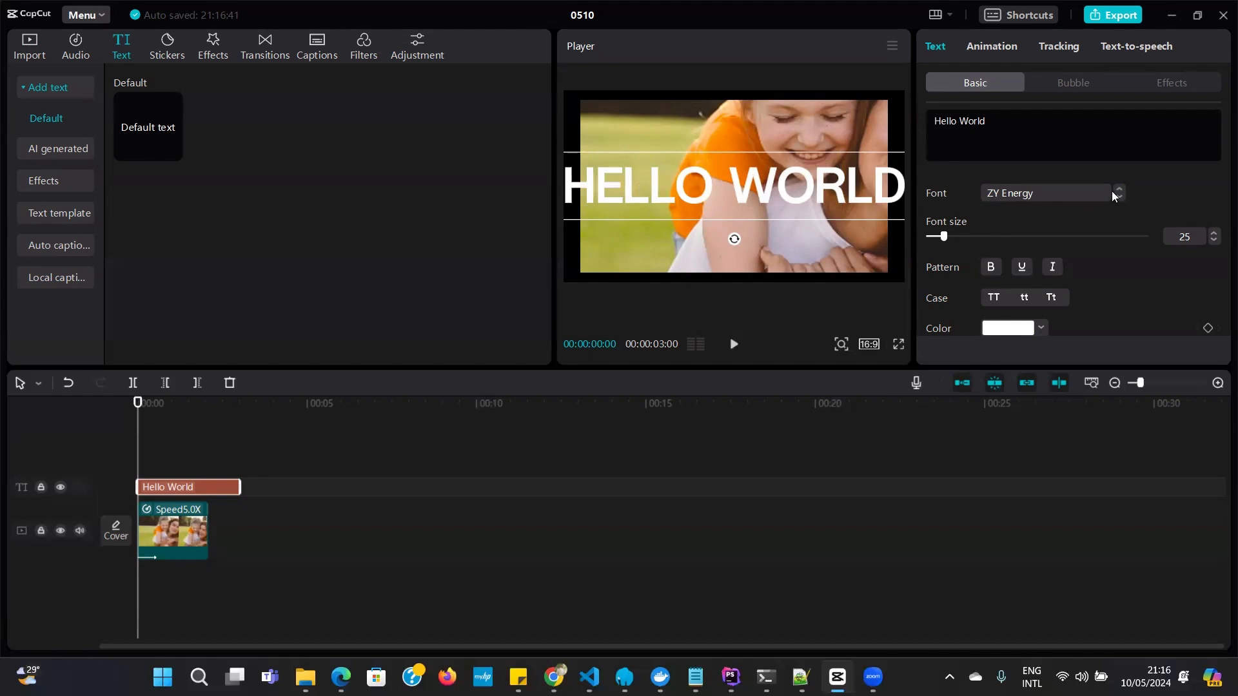
left_click(943, 240)
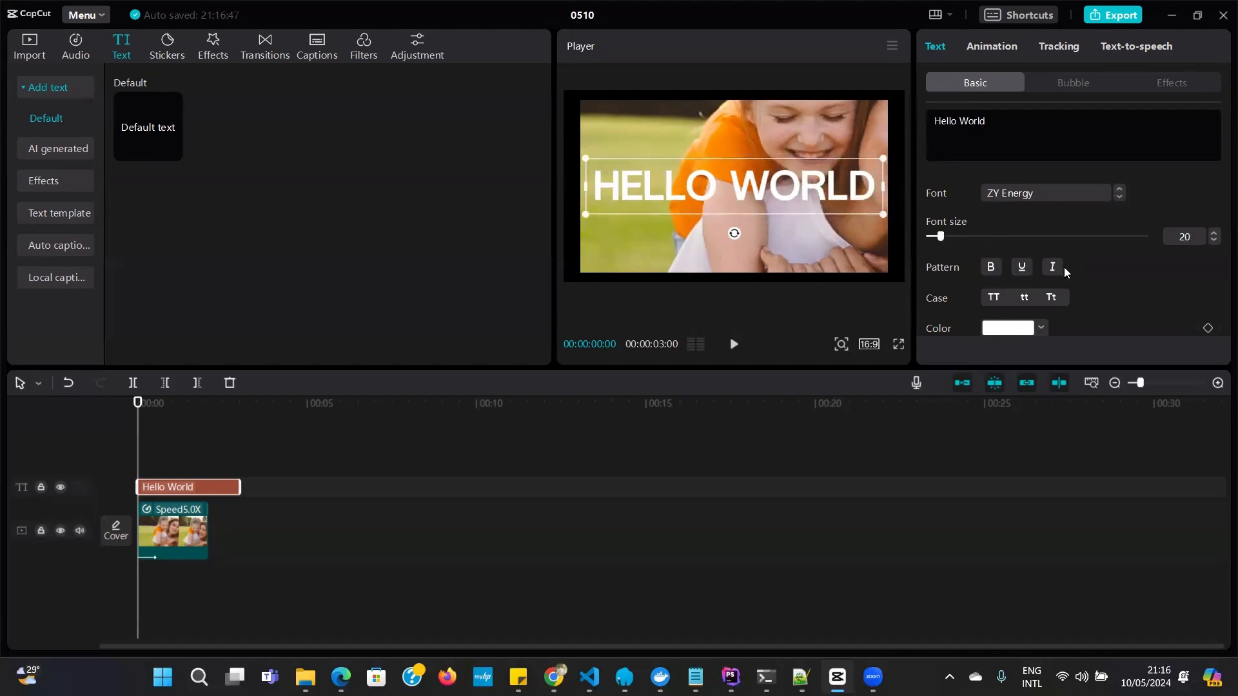
Step: Try the greens 34EE4E and 0D3913 on the Hello World text and set its colour to 147F23
scroll(1064, 267, "down", 3)
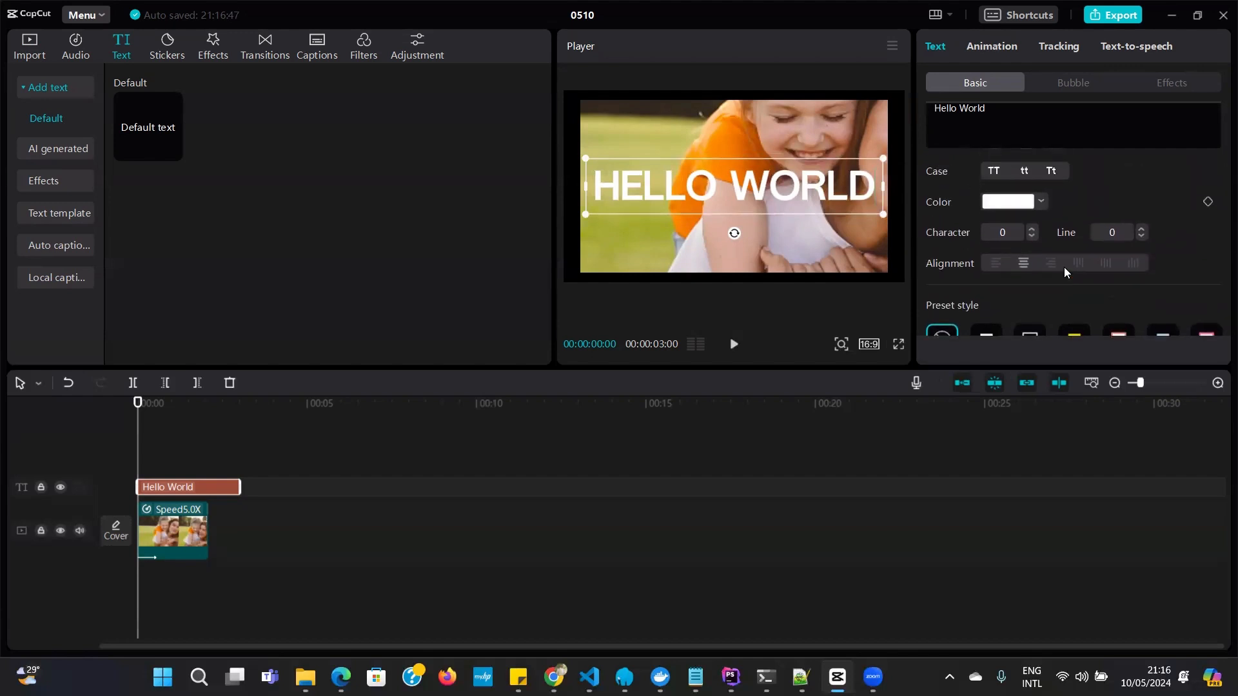
left_click(1043, 202)
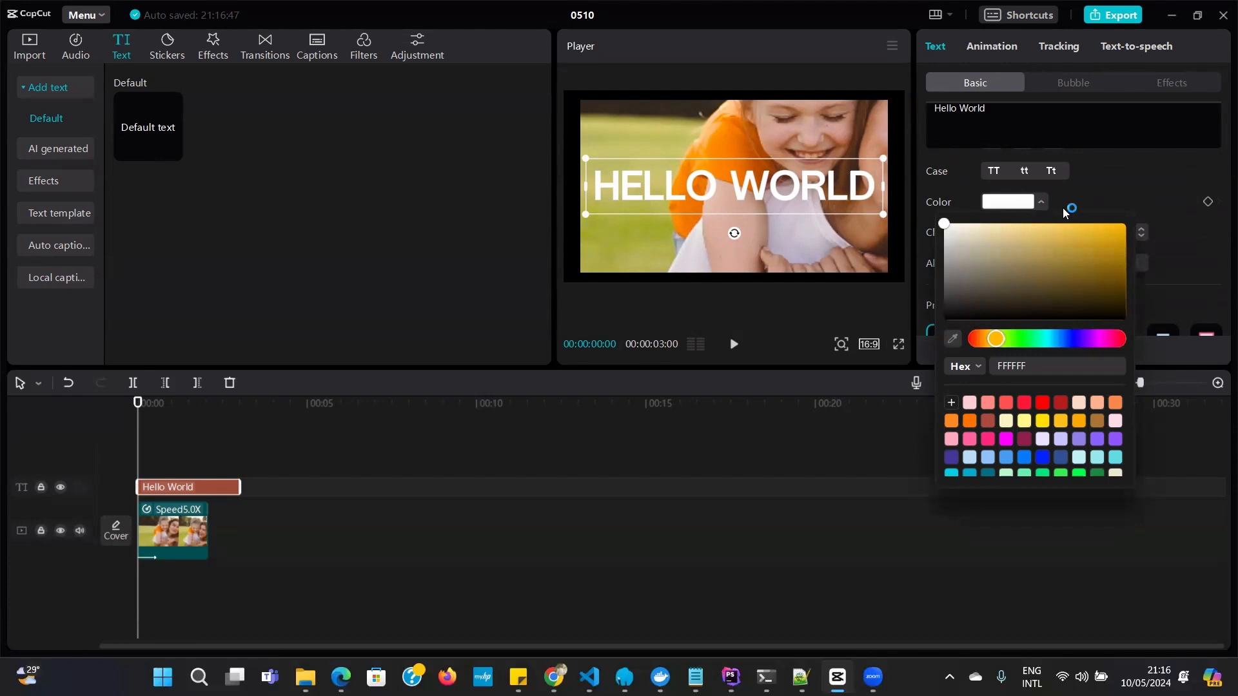
scroll(1054, 398, "down", 3)
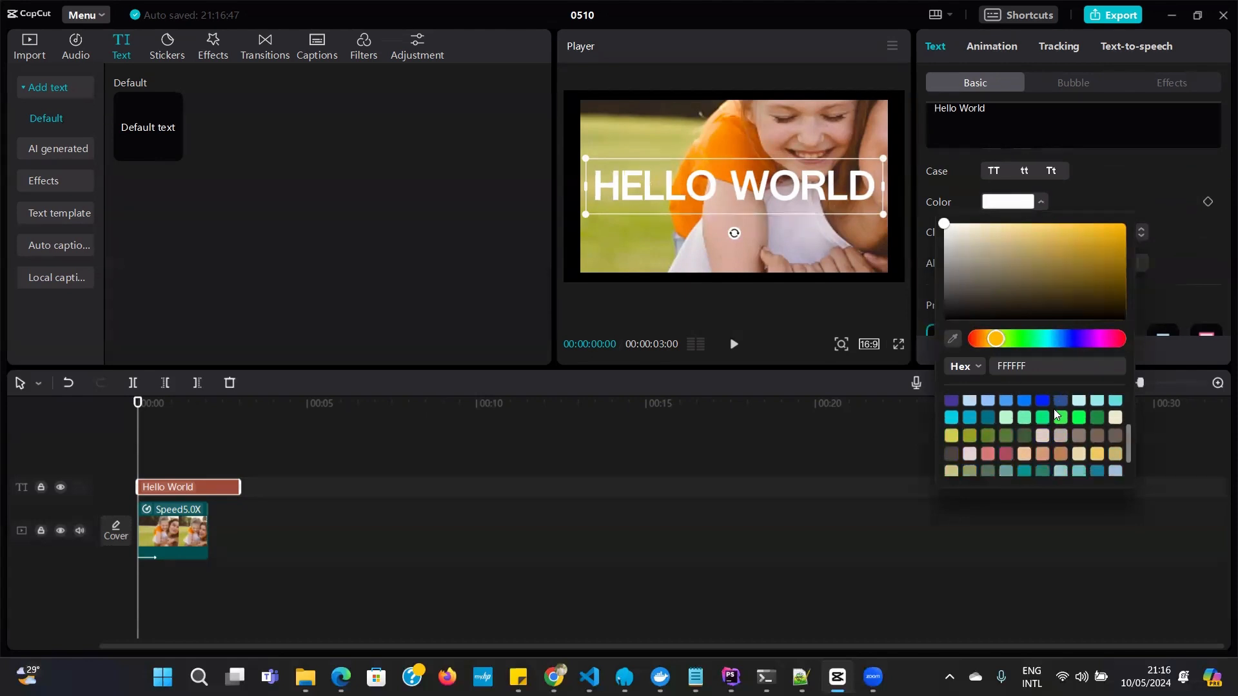
left_click(1059, 418)
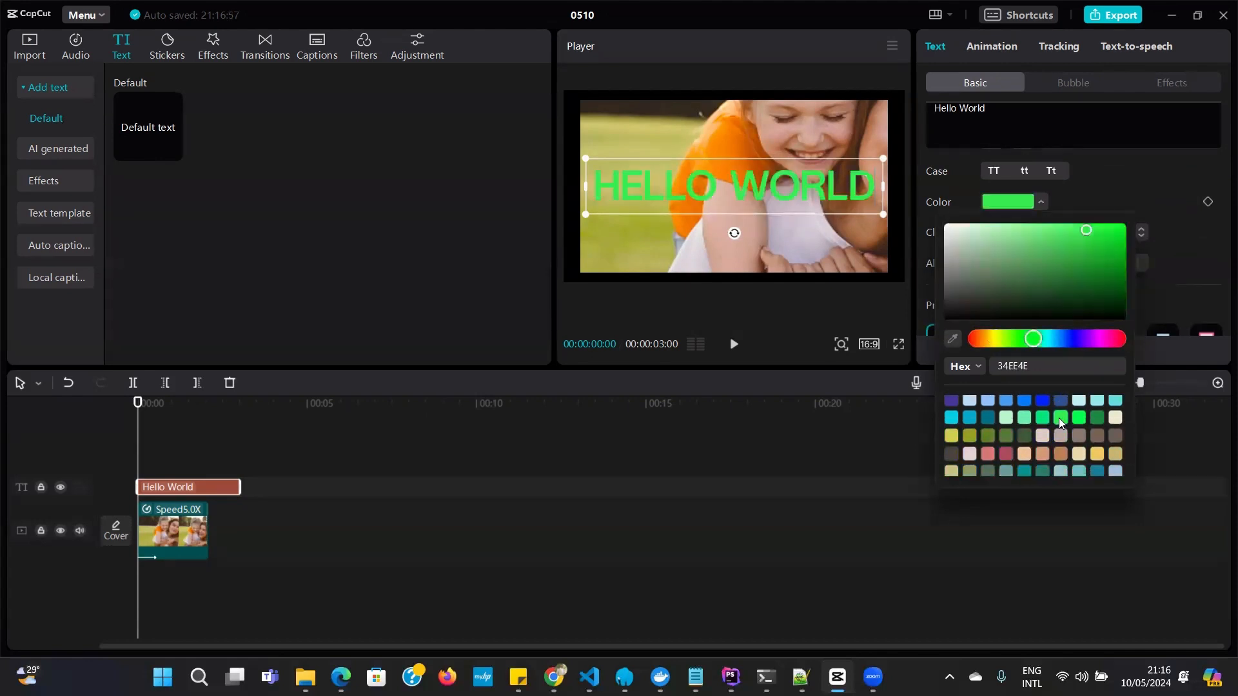
left_click(1083, 299)
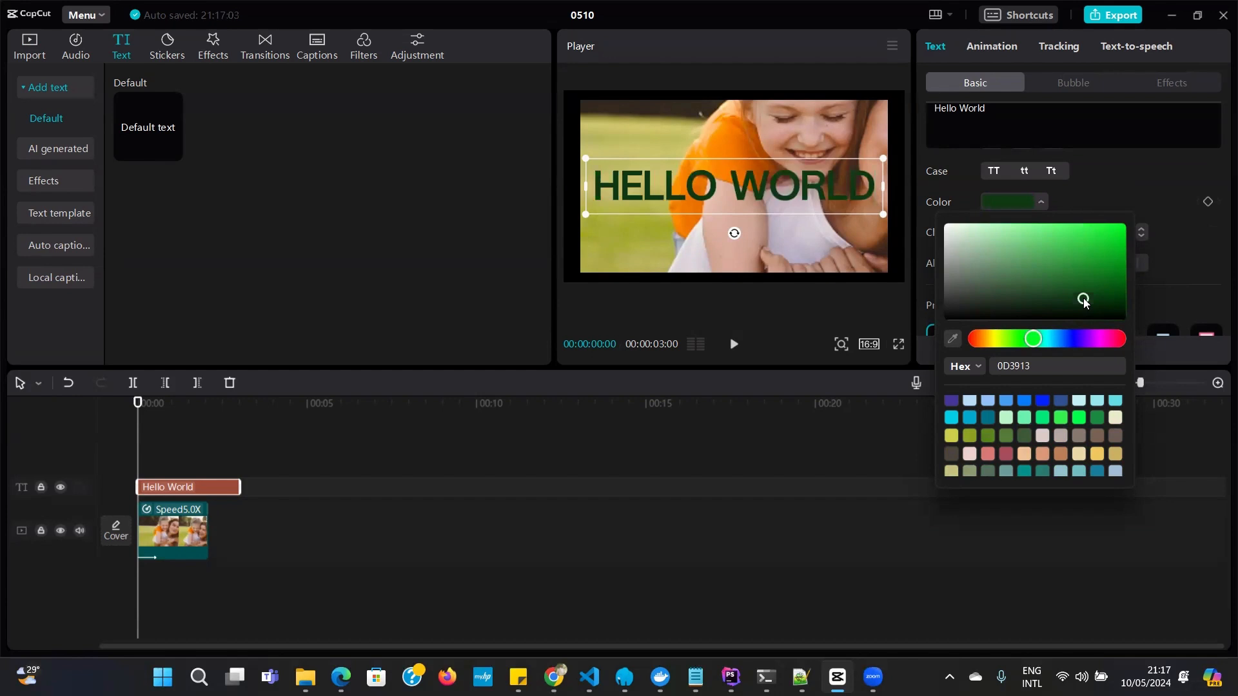
mouse_move(1083, 298)
left_mouse_down()
mouse_move(1084, 269)
mouse_move(1024, 293)
mouse_move(1004, 269)
mouse_move(1079, 270)
mouse_move(1108, 301)
left_mouse_up()
left_click(1097, 273)
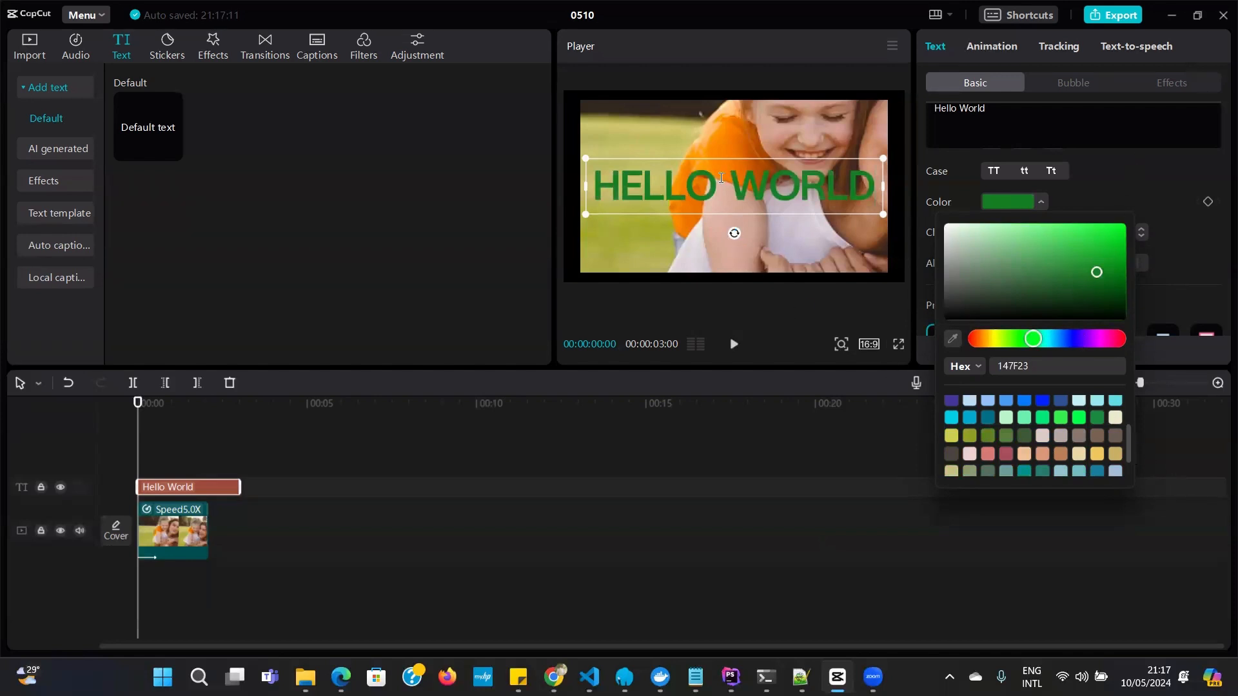
left_click(755, 233)
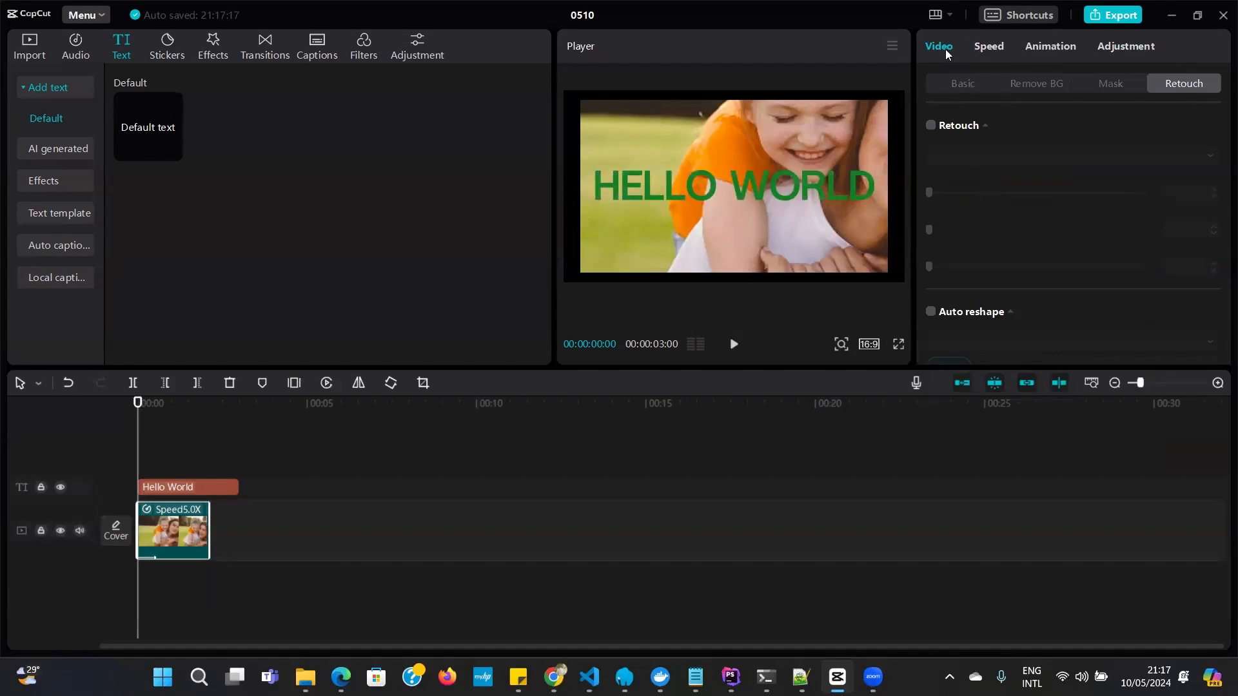
Step: Try the yellow, white, dark red and black background preset styles and the blue and pink shadow presets on the Hello World text
left_click(806, 183)
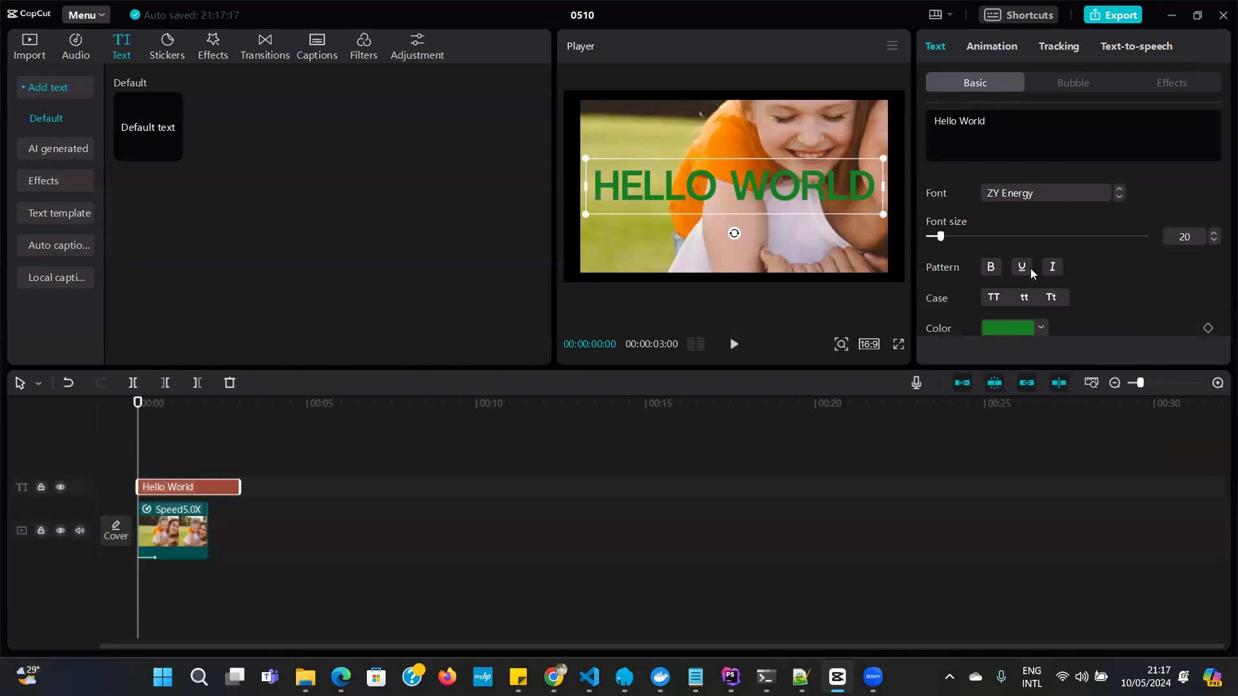
scroll(1030, 268, "down", 5)
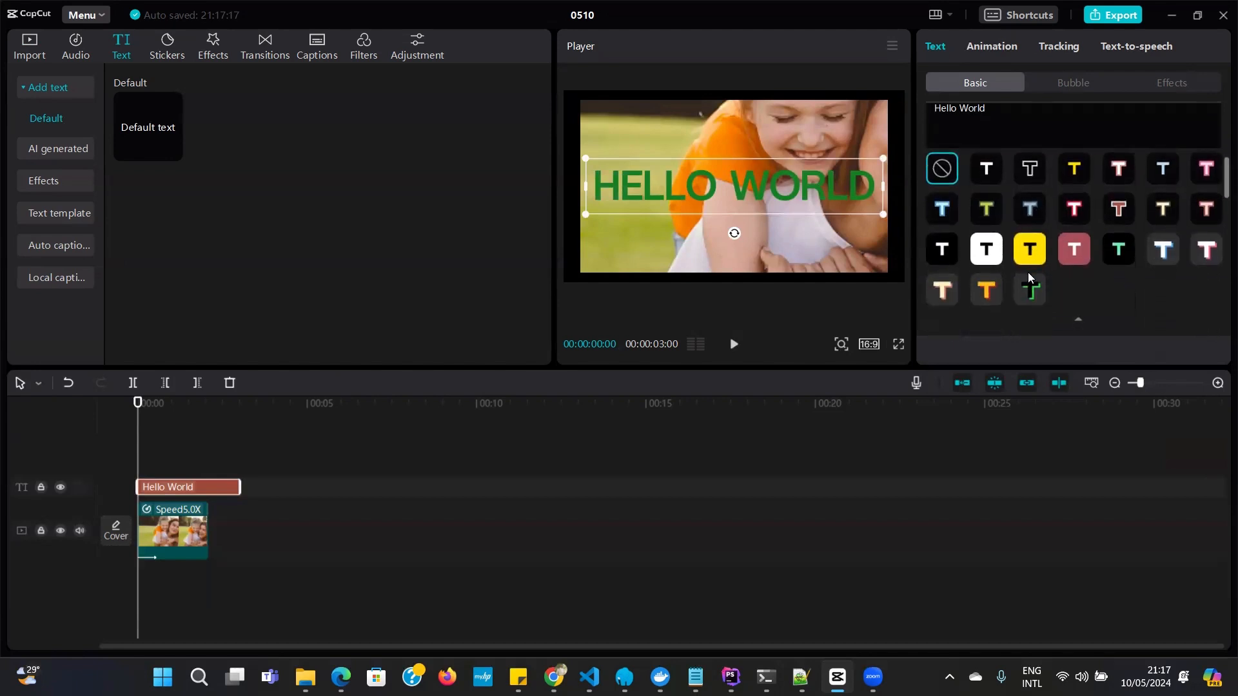
scroll(1028, 273, "up", 1)
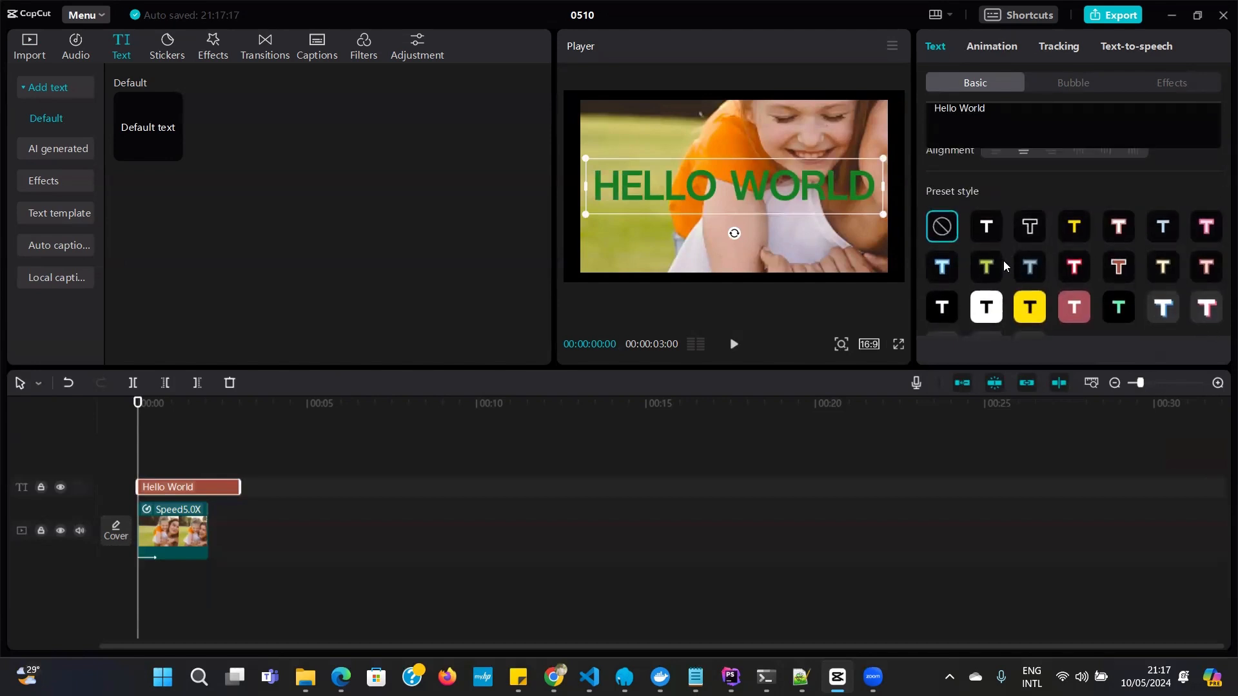
left_click(1026, 308)
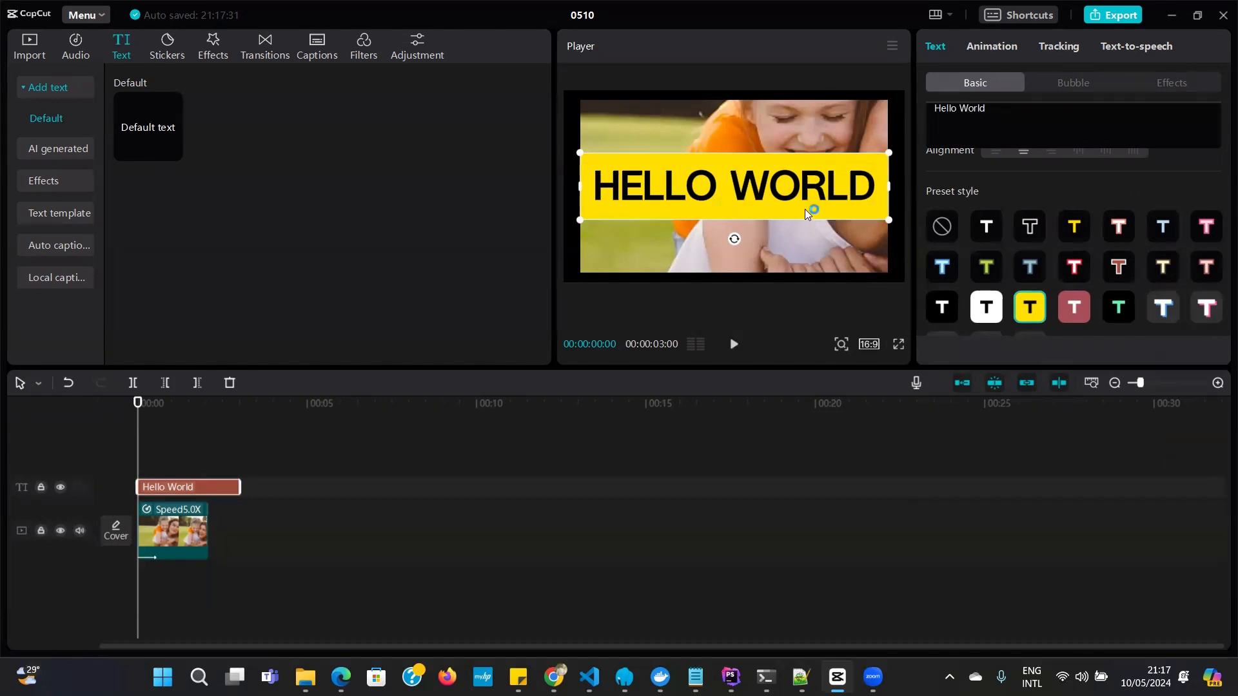
left_click(1028, 311)
left_click(979, 310)
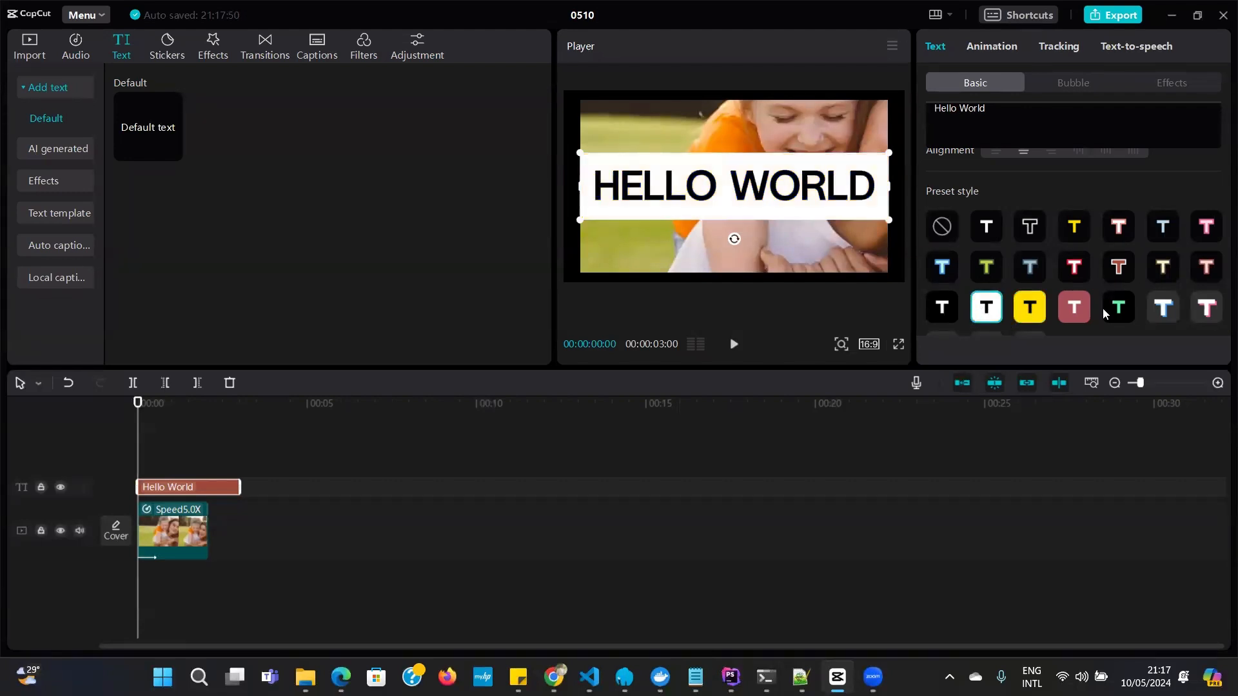
left_click(1069, 310)
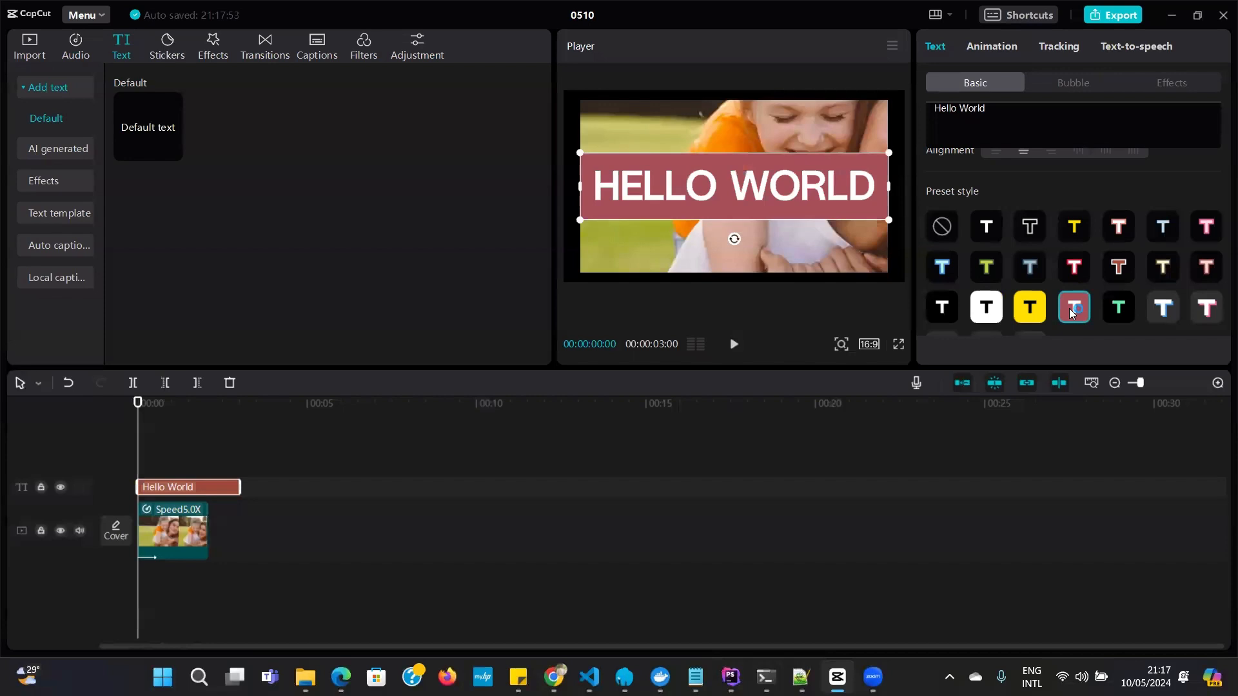
left_click(1111, 313)
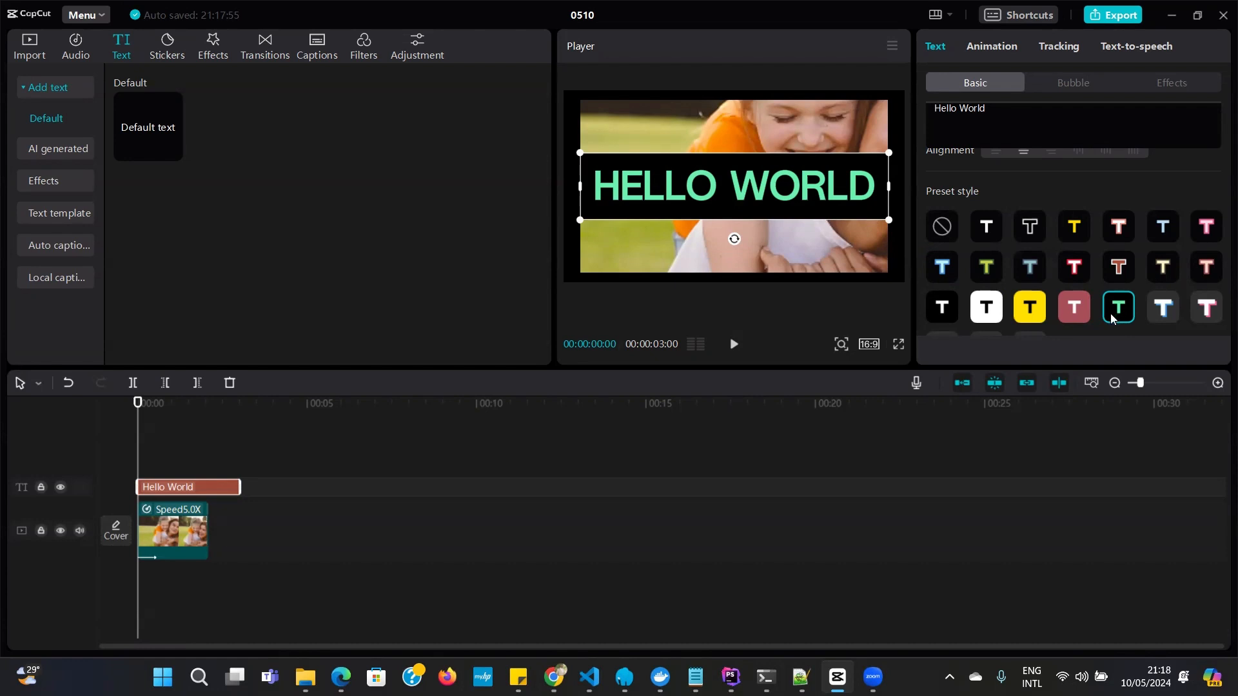
left_click(1164, 309)
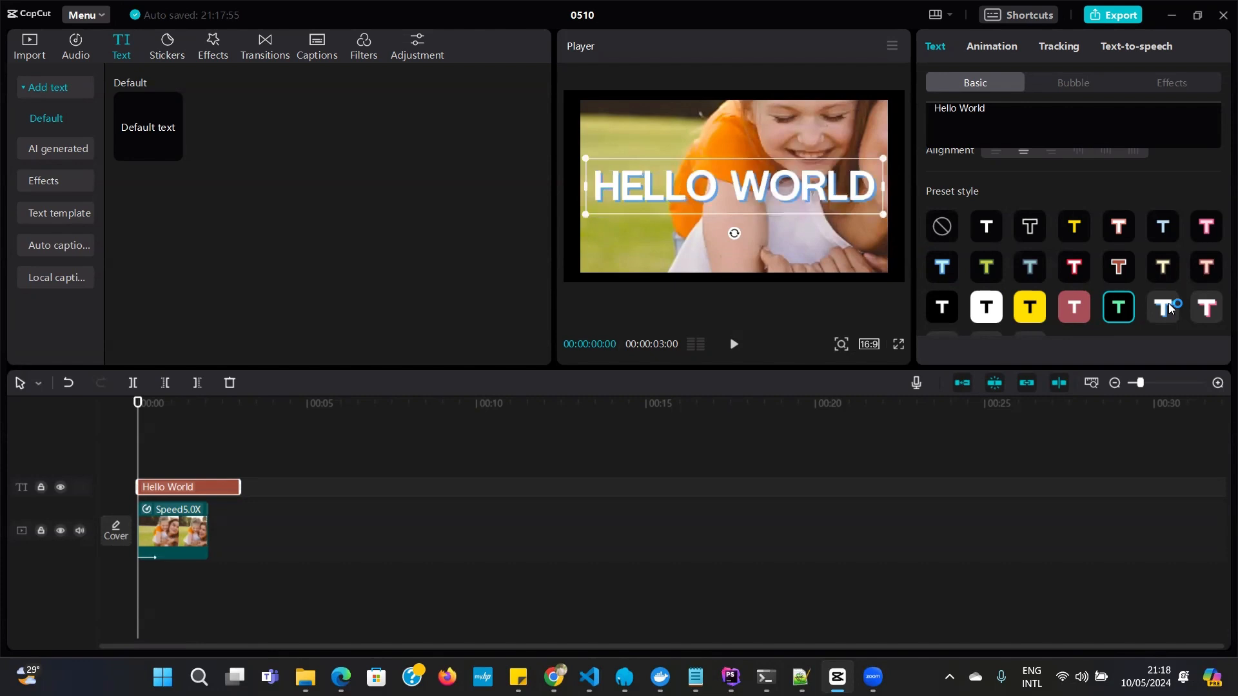
left_click(1205, 311)
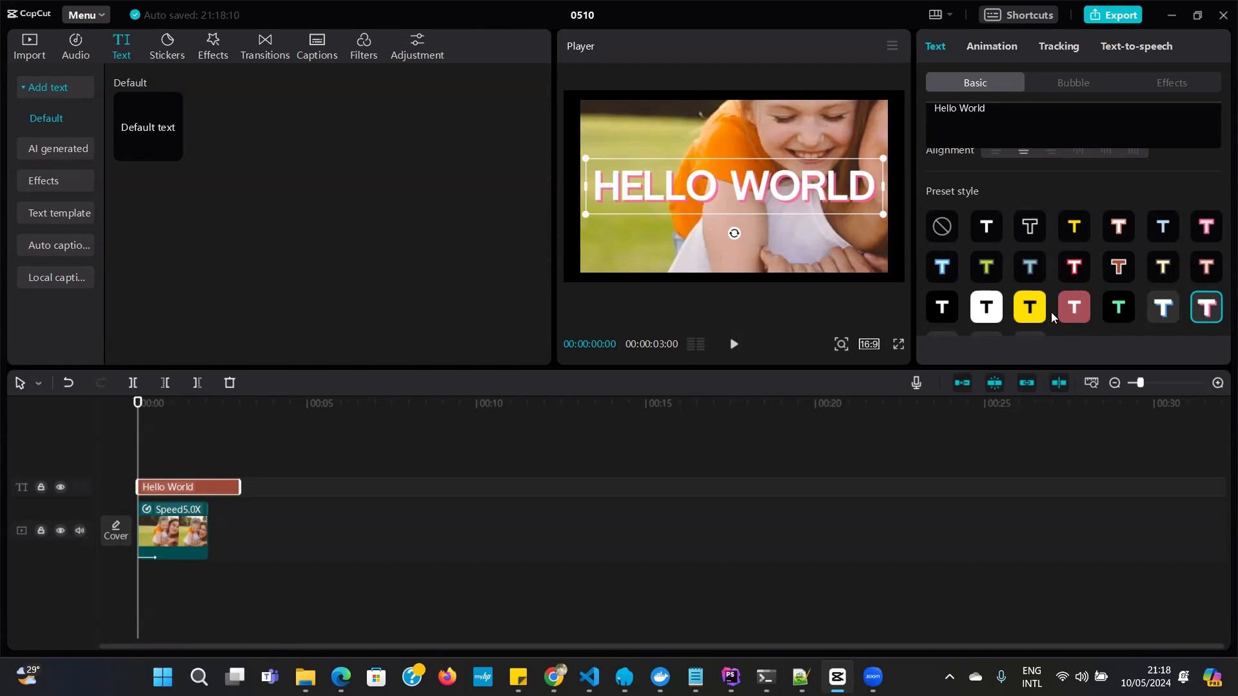
Step: Try the light blue outlined and black-with-green-shadow presets on the Hello World text and apply the orange preset style
left_click(946, 273)
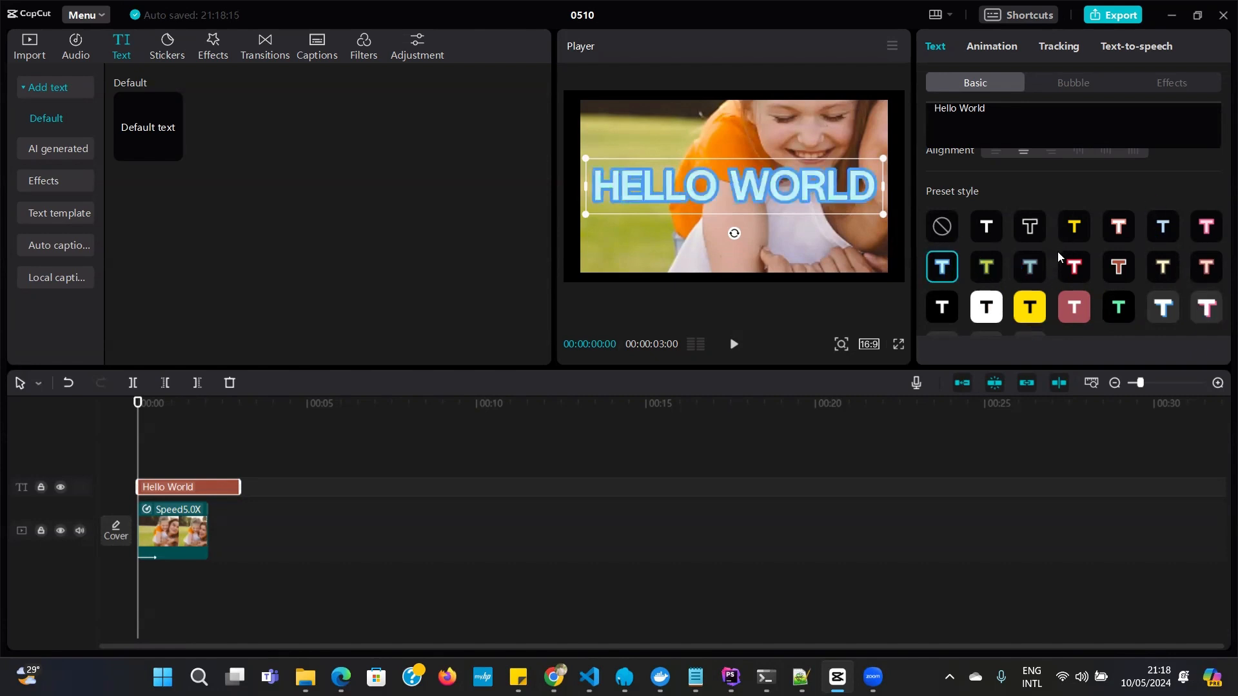
scroll(1057, 256, "down", 3)
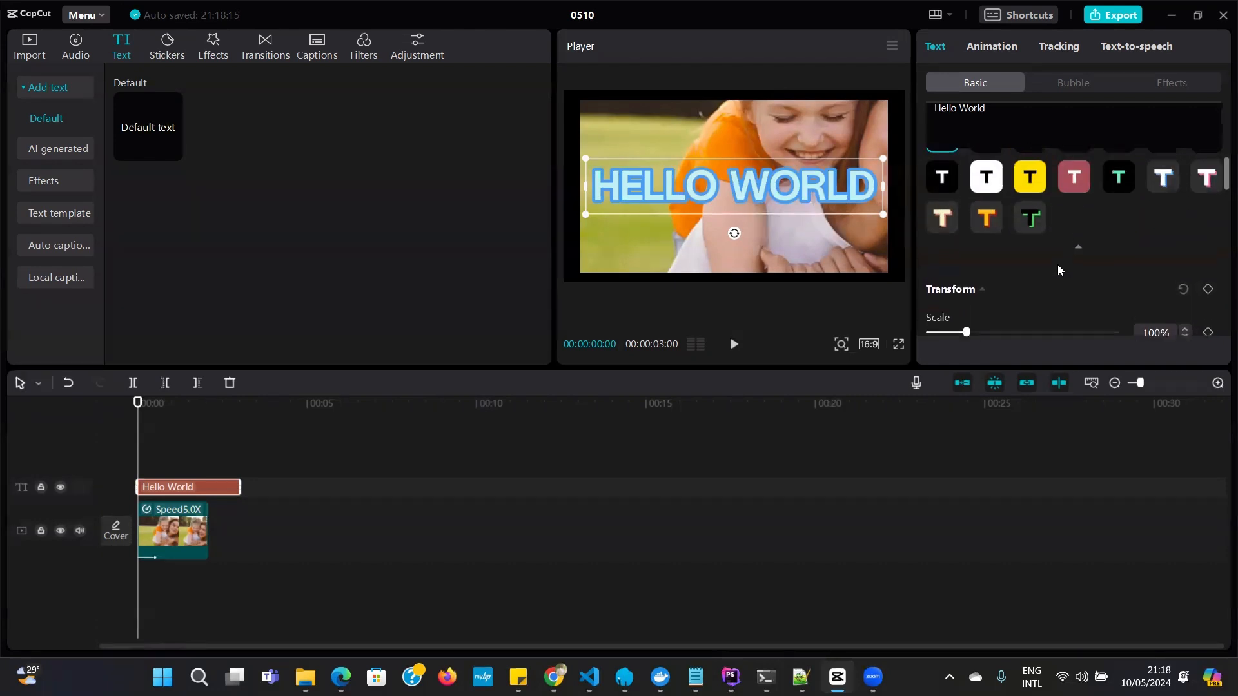
left_click(1030, 222)
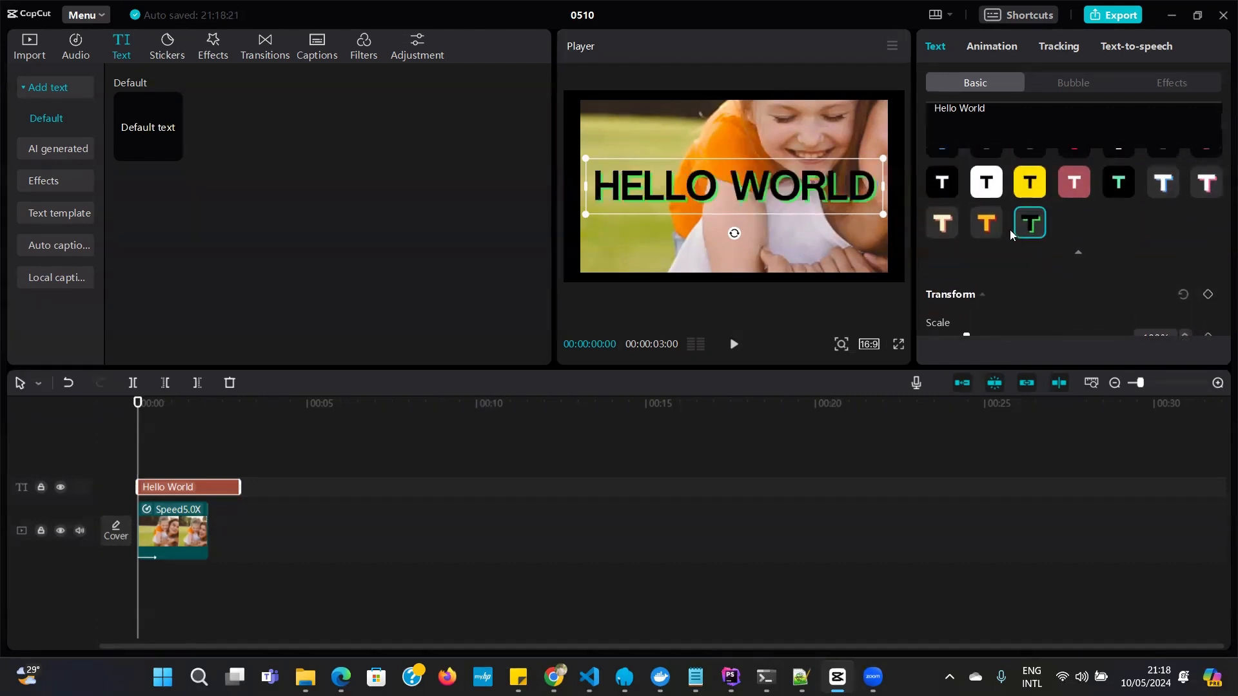
left_click(989, 228)
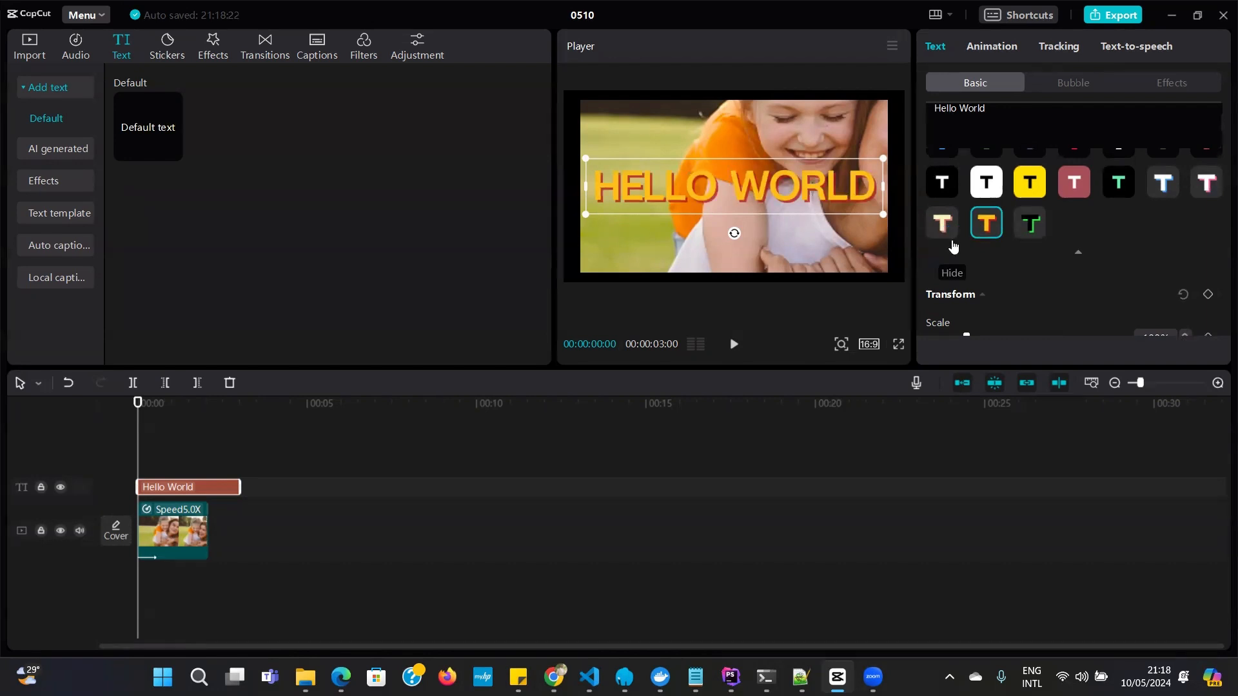
Step: Look through the transform, stroke and background settings of the Hello World text
left_click(985, 281)
scroll(985, 281, "down", 3)
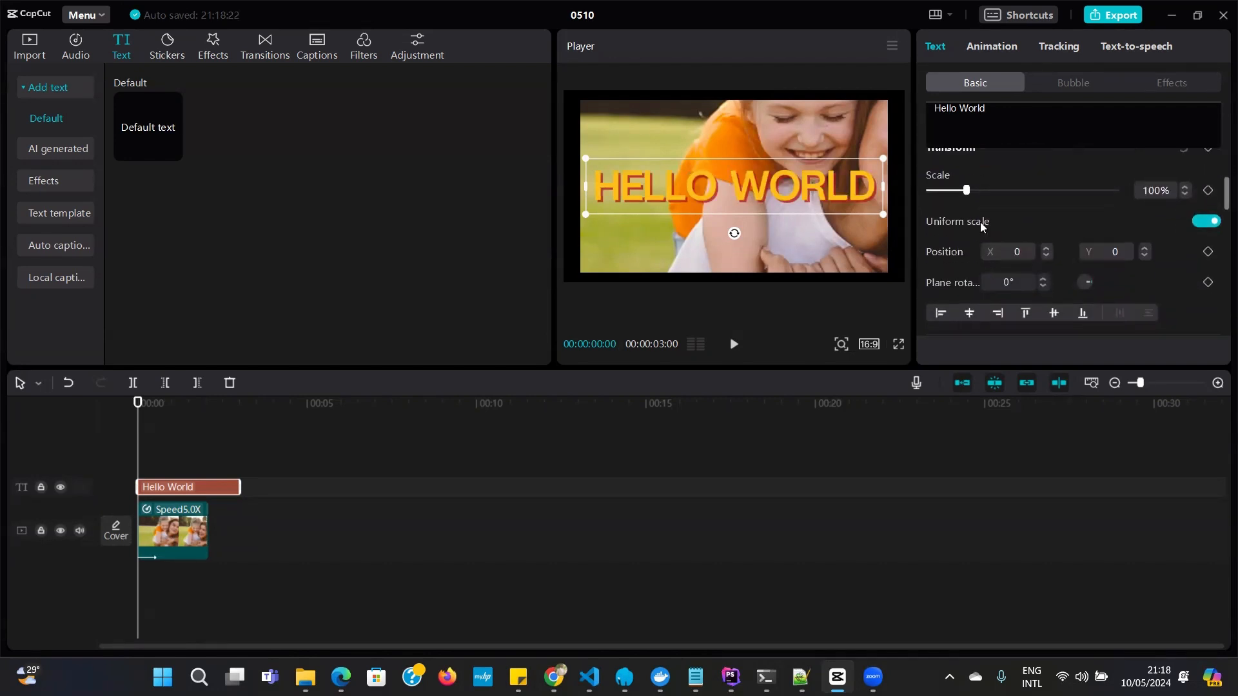
mouse_move(966, 193)
left_mouse_down()
mouse_move(978, 192)
mouse_move(966, 196)
left_mouse_up()
scroll(1134, 246, "down", 4)
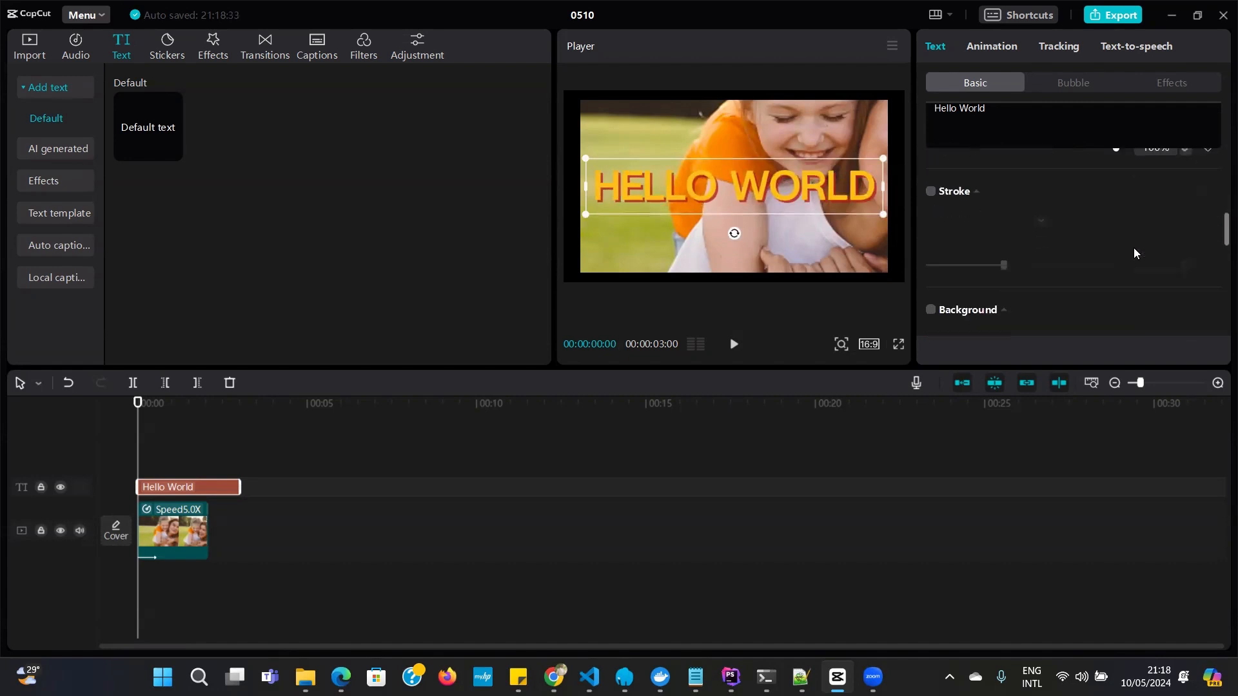
scroll(1133, 247, "up", 2)
scroll(1133, 254, "up", 3)
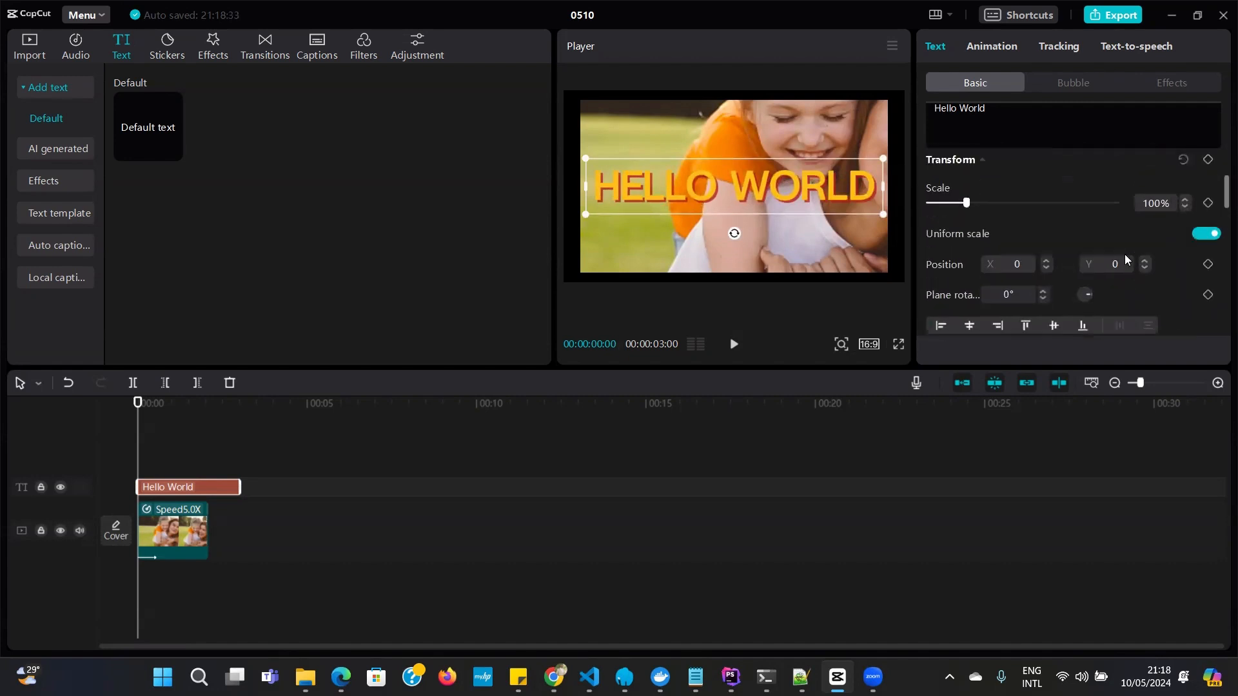
Step: Move the playhead to 00:00:00:08 and add the red Follow sticker from the trending stickers there
left_click(634, 242)
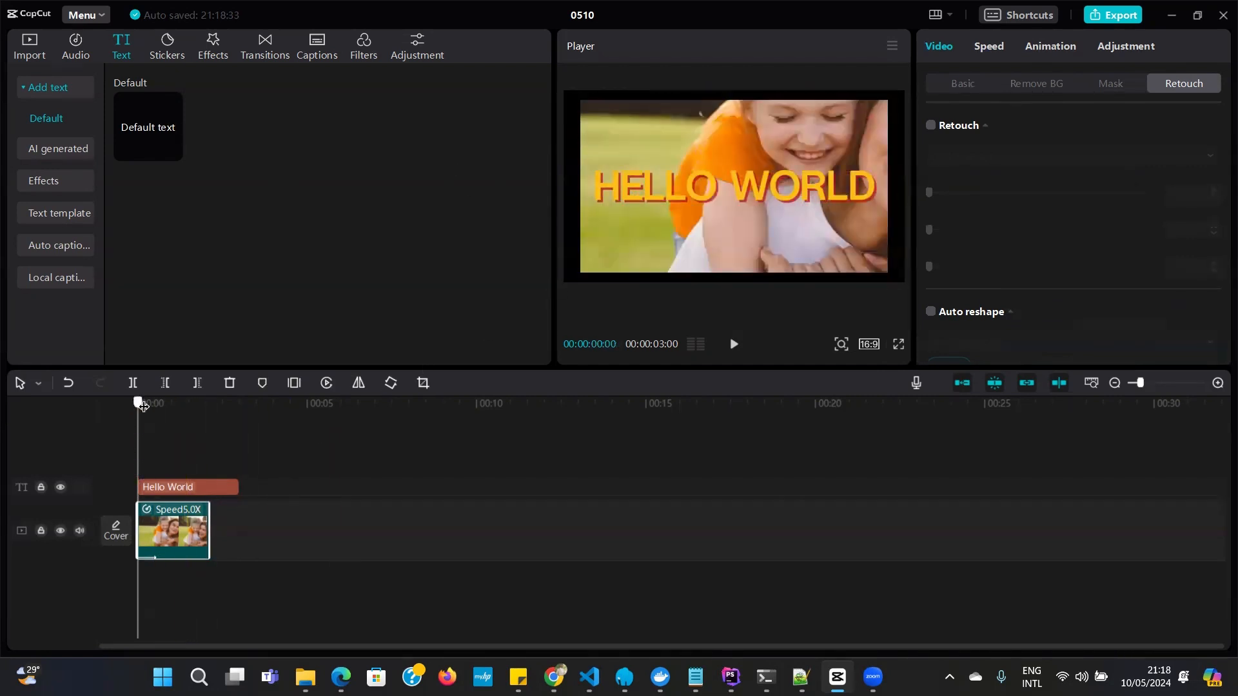
left_click_drag(135, 408, 146, 406)
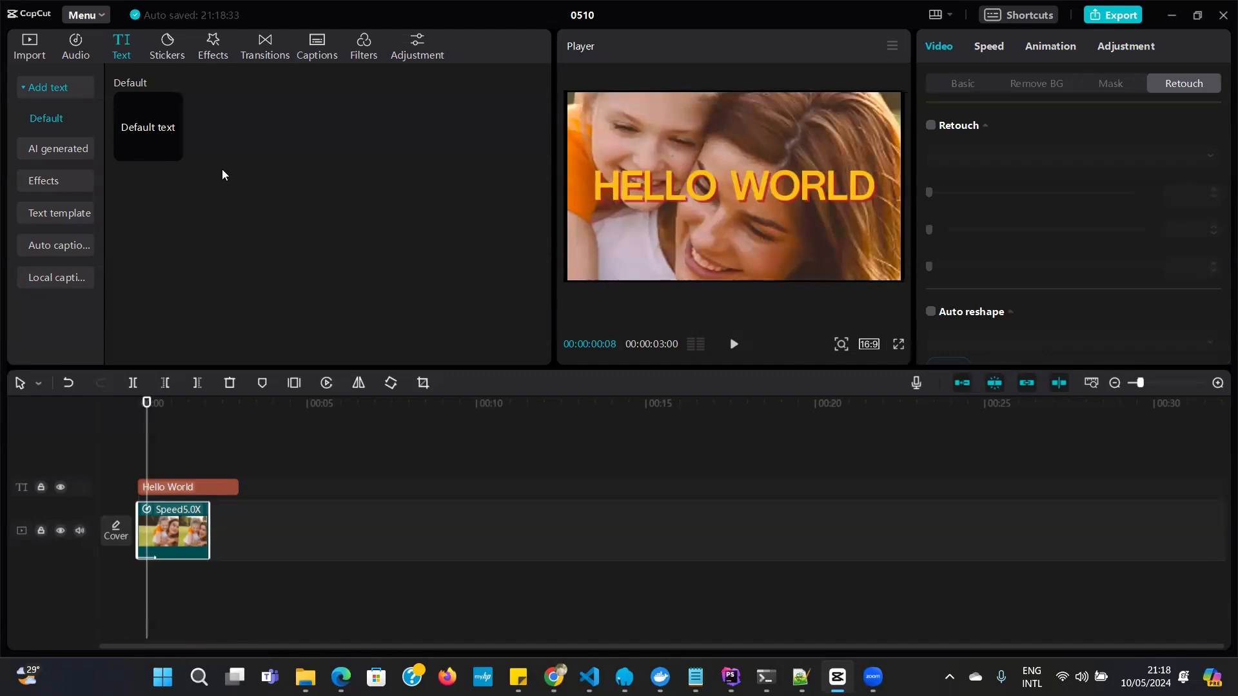
left_click(172, 47)
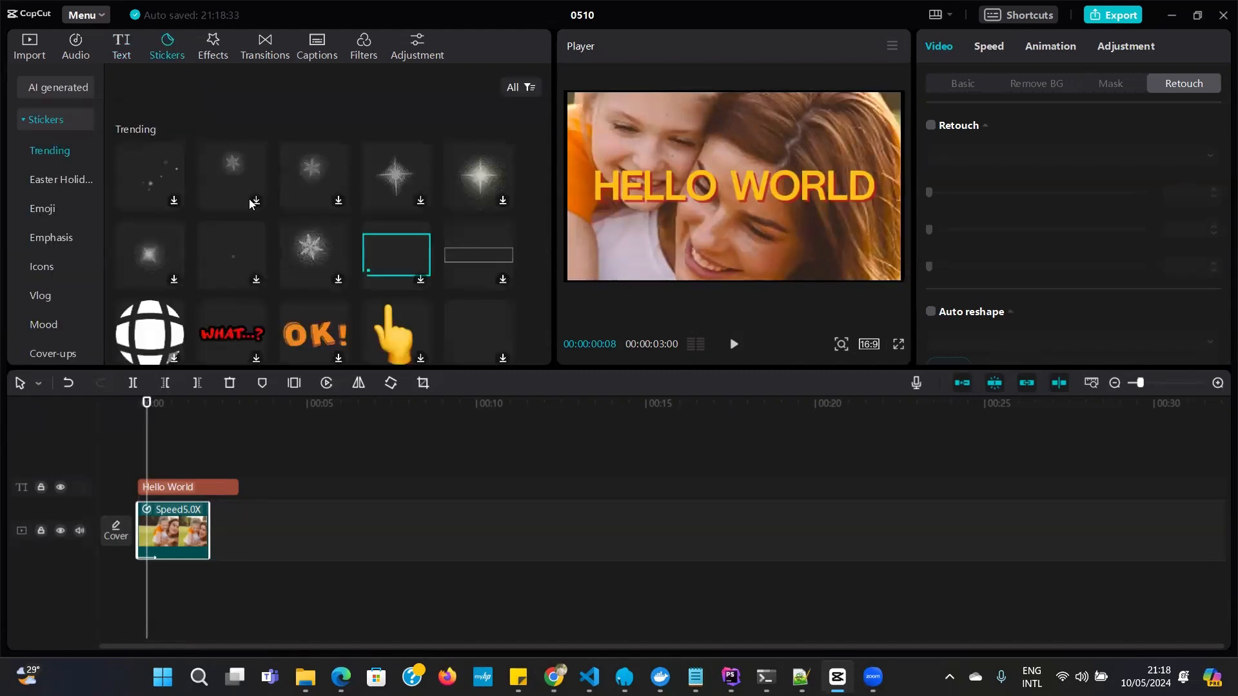
scroll(367, 279, "down", 4)
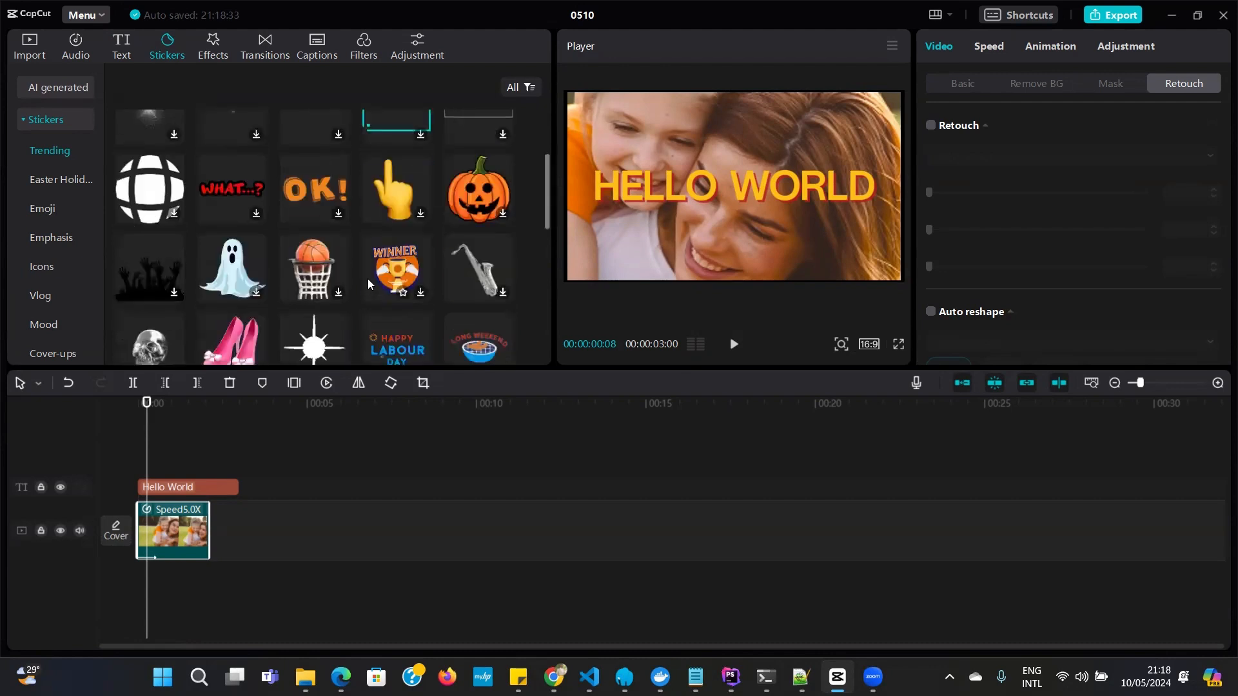
scroll(368, 285, "down", 3)
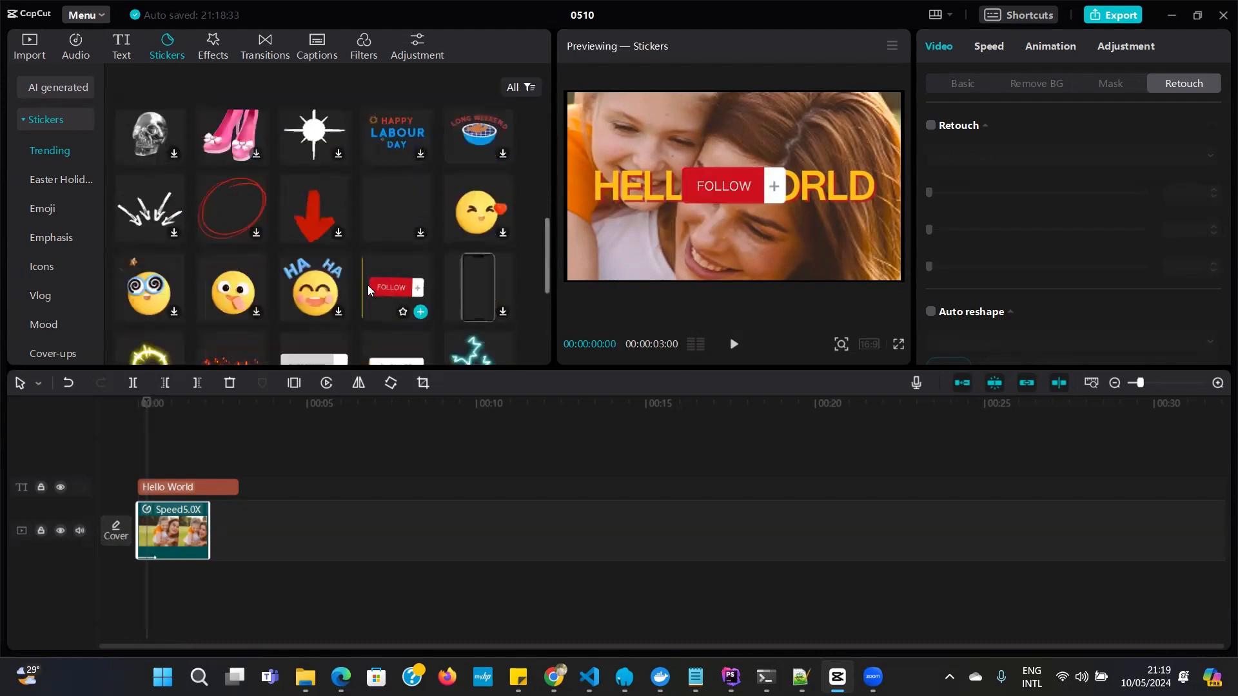
scroll(367, 285, "down", 1)
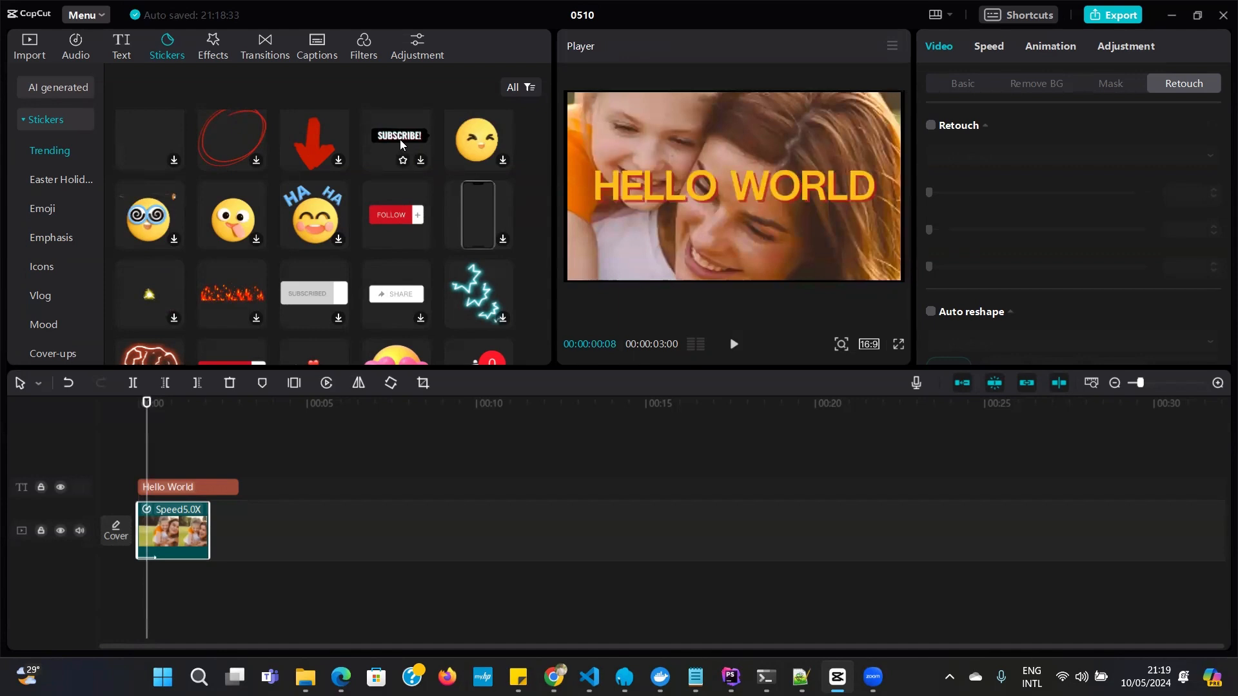
scroll(395, 138, "down", 1)
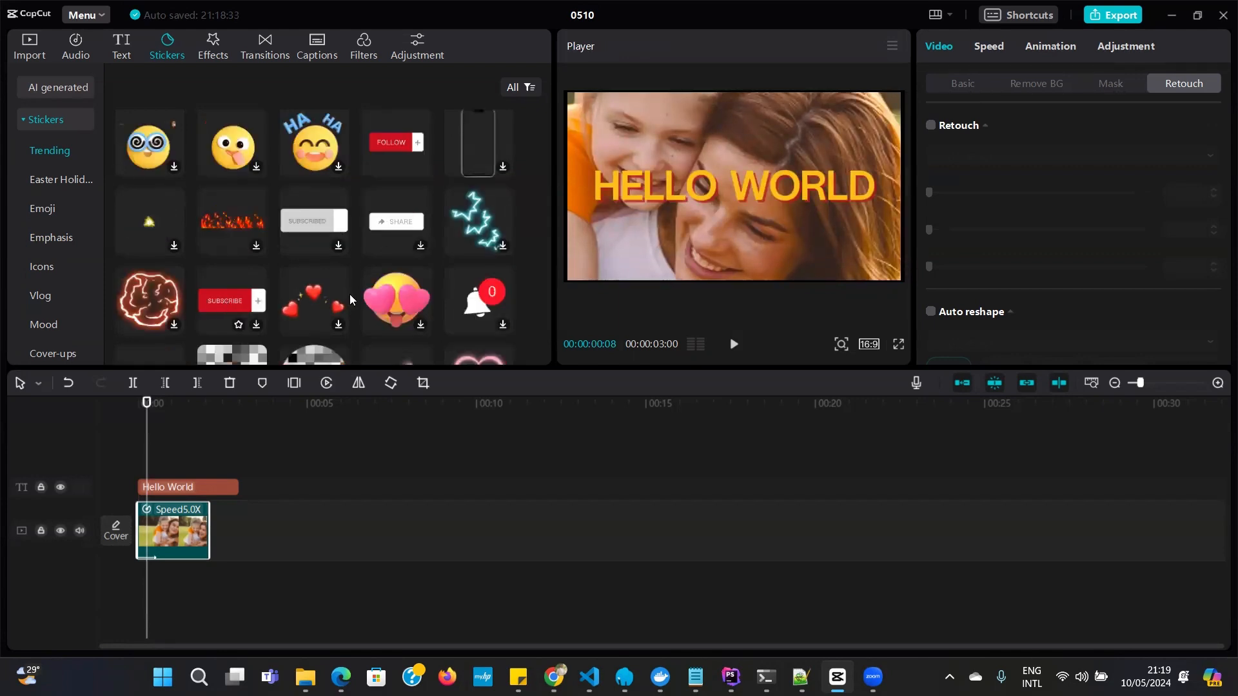
scroll(354, 292, "up", 1)
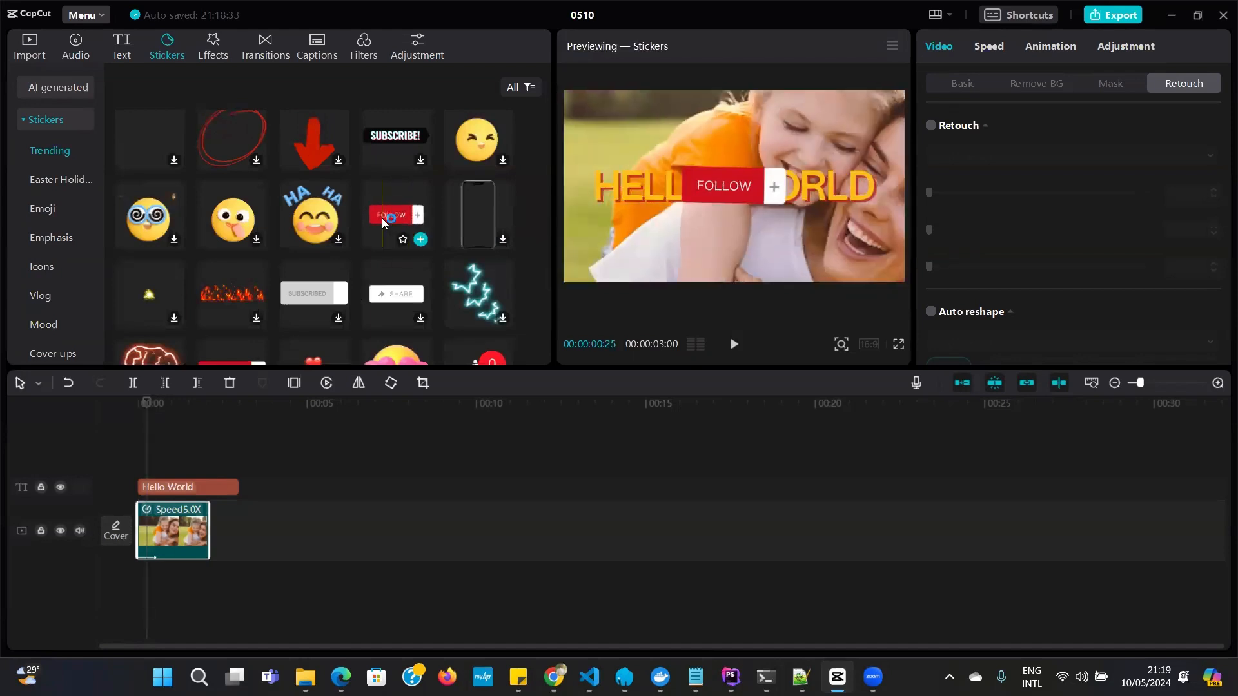
left_click(419, 240)
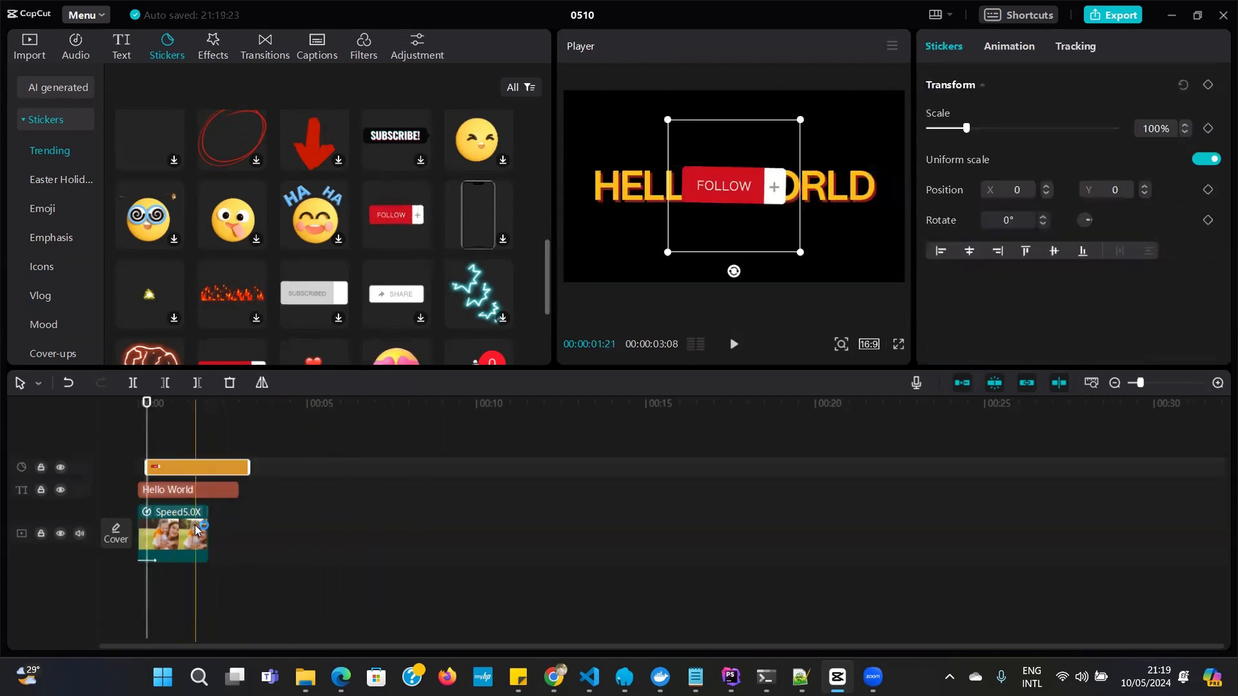
Step: Move the Follow sticker to the lower-left corner of the video frame, at about X -1234, Y -747
left_click(194, 524)
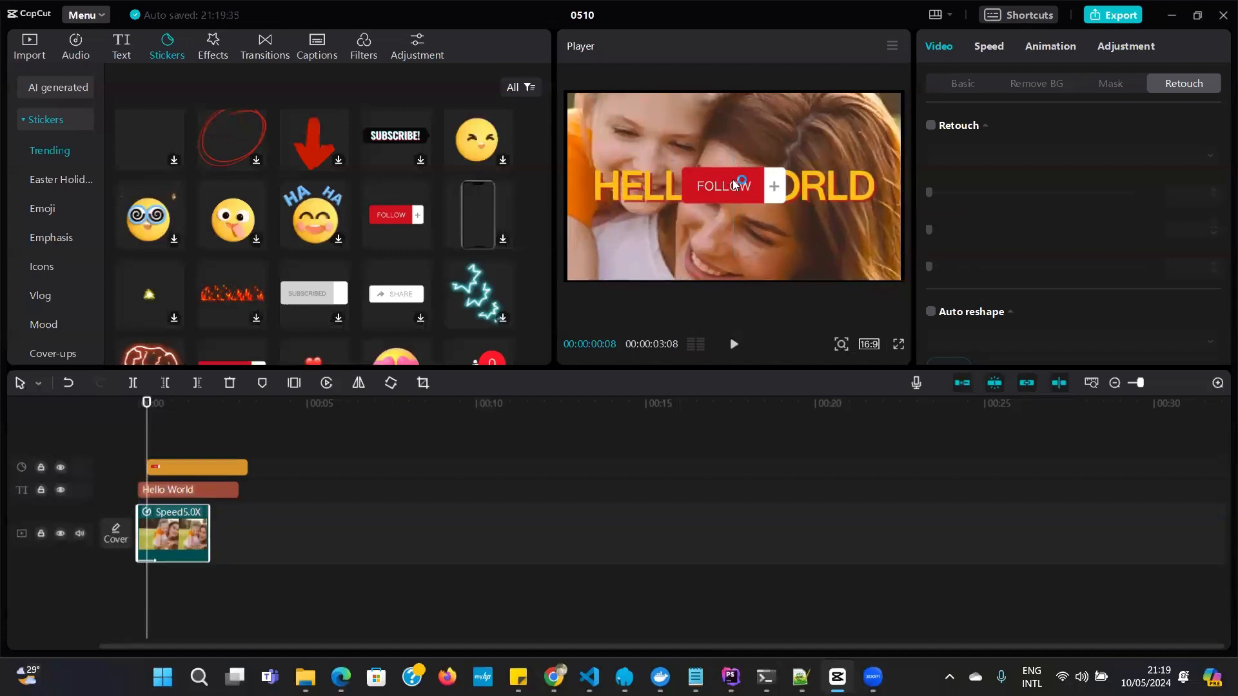
left_click_drag(746, 182, 643, 260)
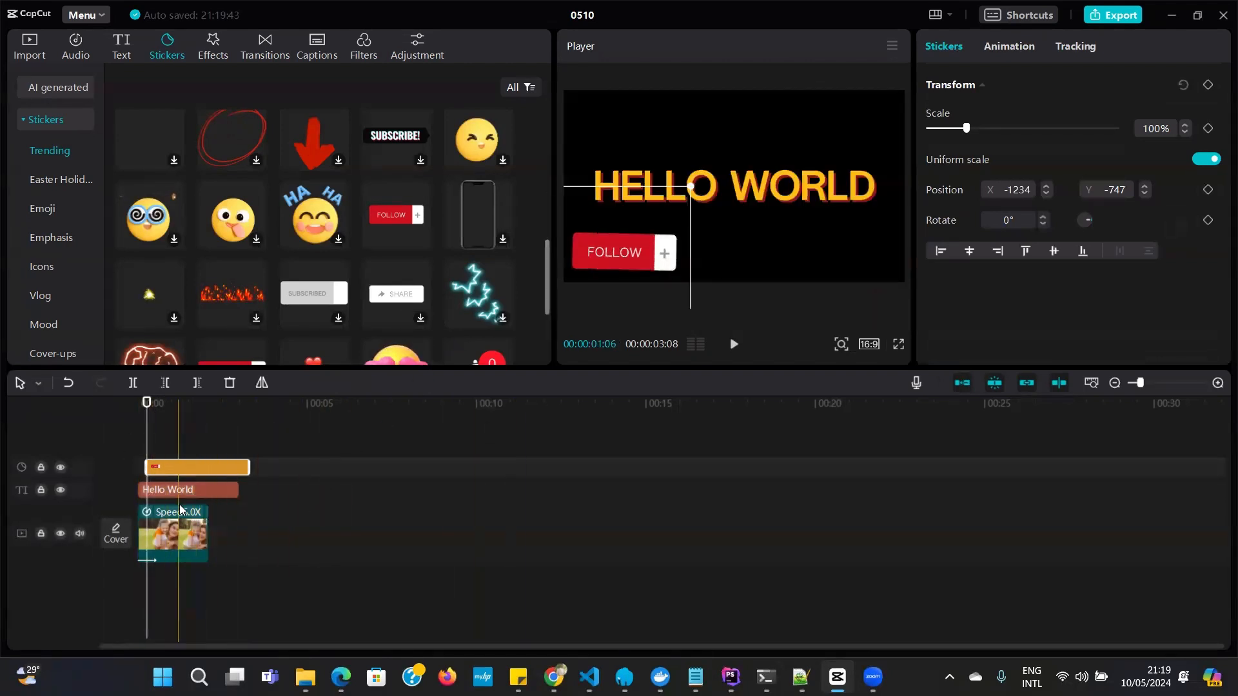
left_click(185, 526)
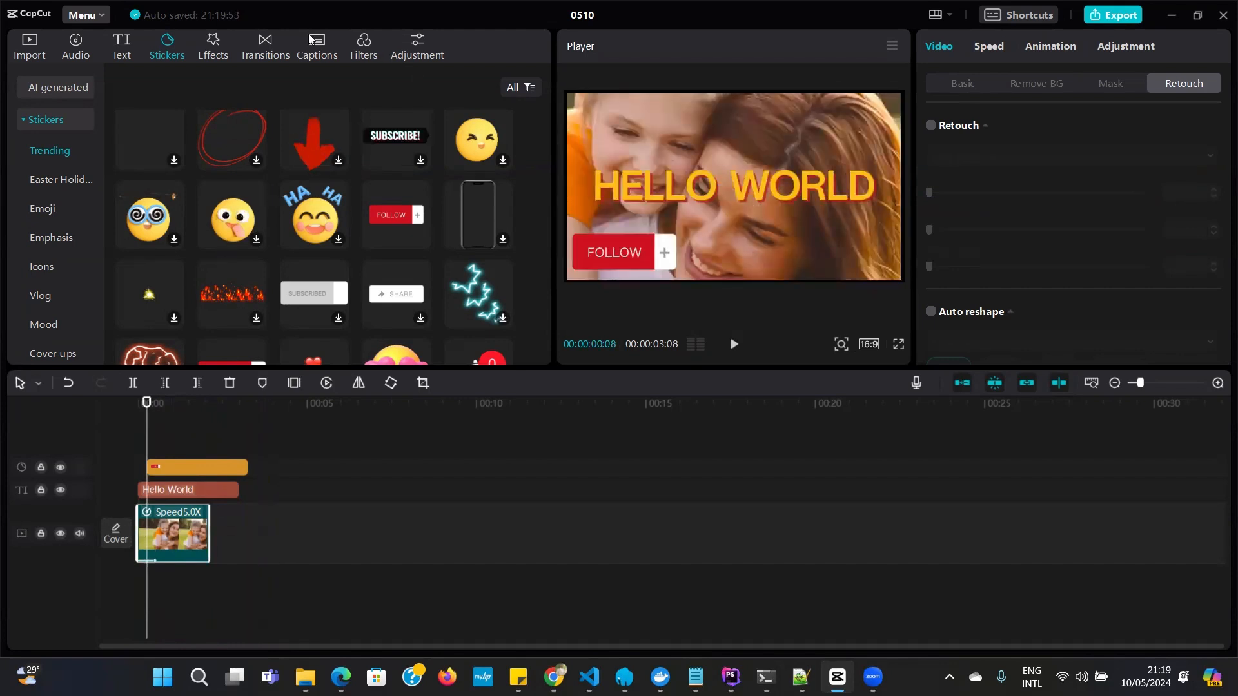
Step: Browse the trending video effects and download the Dizzy effect
left_click(219, 49)
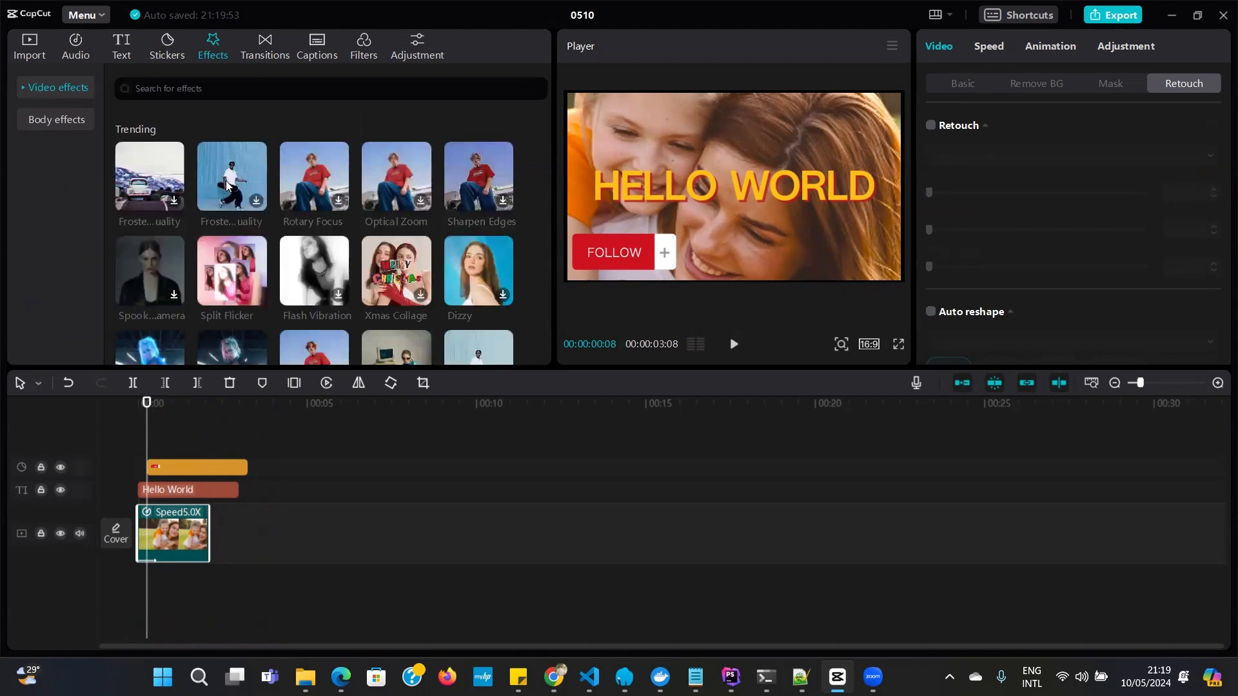
scroll(363, 252, "down", 3)
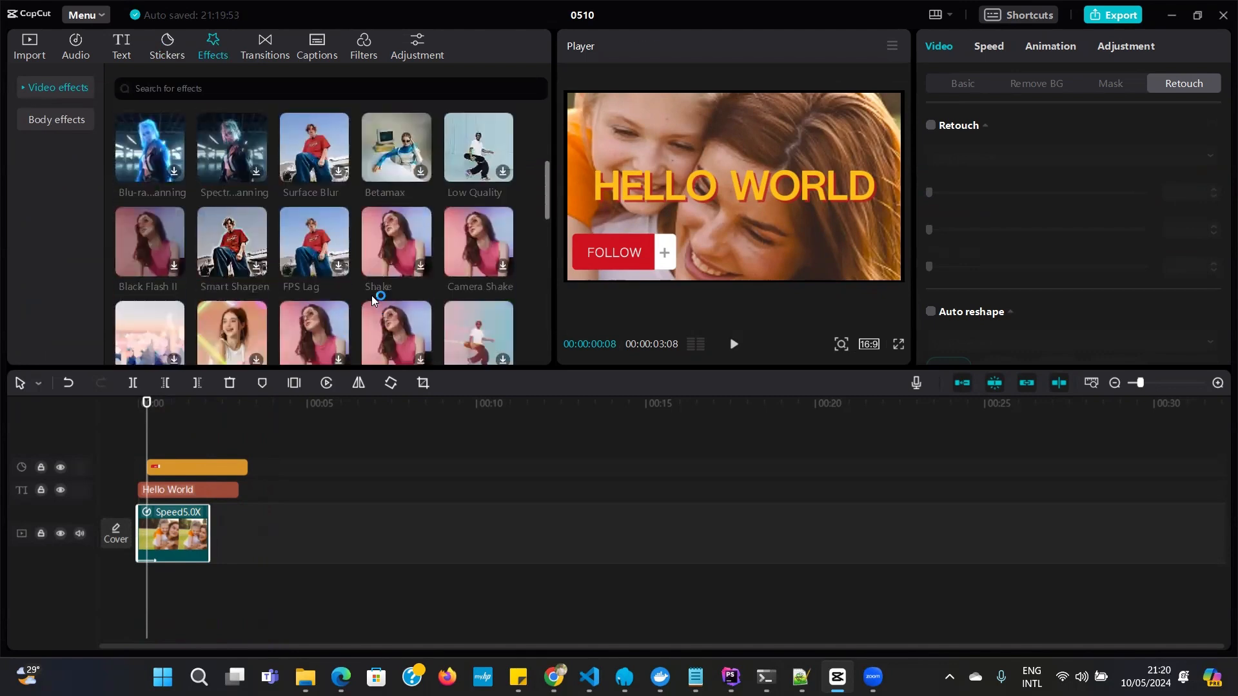
scroll(358, 278, "up", 1)
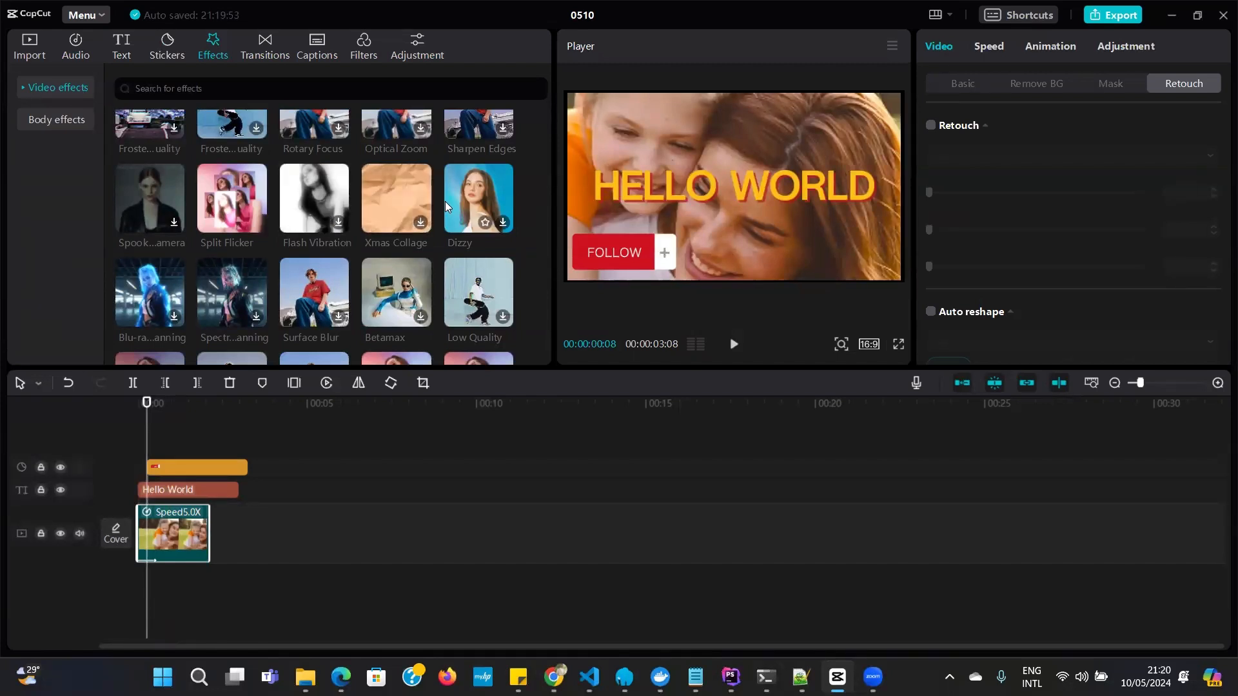
left_click(503, 223)
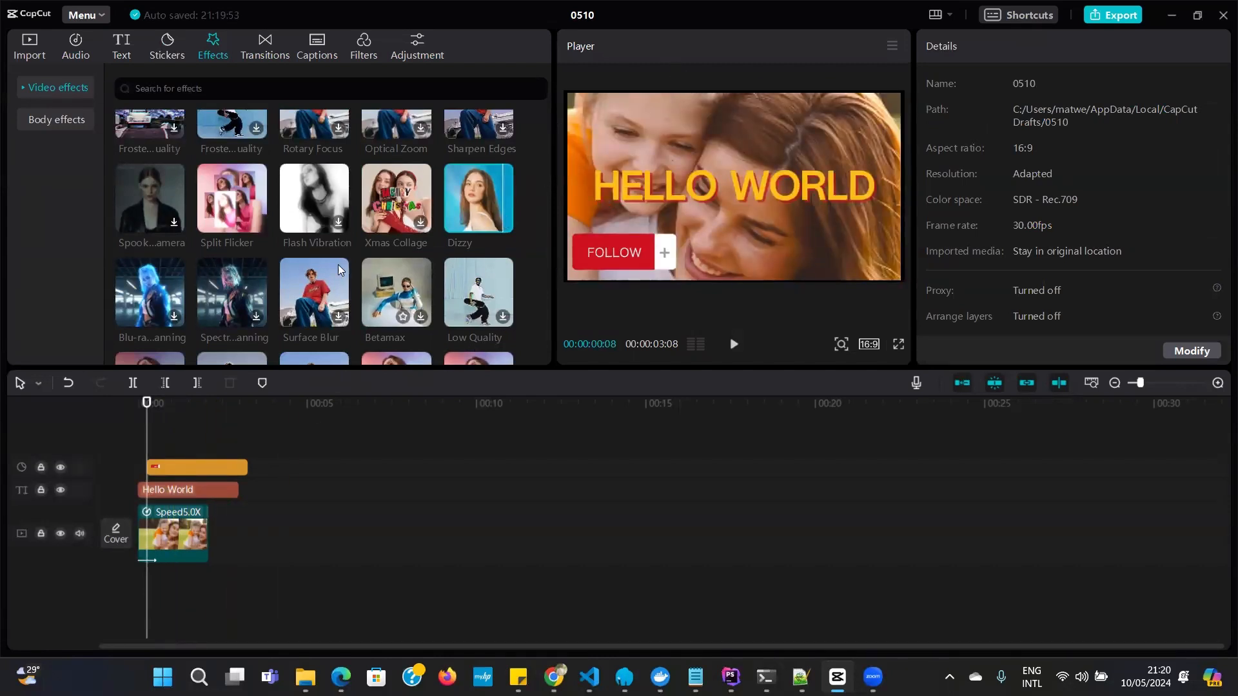
Step: Preview the Split Flicker video effect and add it to the timeline at the playhead
scroll(292, 247, "up", 2)
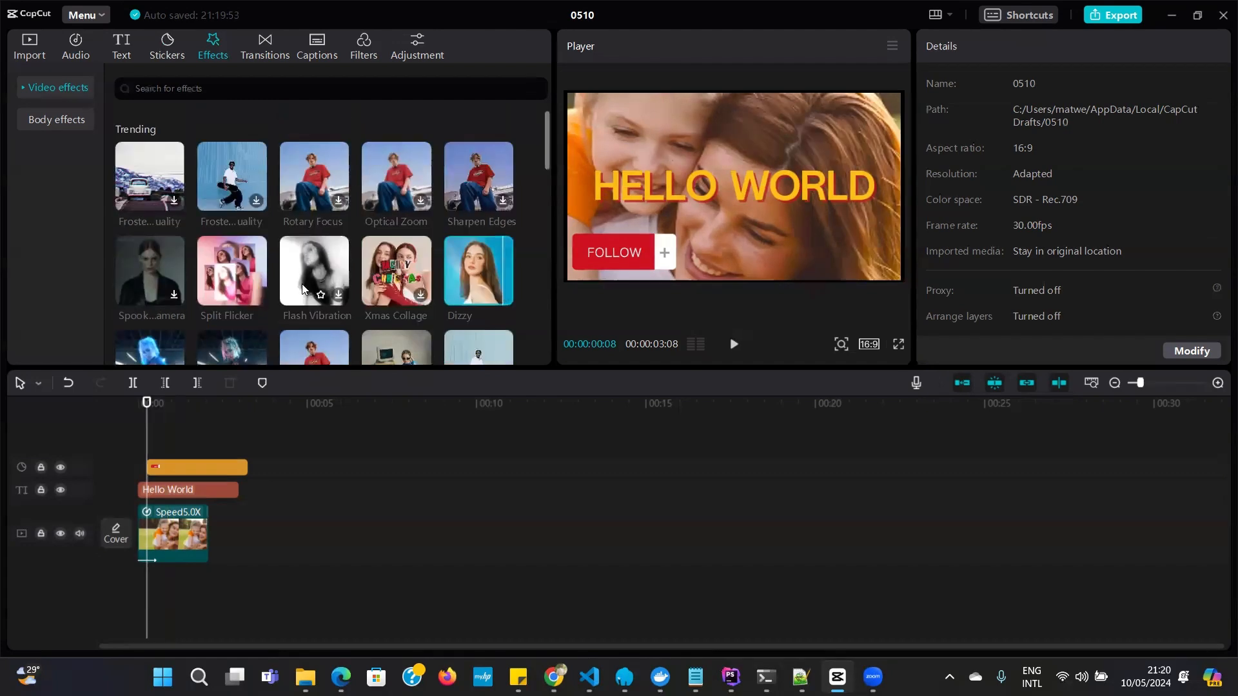
left_click(233, 261)
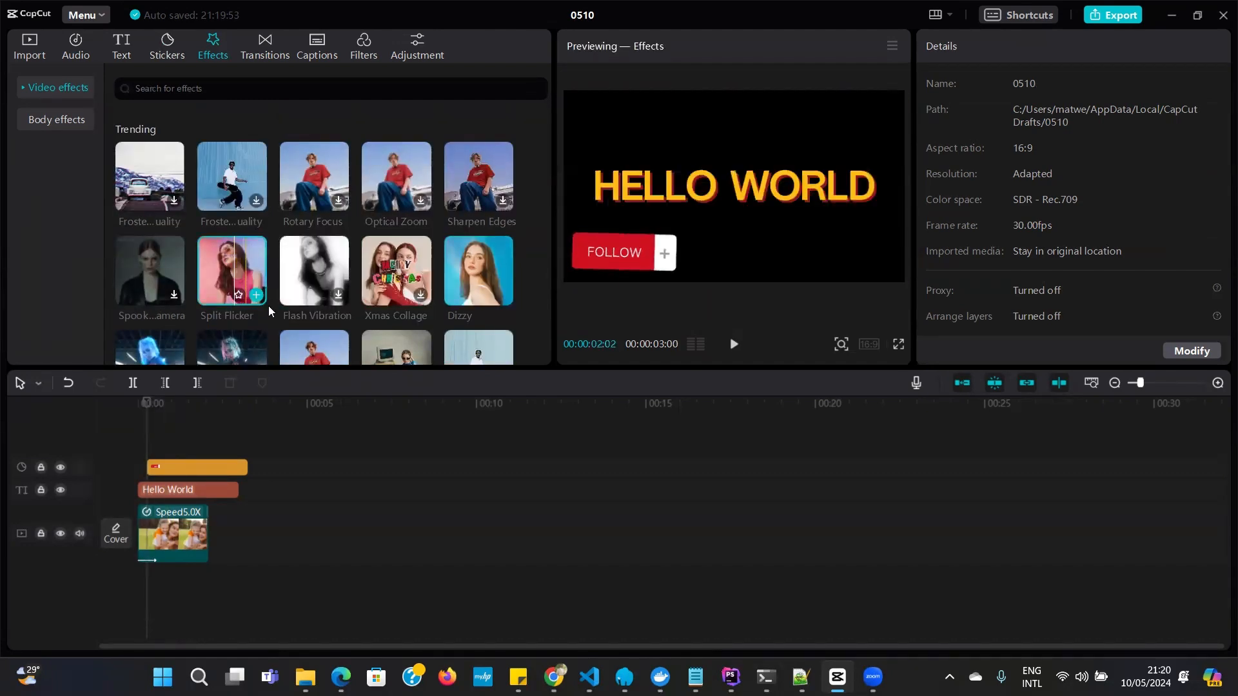
mouse_move(259, 298)
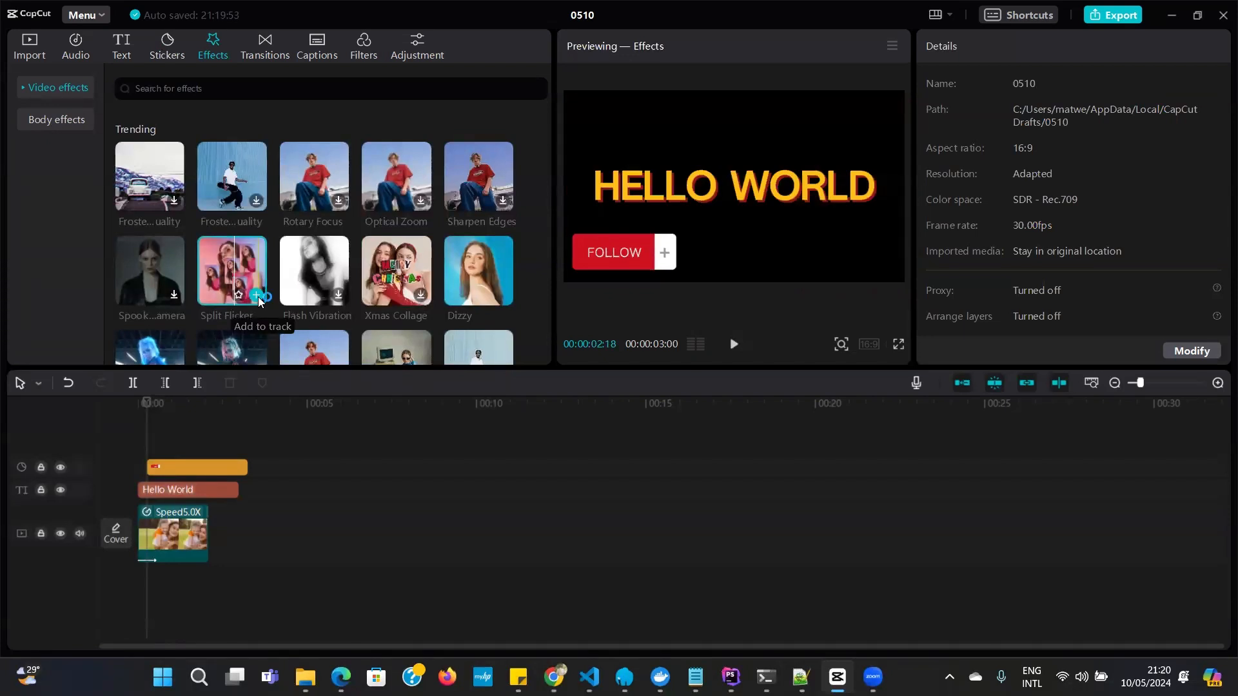
left_click(256, 296)
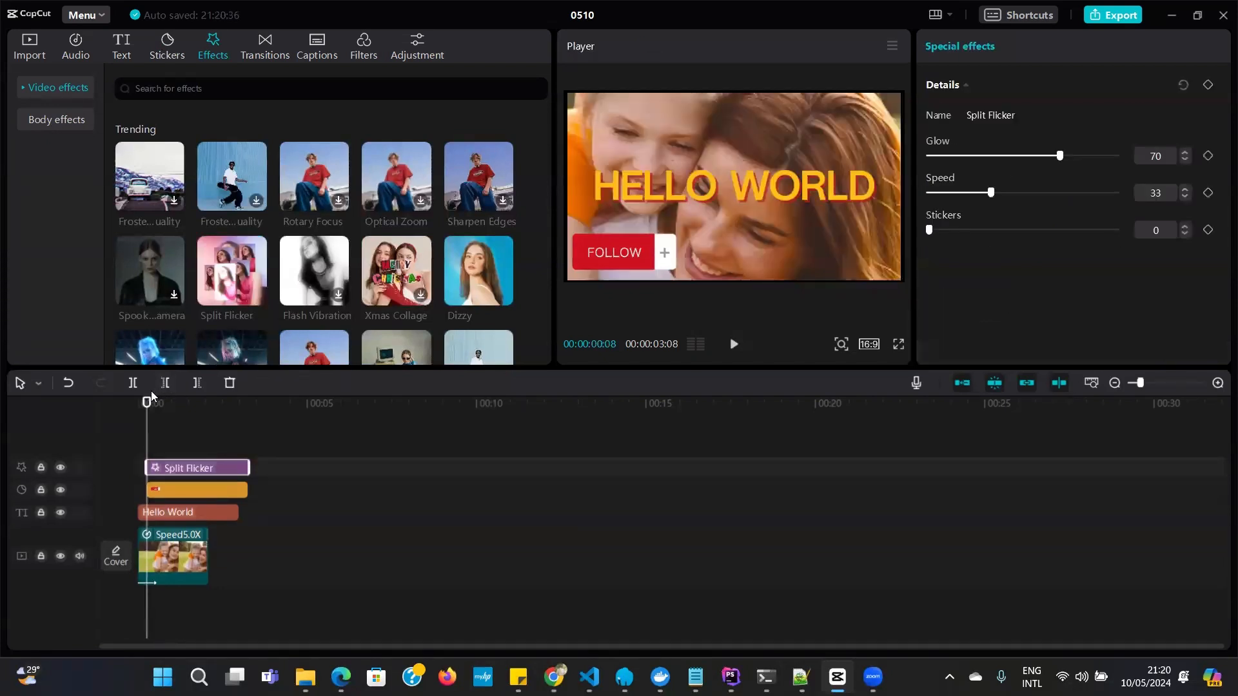
left_click(173, 557)
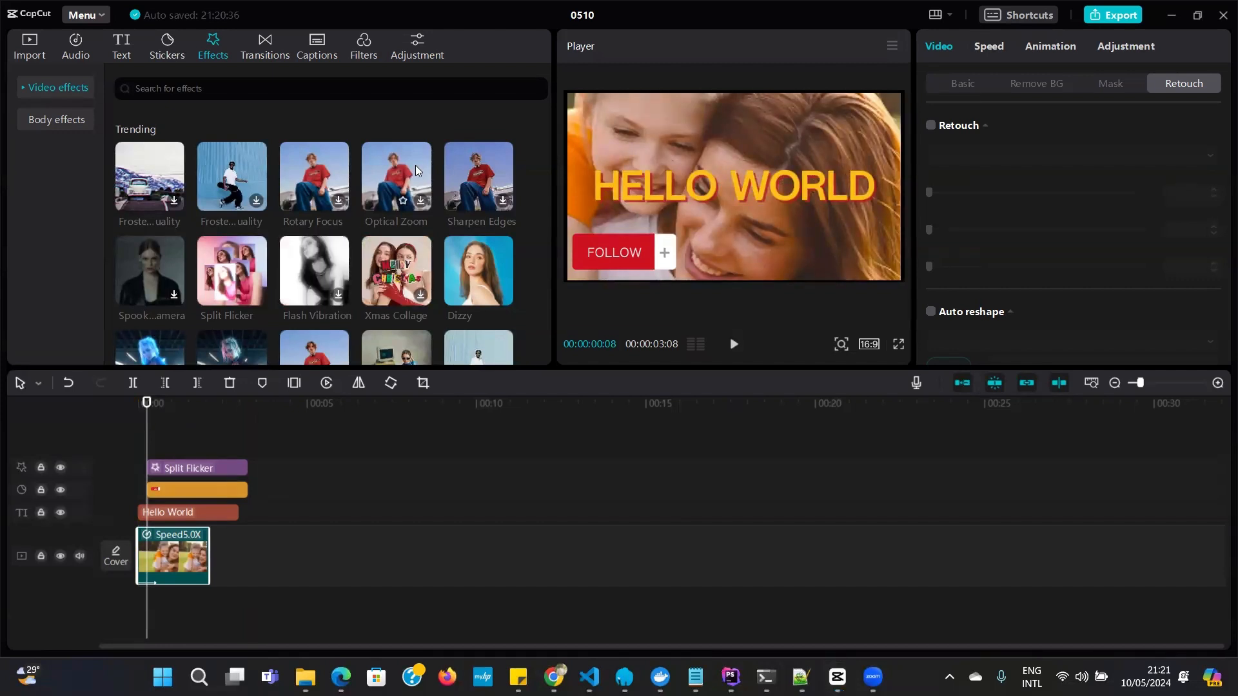
Step: Append the imported clip 1108167_1080p_Walk_Enjoy_1280x720.mp4 directly after the first clip on the main video track
left_click(266, 49)
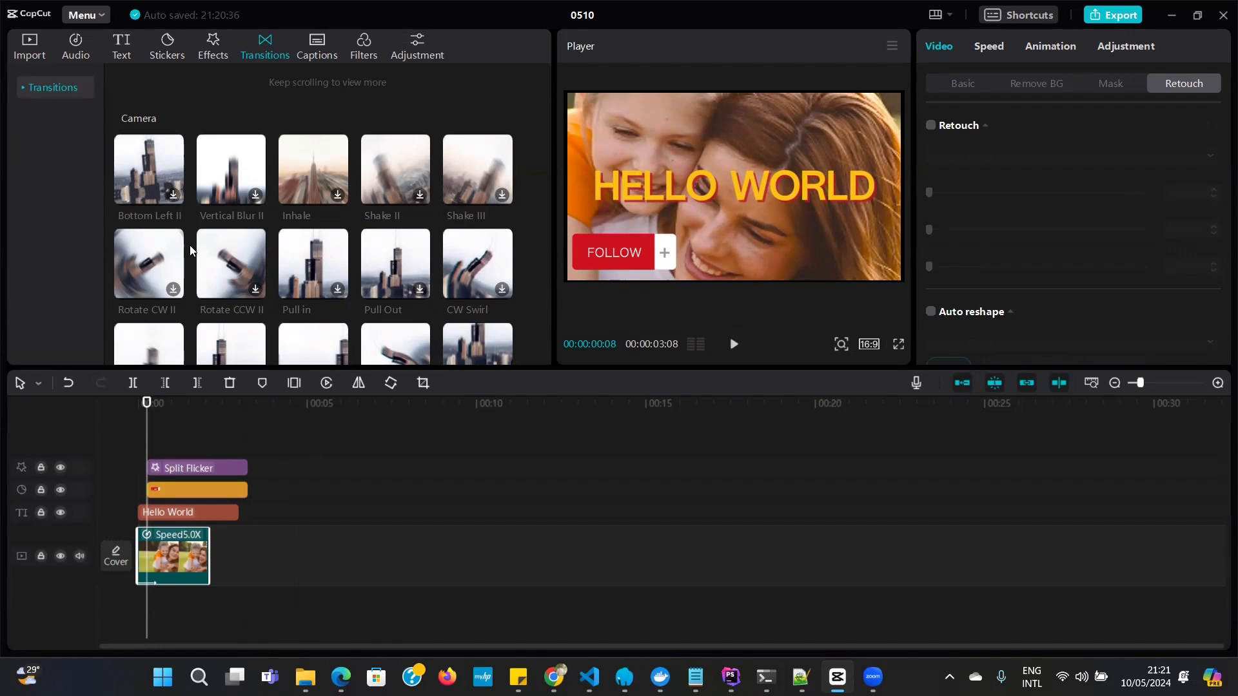
left_click(28, 46)
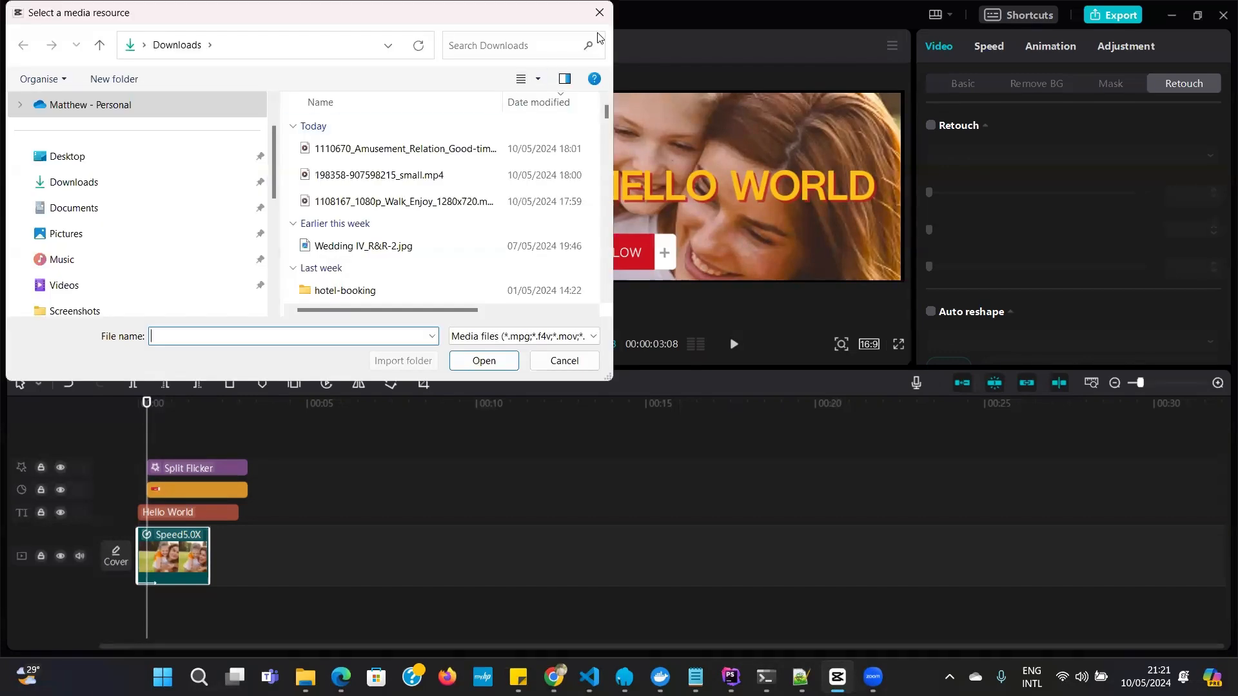
left_click(594, 9)
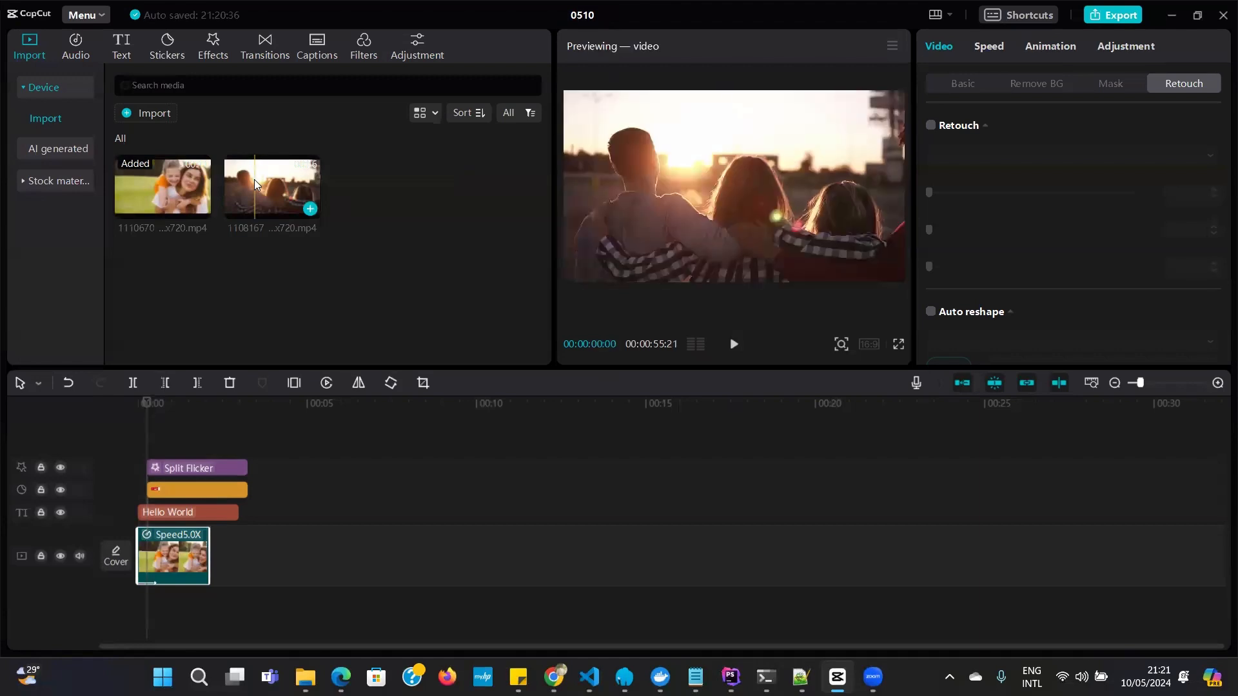
left_click_drag(258, 181, 217, 559)
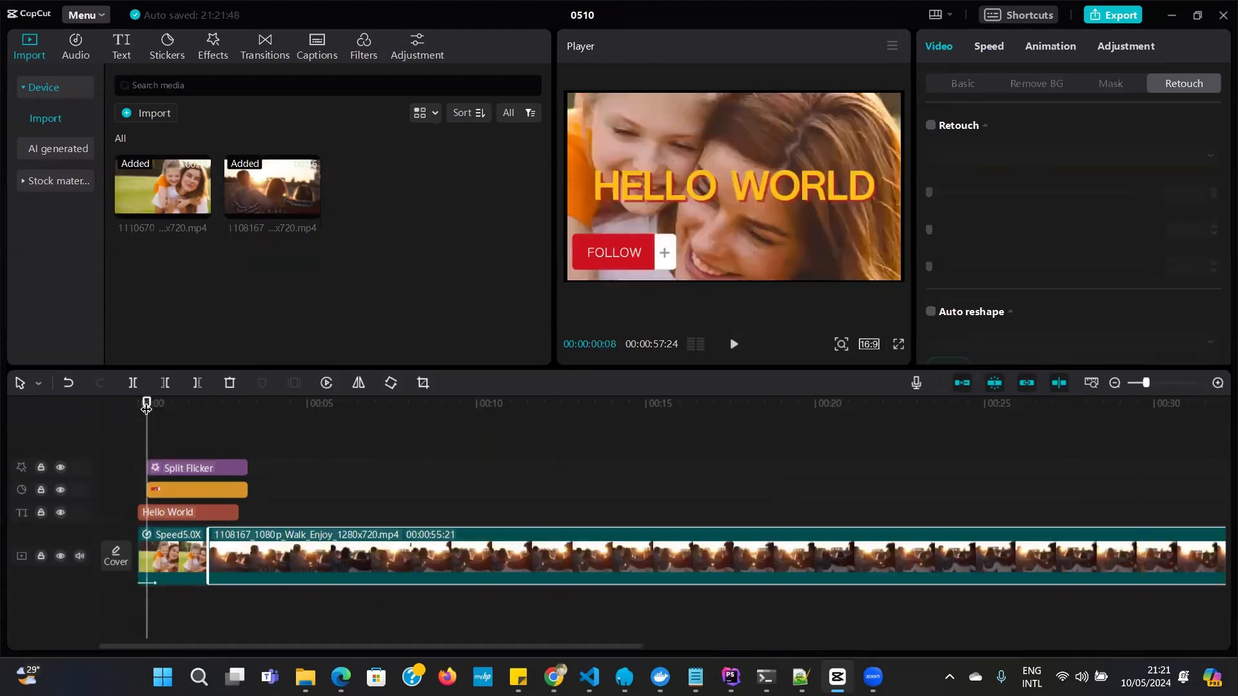
Step: Scrub through and play back the two-clip timeline, and return the playhead to its start
left_click_drag(151, 409, 360, 405)
left_click_drag(245, 424, 147, 437)
left_click(734, 344)
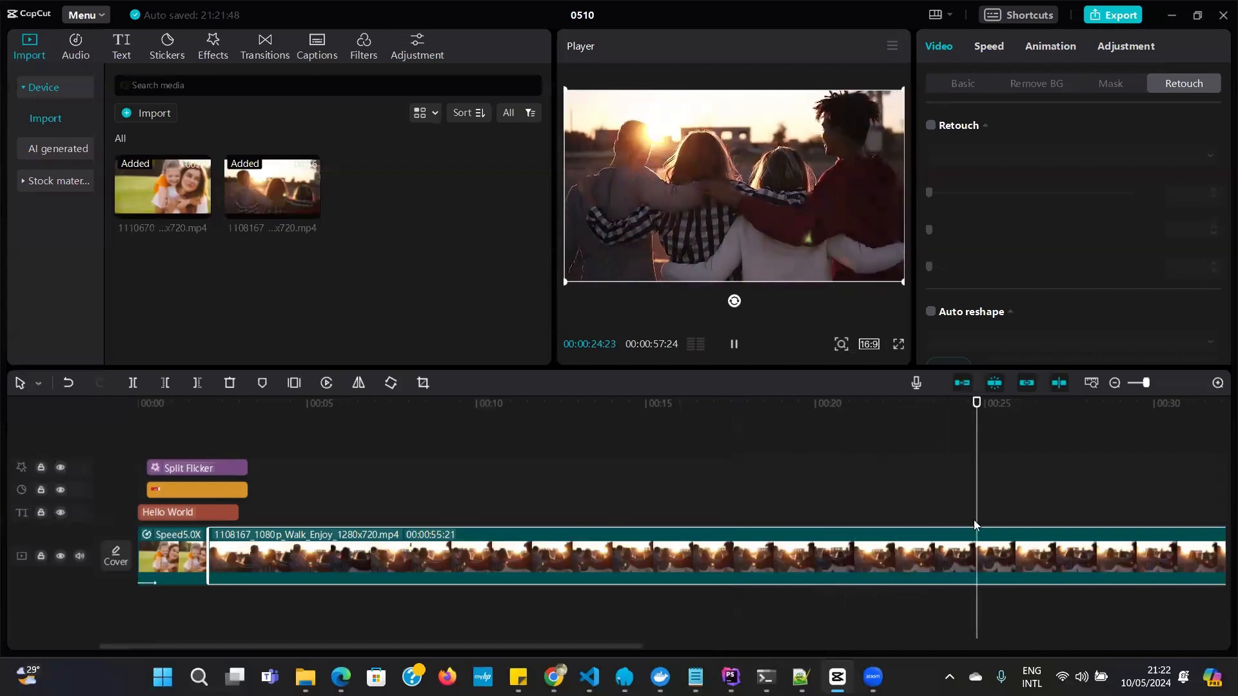
left_click(734, 344)
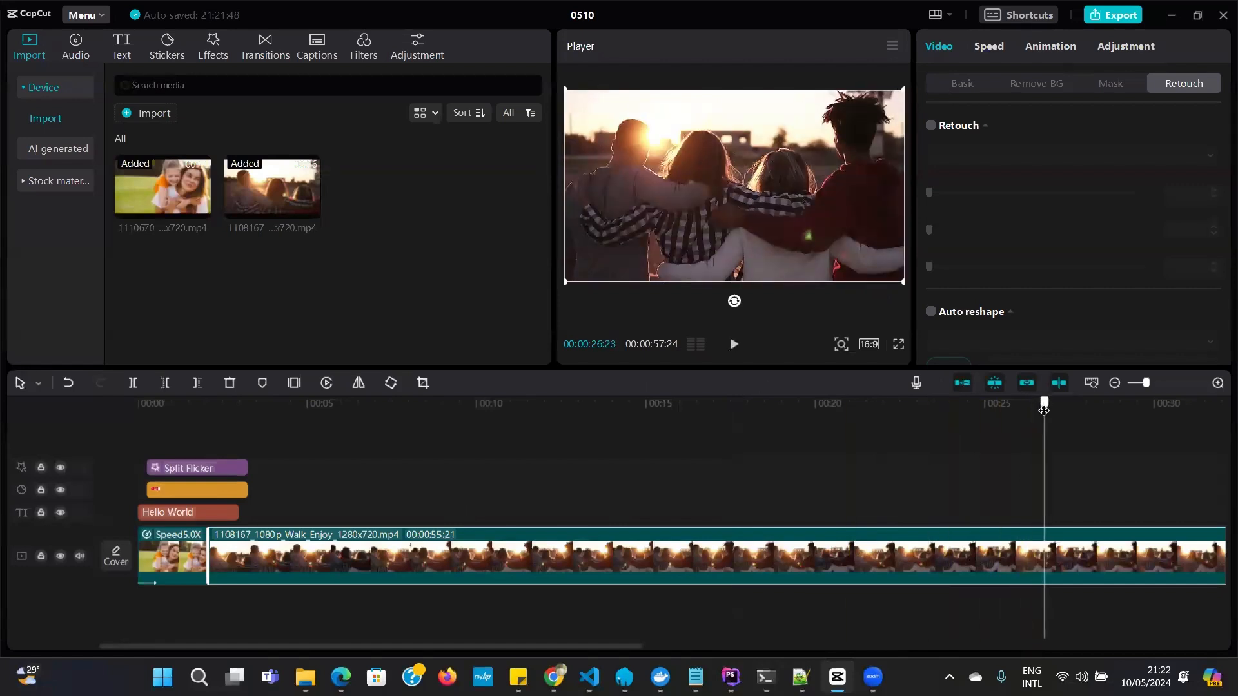
left_click_drag(1044, 410, 139, 524)
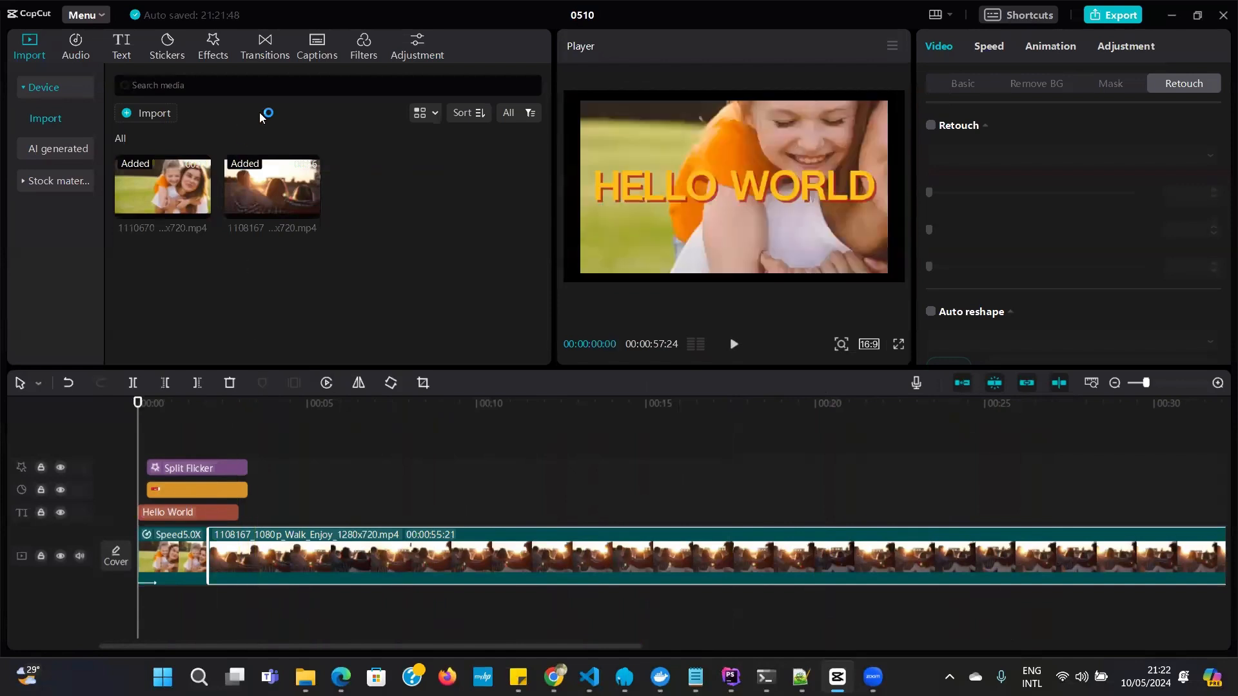
Step: Look at the auto captions, Life filters and custom adjustment options, and select the first clip on the main track
left_click(316, 43)
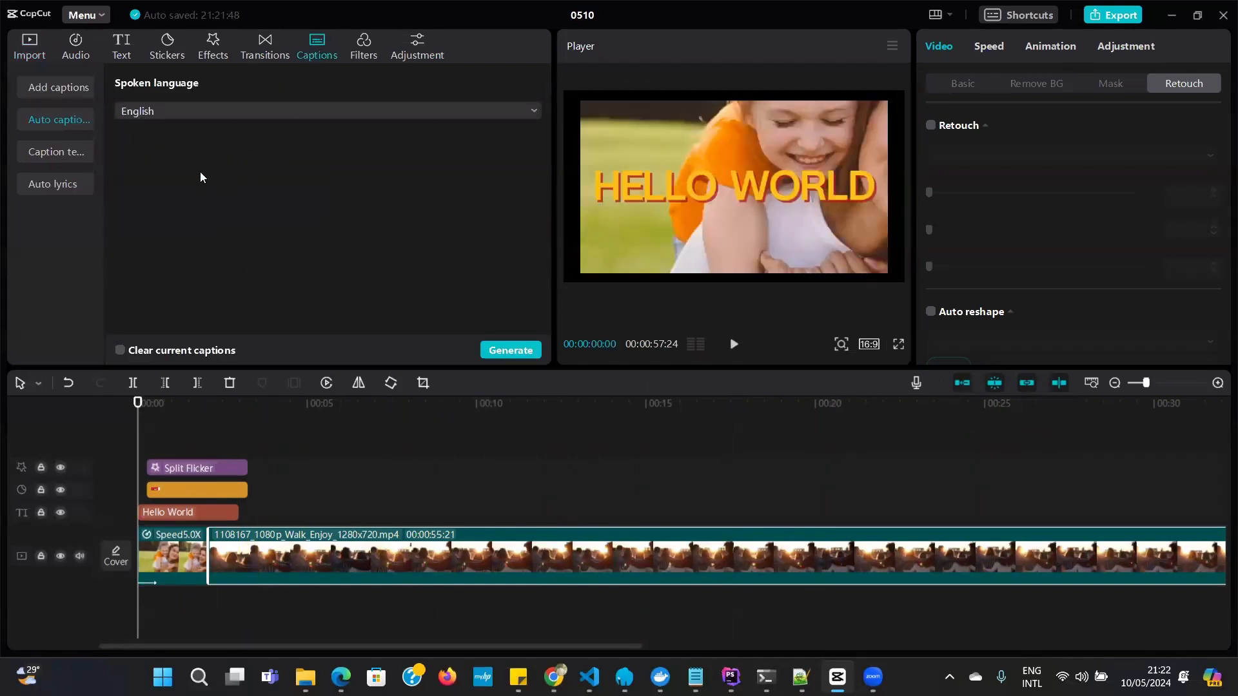
left_click(367, 57)
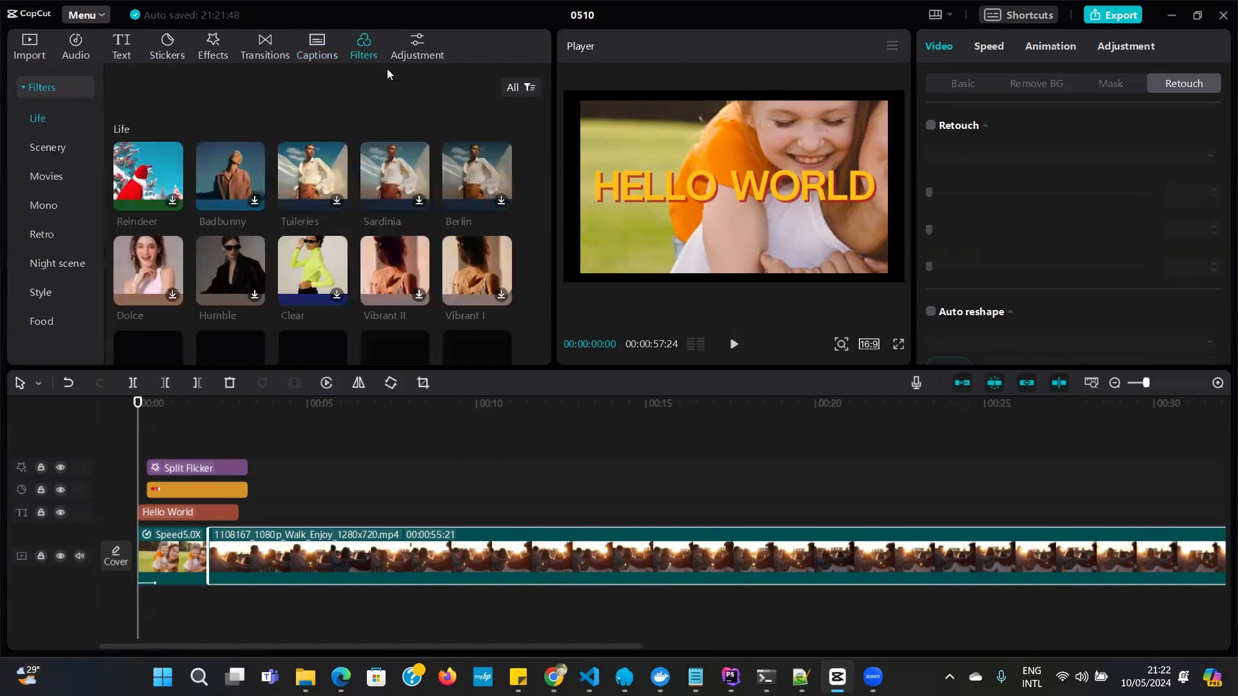
left_click(419, 46)
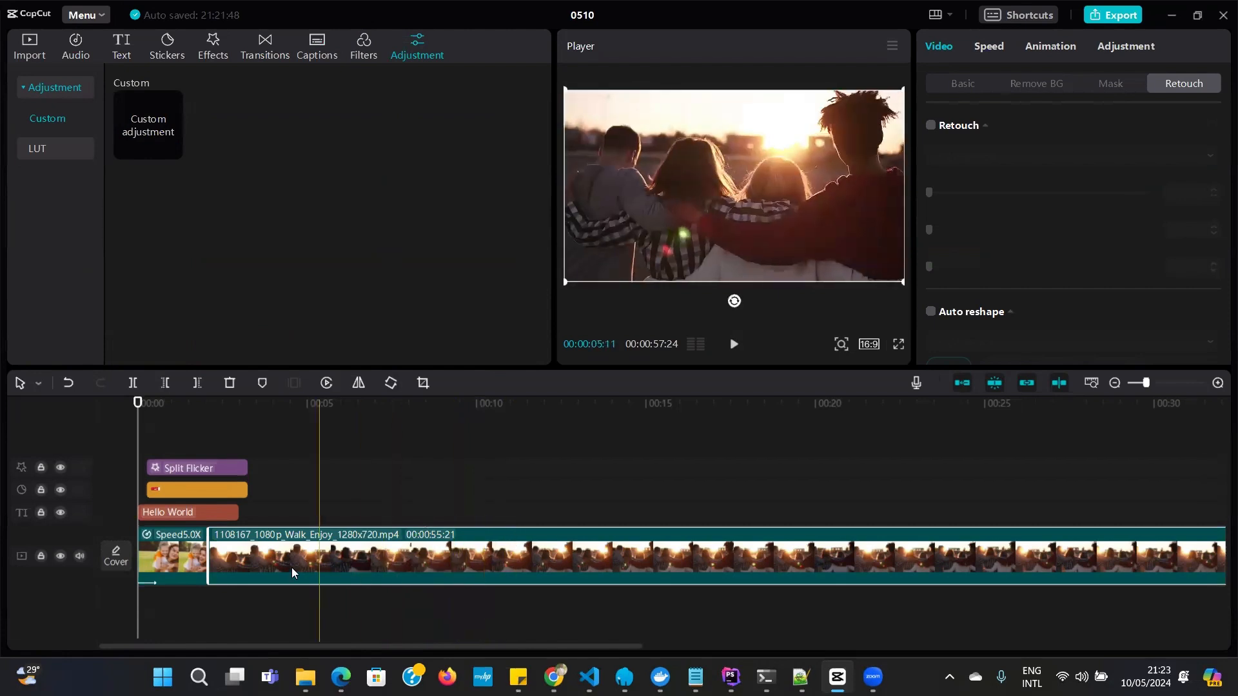
left_click(181, 557)
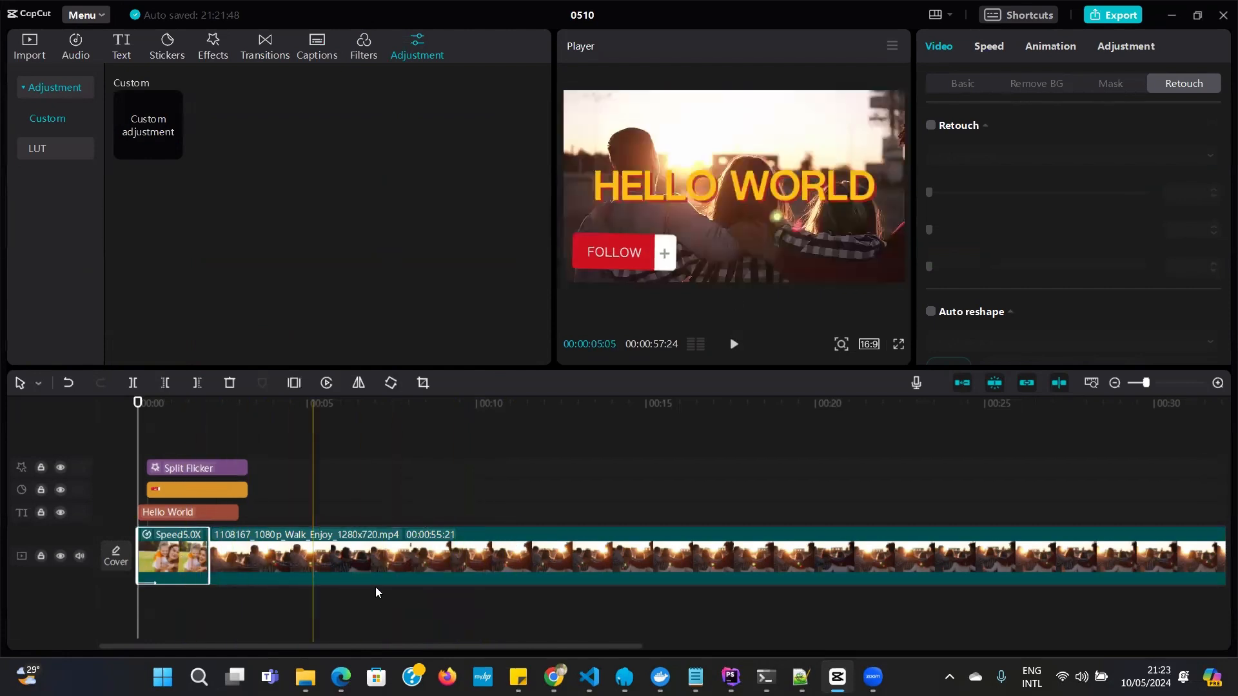
Step: Set the first clip's speed to 10.0x and 72.3x in turn, playing back the timeline after each change
left_click(985, 49)
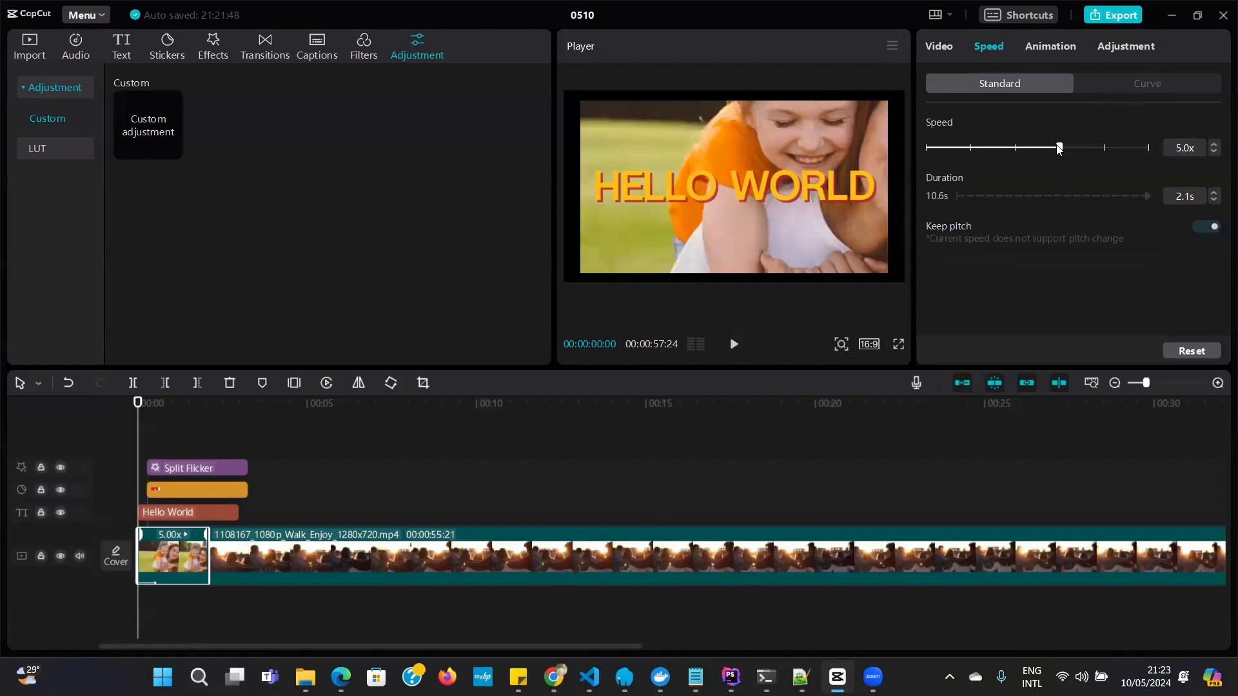
left_click_drag(1063, 147, 1105, 151)
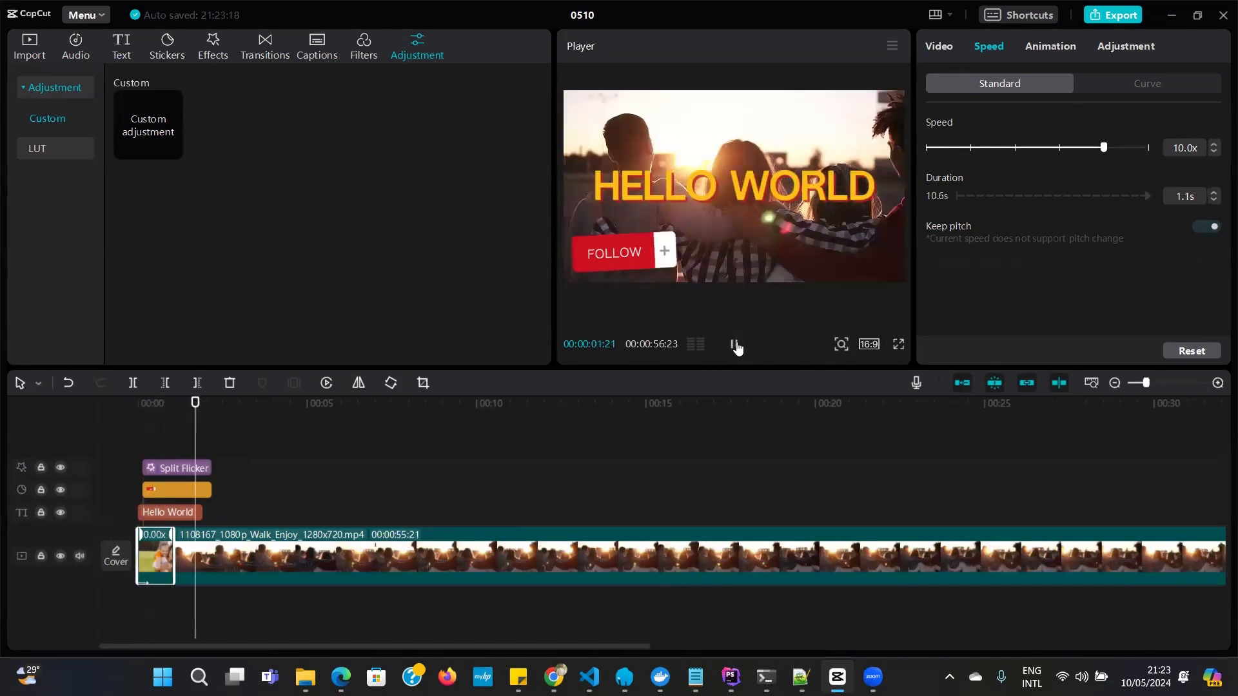
left_click(737, 347)
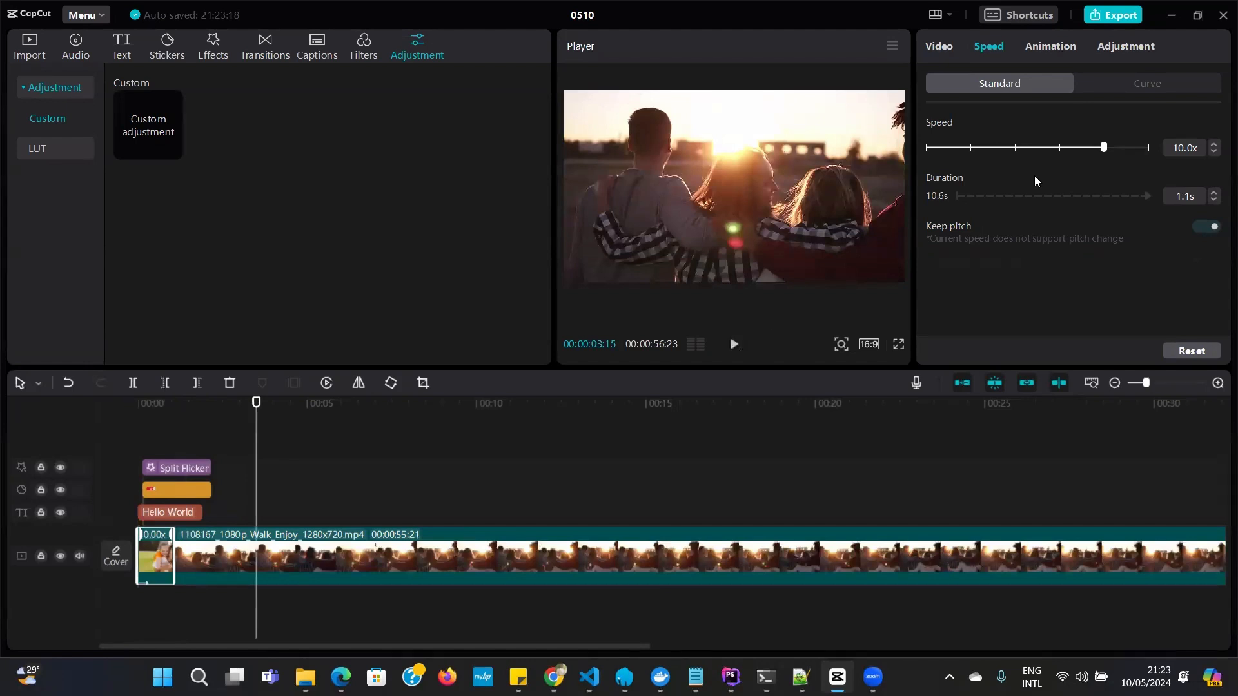
left_click_drag(1108, 148, 1135, 148)
left_click(732, 349)
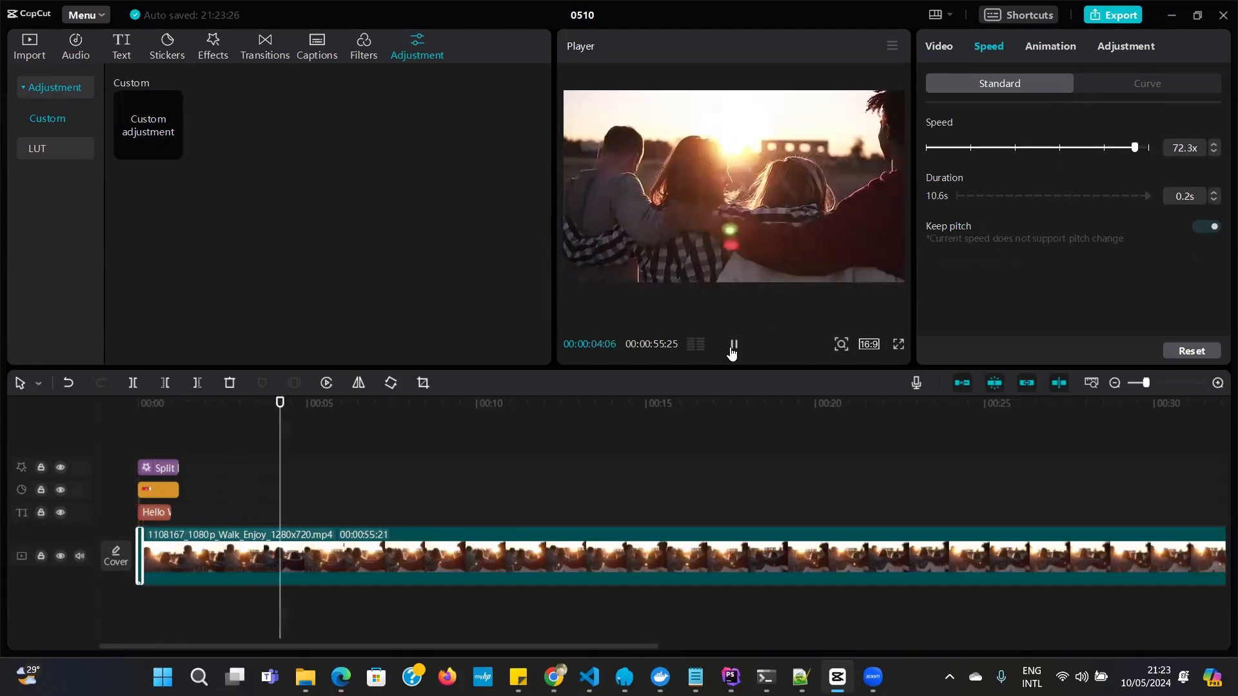
left_click(733, 348)
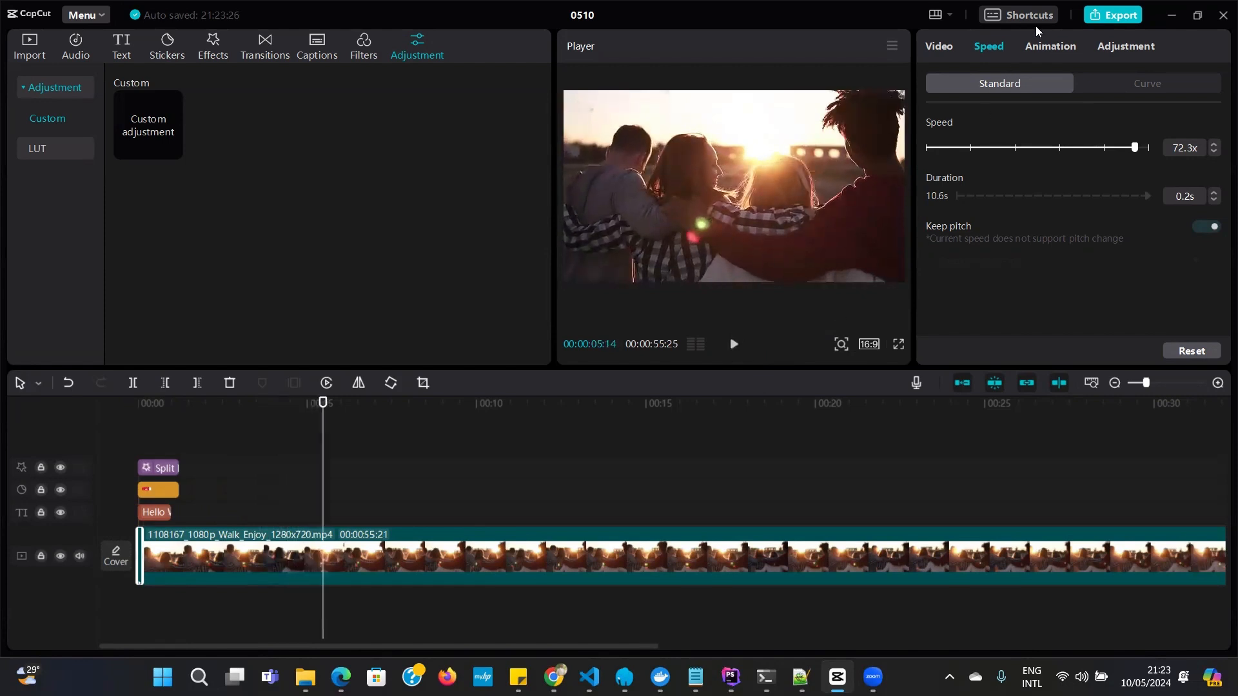
Step: Browse the In animations, apply the Rota...ning animation to the first clip, and play the timeline from its start
left_click(1044, 46)
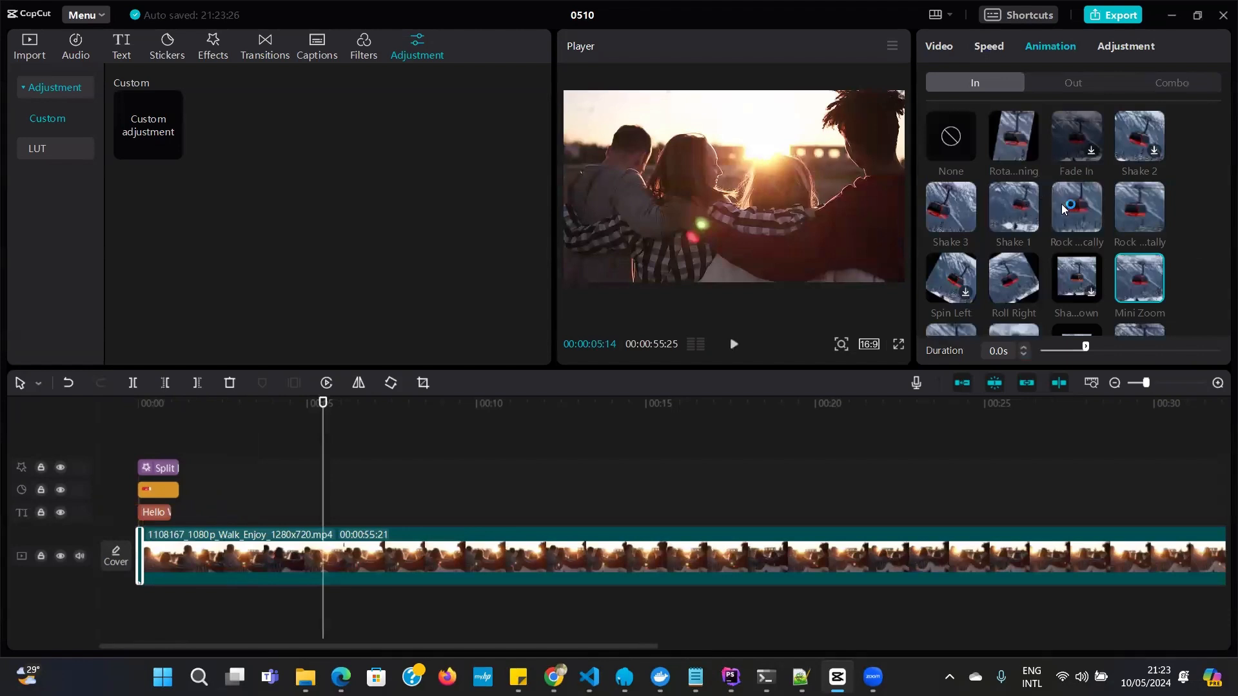
scroll(1065, 296, "down", 5)
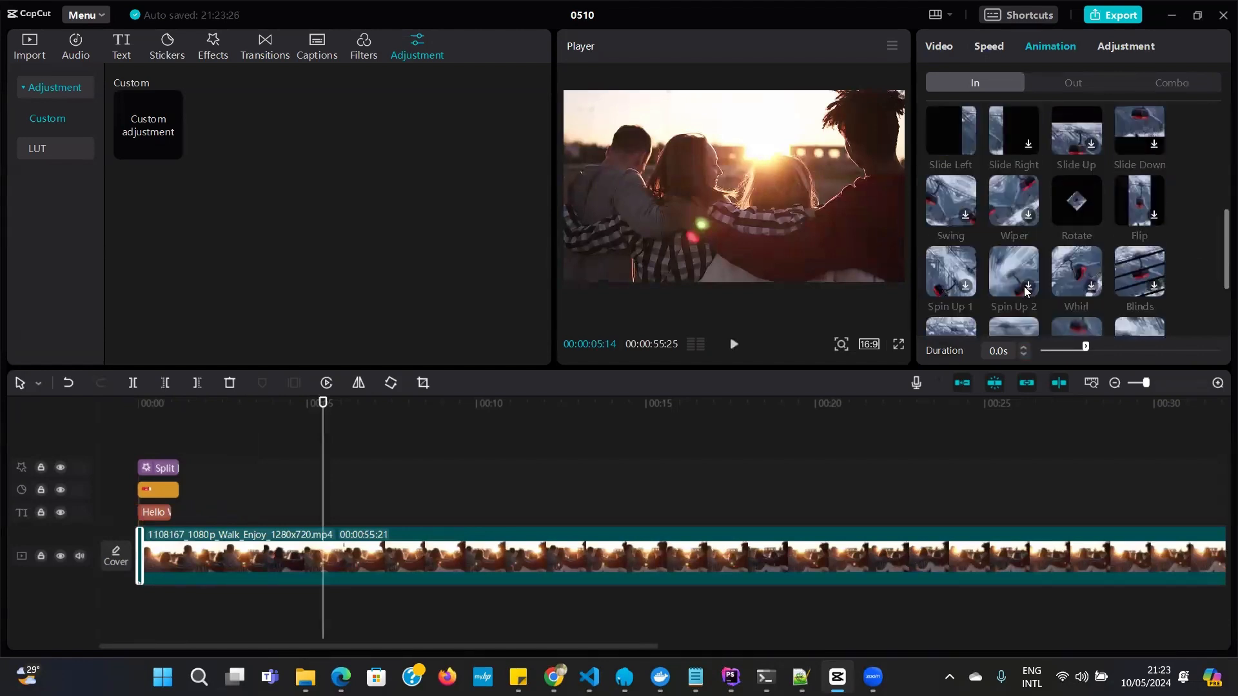
scroll(1028, 284, "down", 3)
scroll(1025, 290, "up", 8)
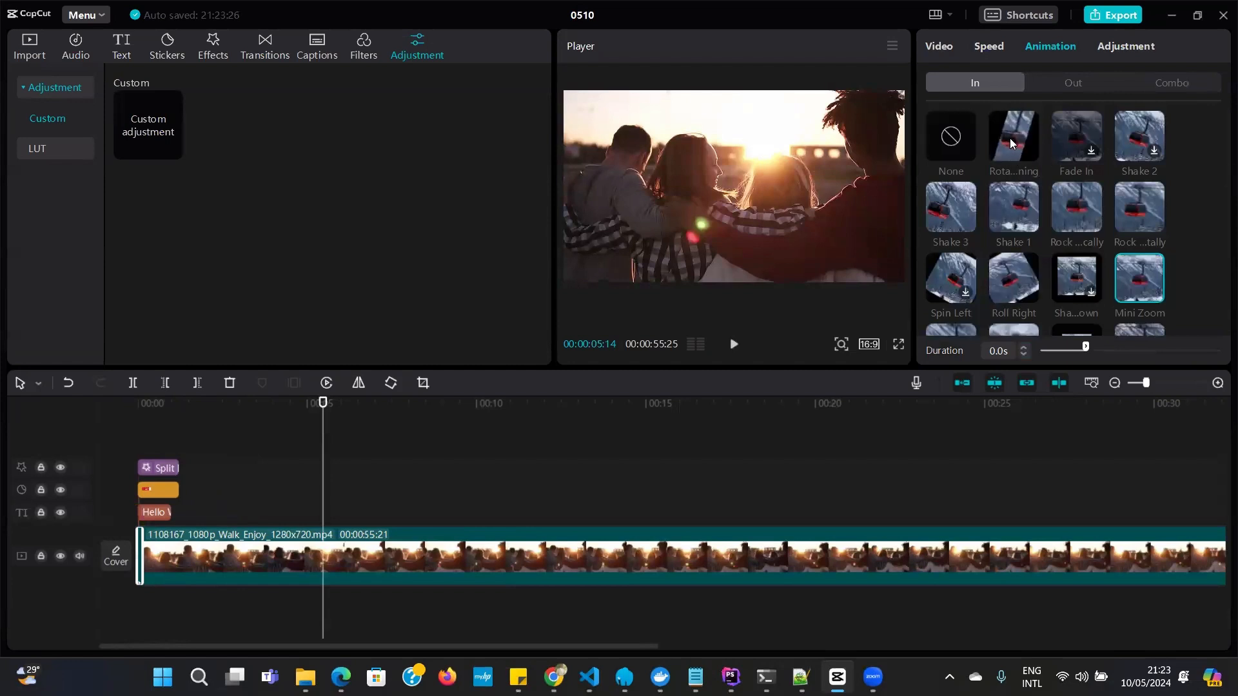
left_click(1010, 138)
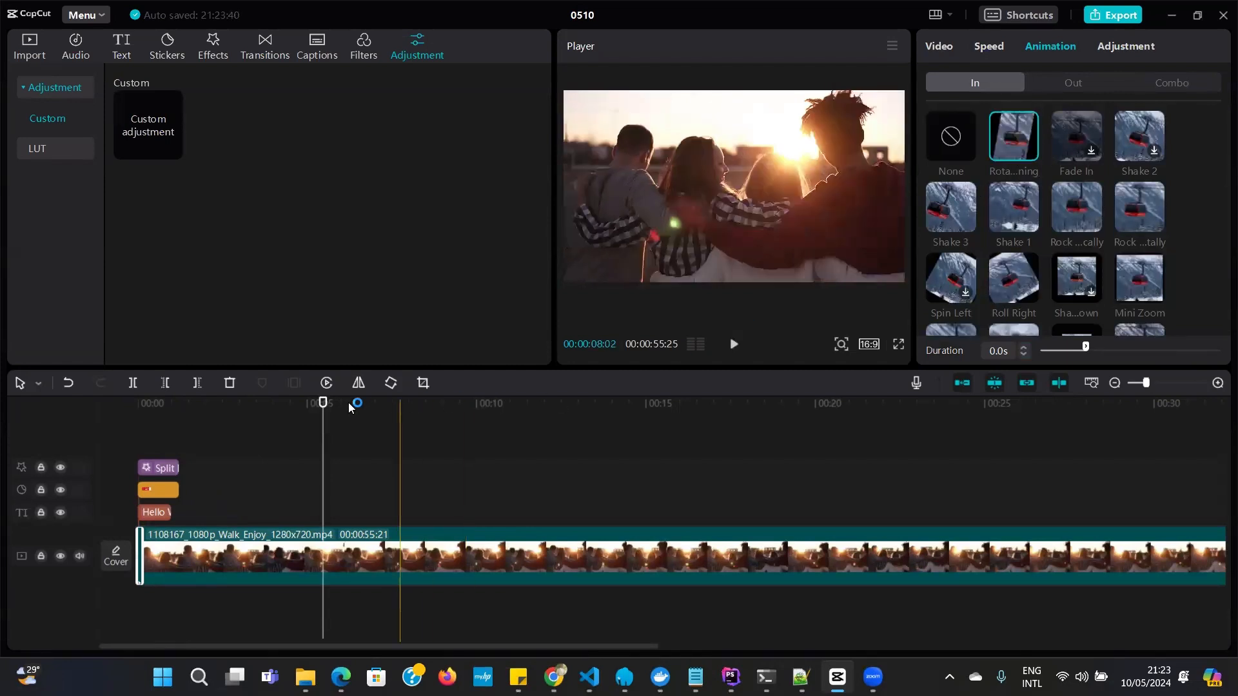
left_click_drag(324, 406, 77, 405)
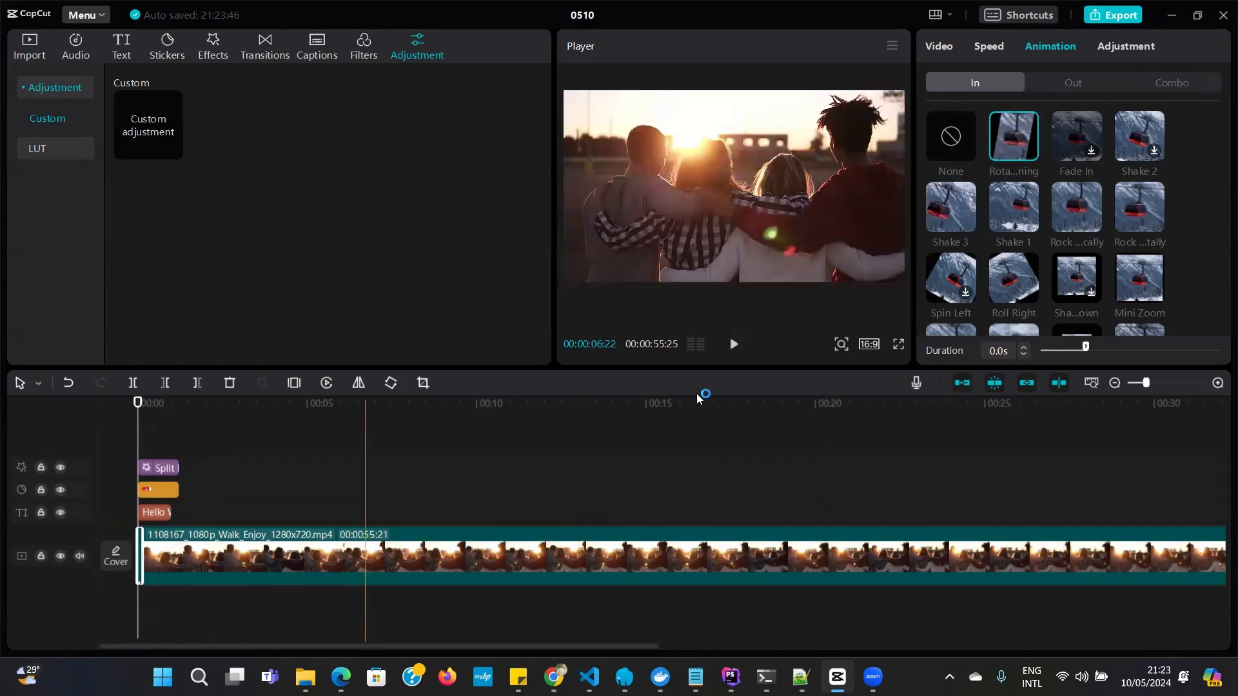
key("space")
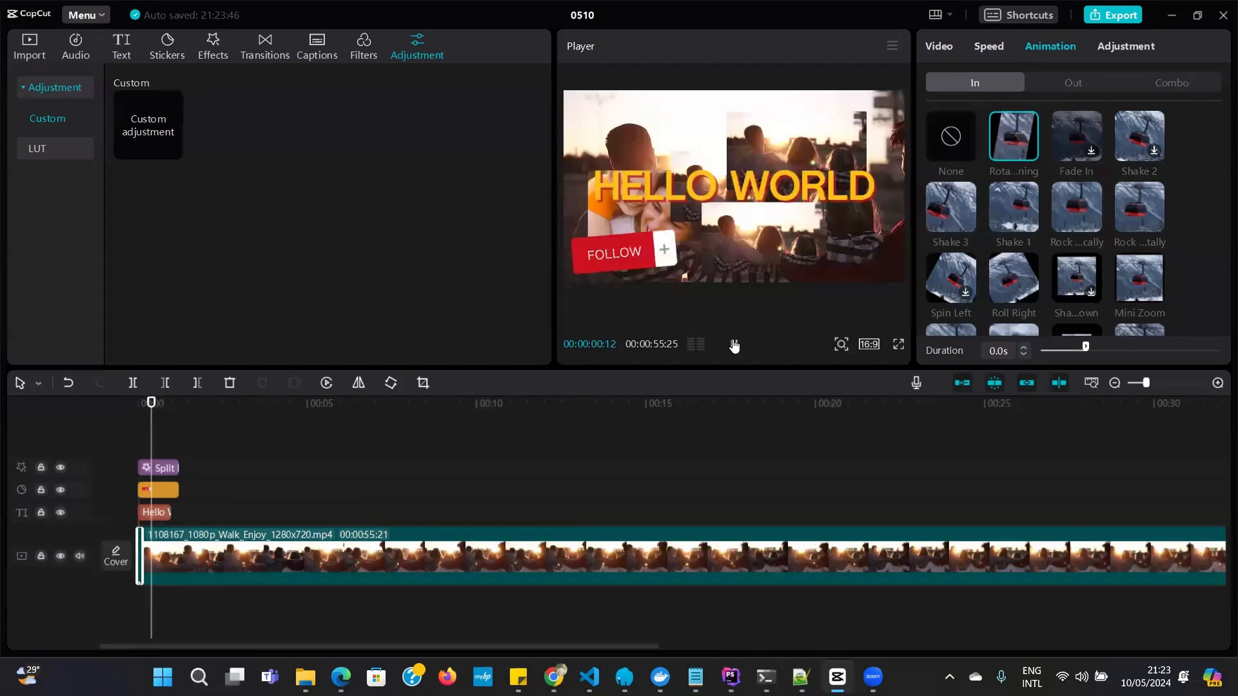
Step: Stop playback and delete both video clips from the timeline, the long second clip and the very short first clip
left_click(319, 559)
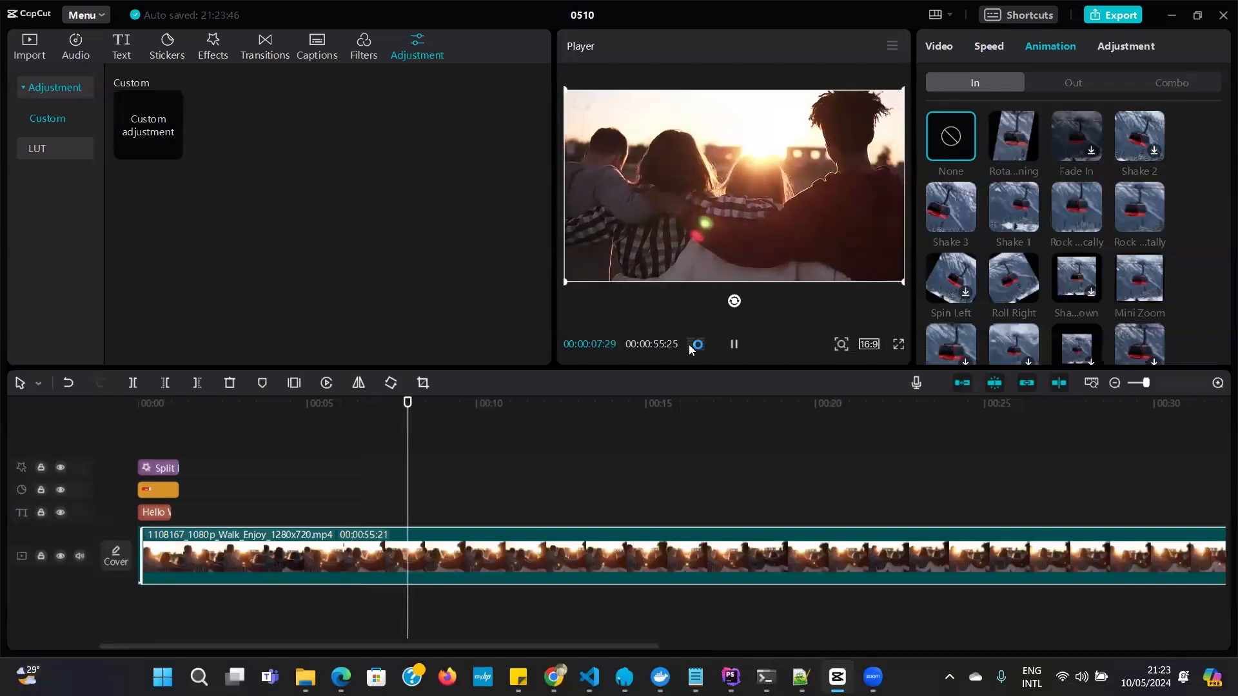
left_click(733, 345)
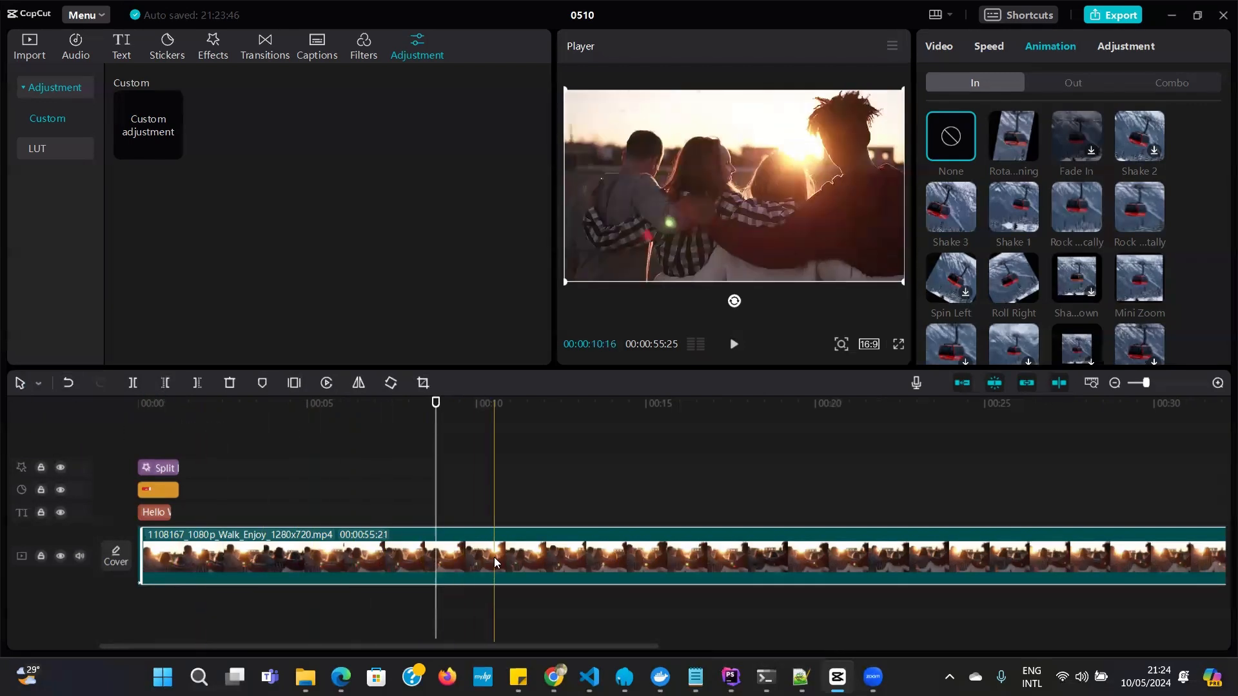
left_click(231, 384)
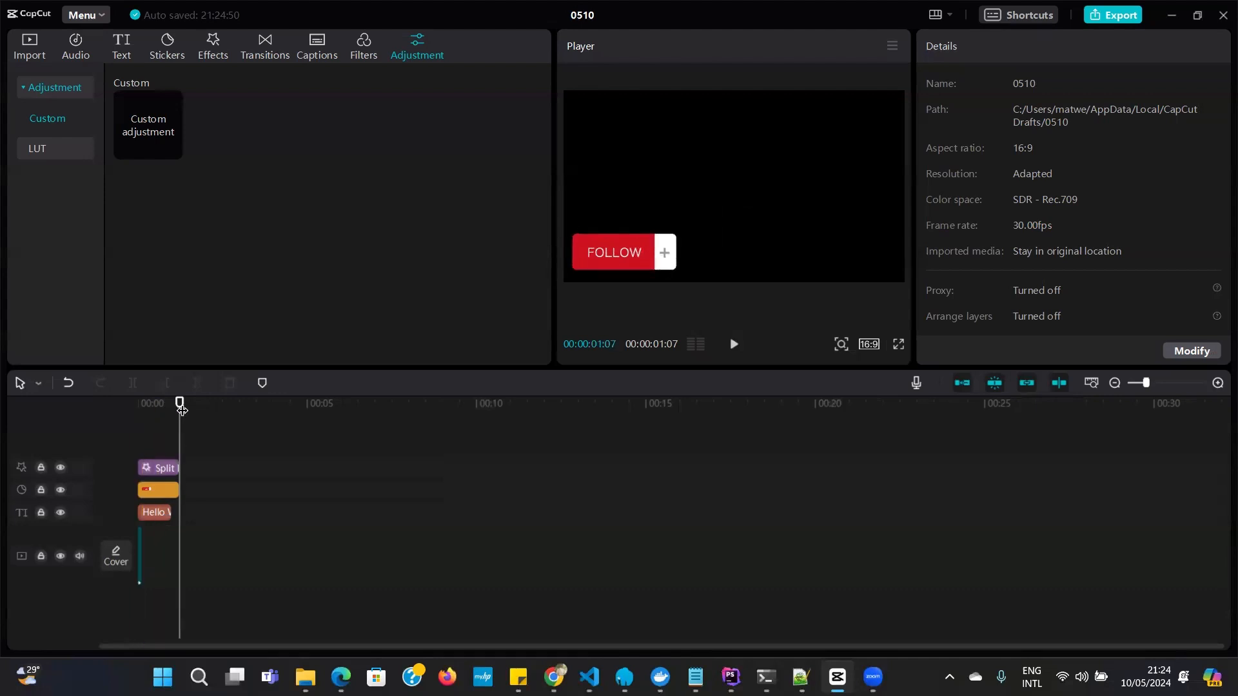
left_click_drag(182, 405, 131, 419)
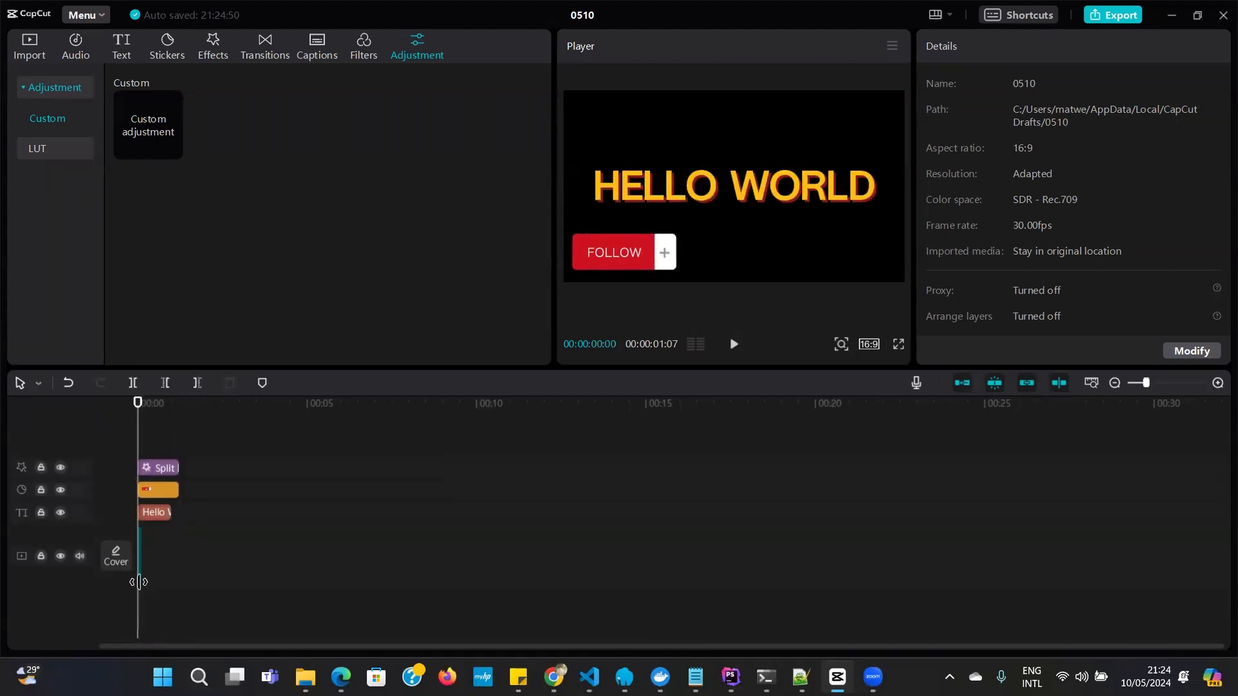
mouse_move(140, 585)
left_mouse_down()
mouse_move(237, 584)
mouse_move(231, 534)
mouse_move(123, 548)
left_mouse_up()
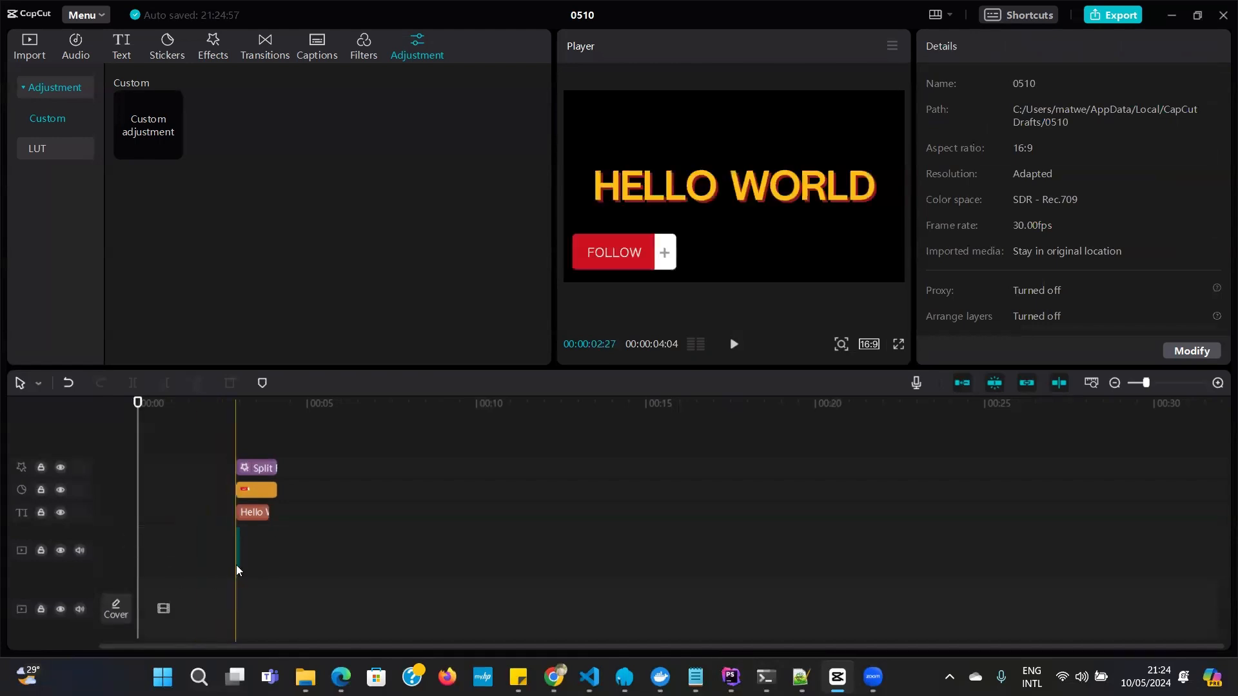
left_click_drag(221, 414, 151, 412)
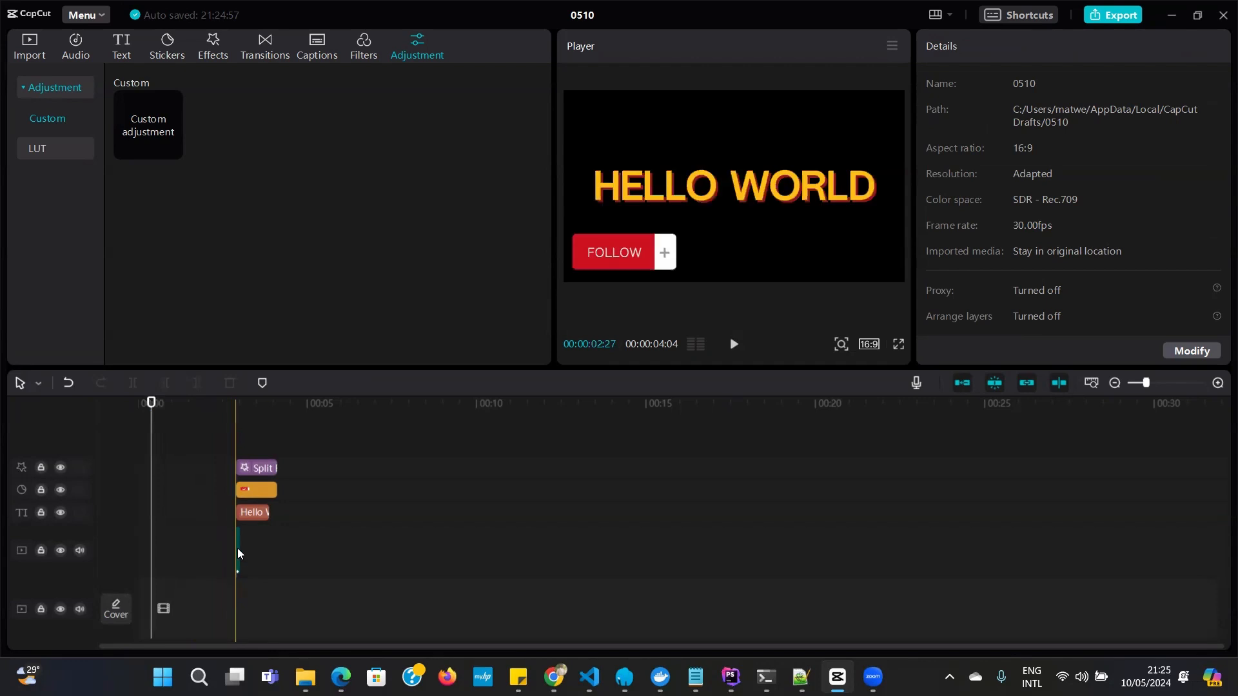
left_click(238, 549)
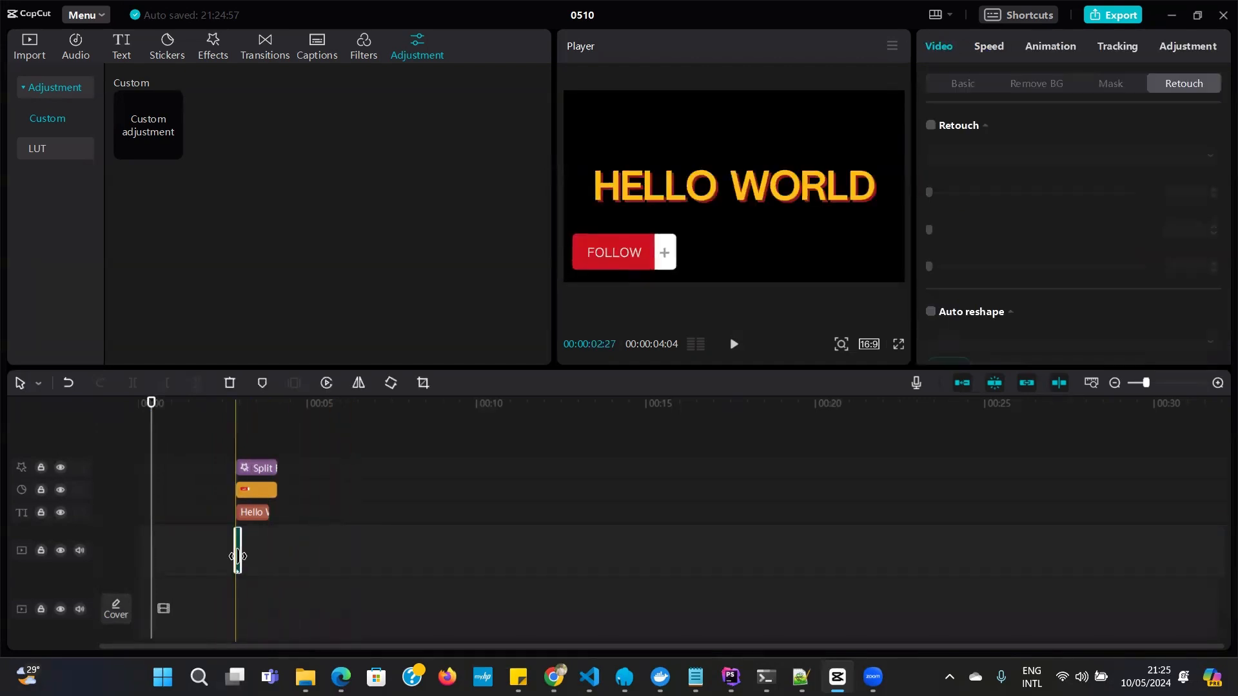
left_click_drag(240, 556, 342, 563)
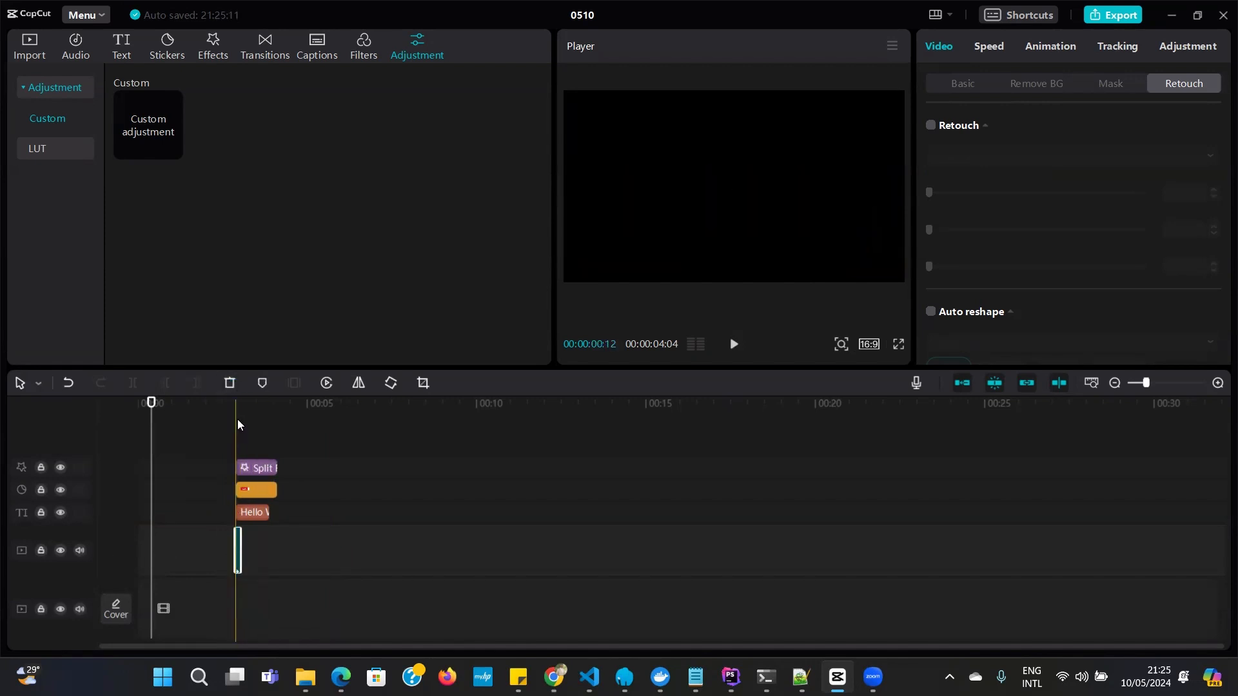
left_click(229, 383)
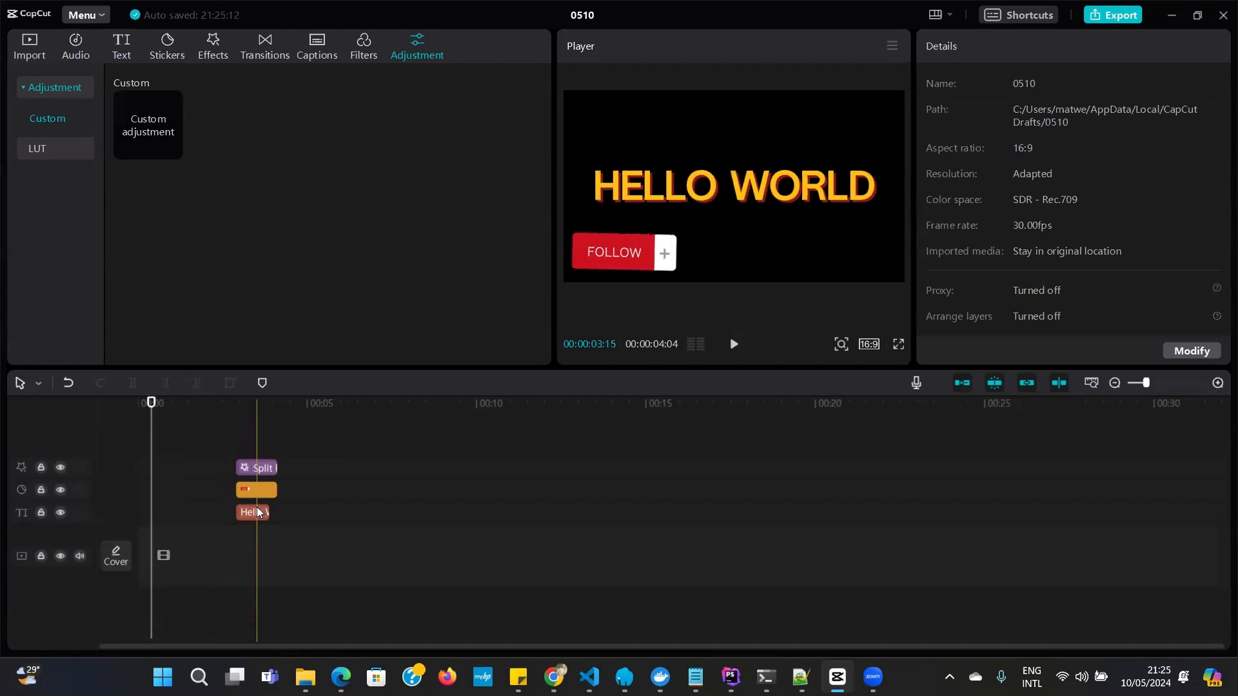
Step: Delete the Hello World text, the Follow sticker and the Split Flicker effect to empty the timeline
left_click(256, 506)
left_click(231, 383)
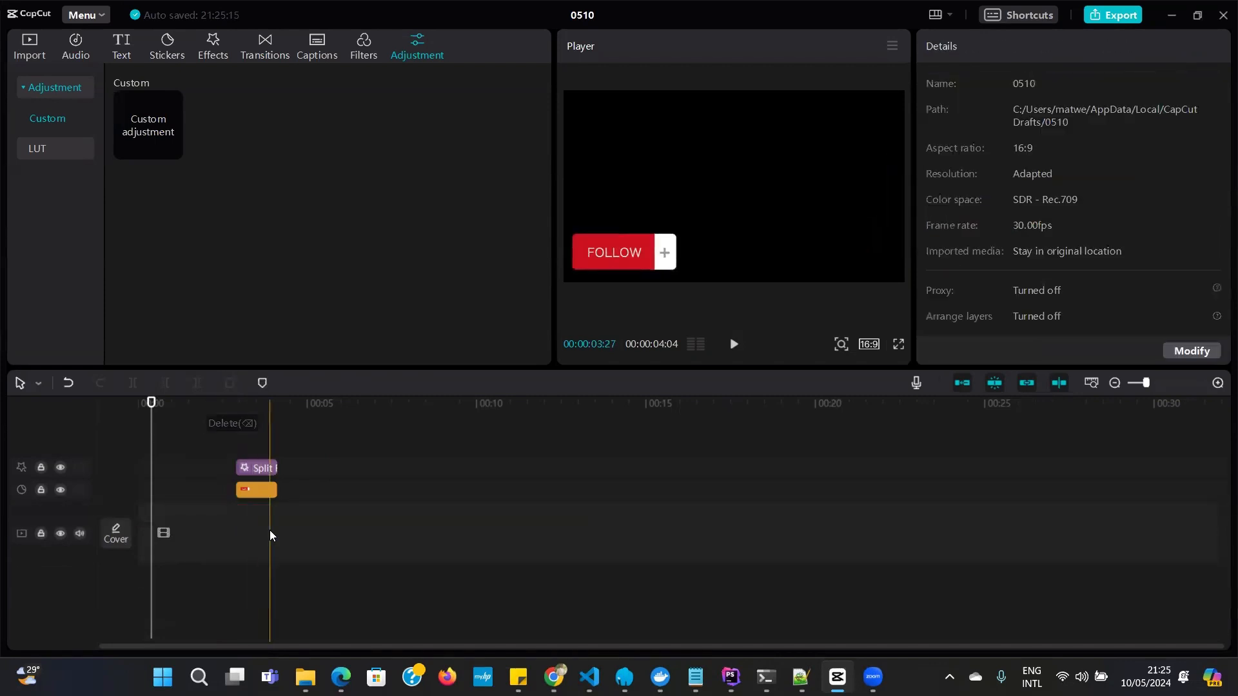
left_click(255, 492)
left_click(230, 384)
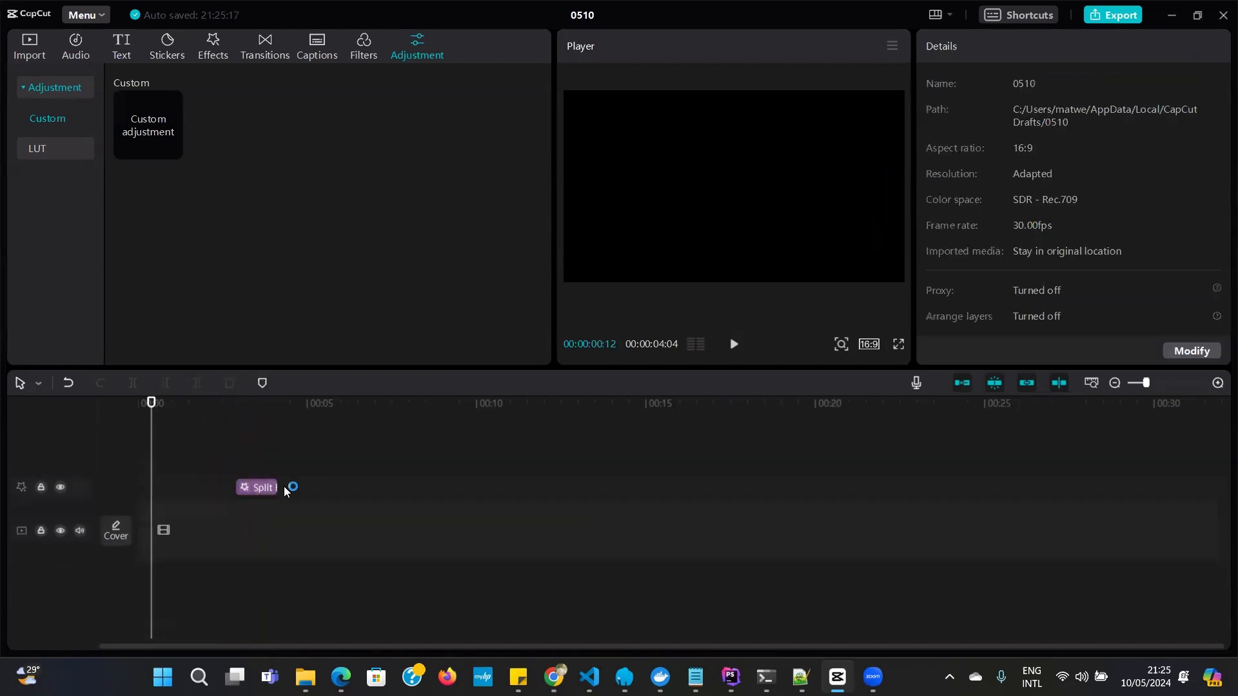
left_click(248, 488)
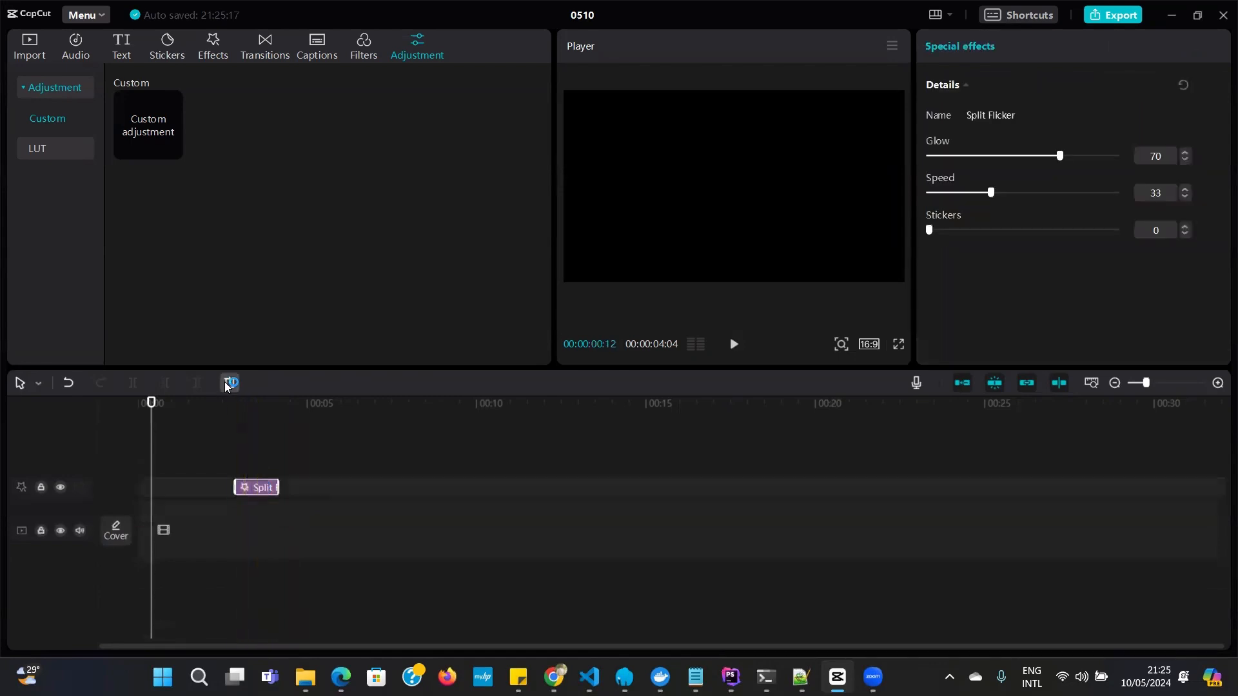
left_click(224, 383)
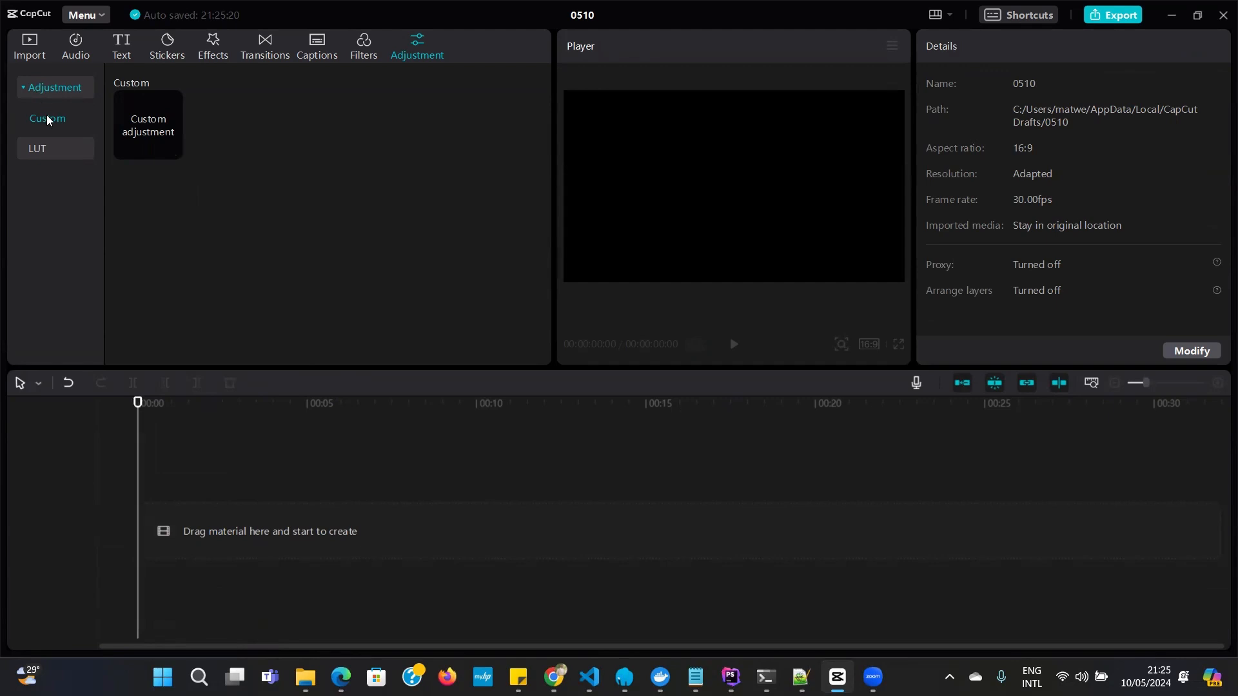
Step: Place the imported clip 1110670_Amusement_Relation_Good-time_1280x720.mp4 at the start of the empty main track
left_click(27, 55)
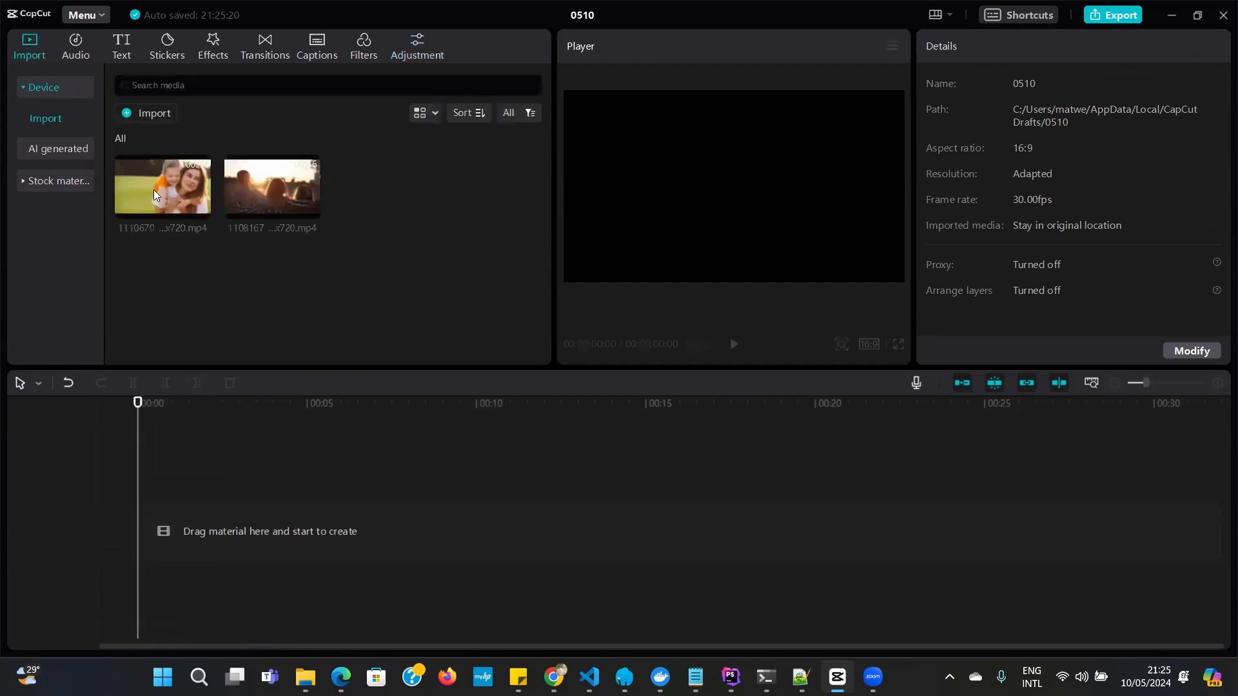
left_click_drag(174, 189, 140, 534)
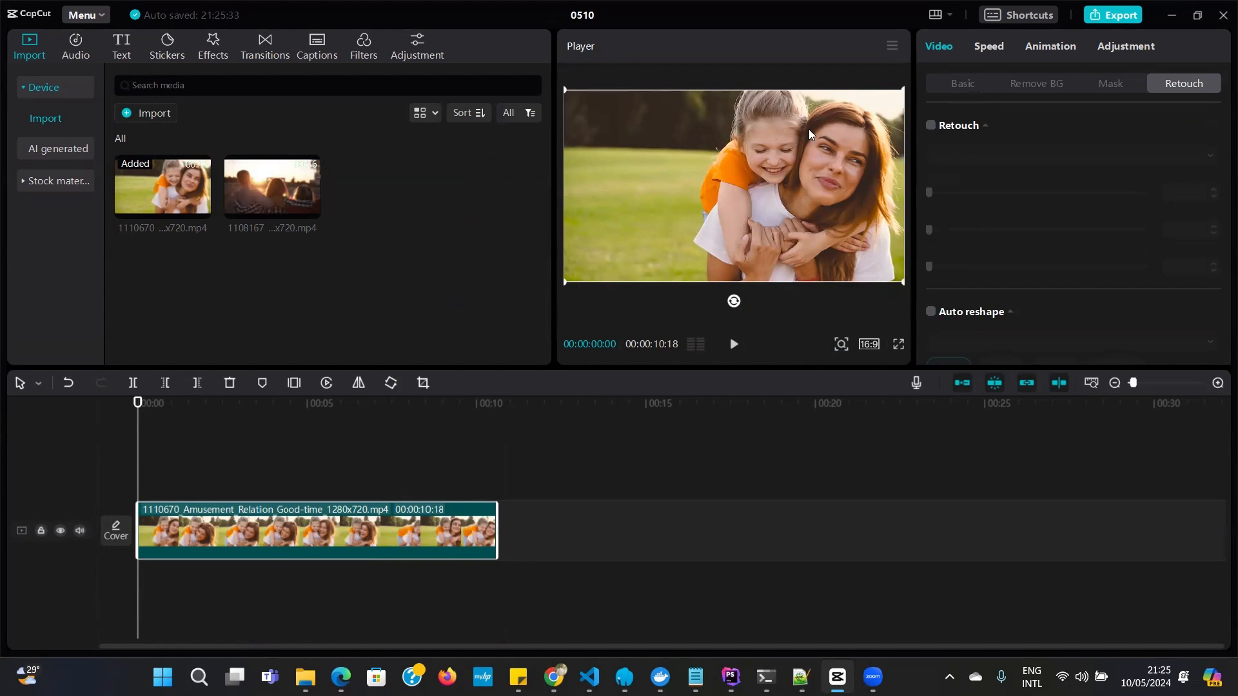
Step: Set the project's aspect ratio to 9:16, and enlarge and reposition the clip so it fills the vertical frame around the faces
left_click(869, 344)
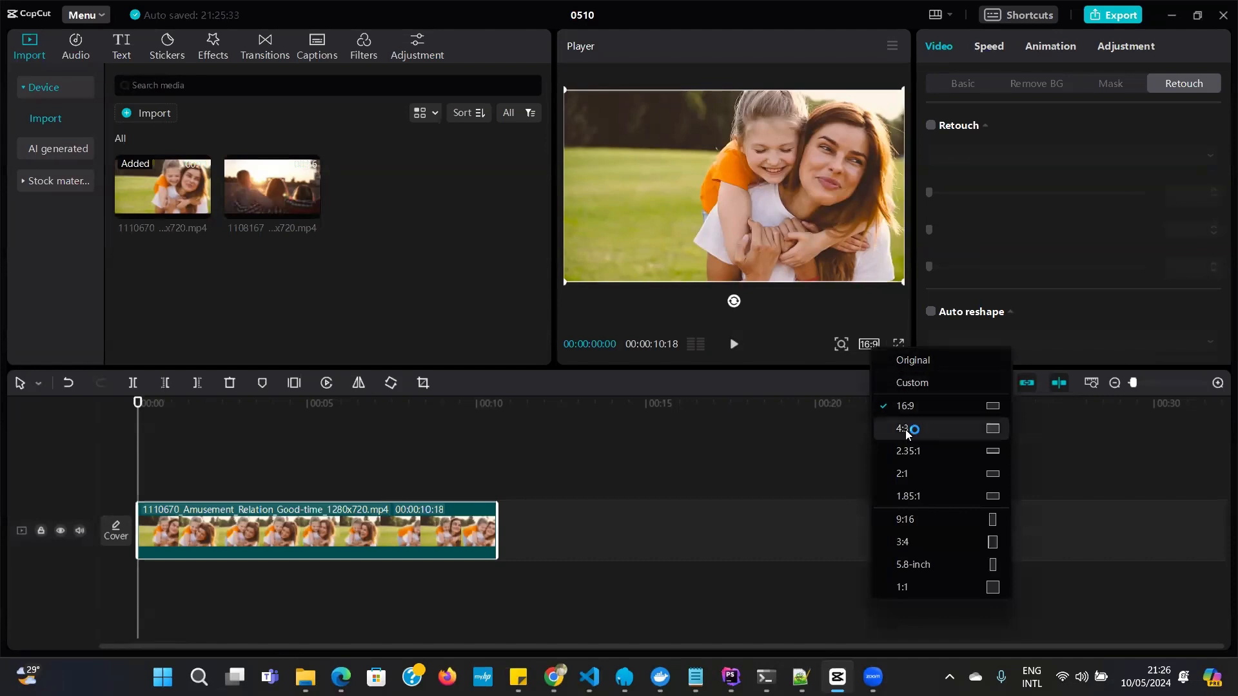
left_click(905, 520)
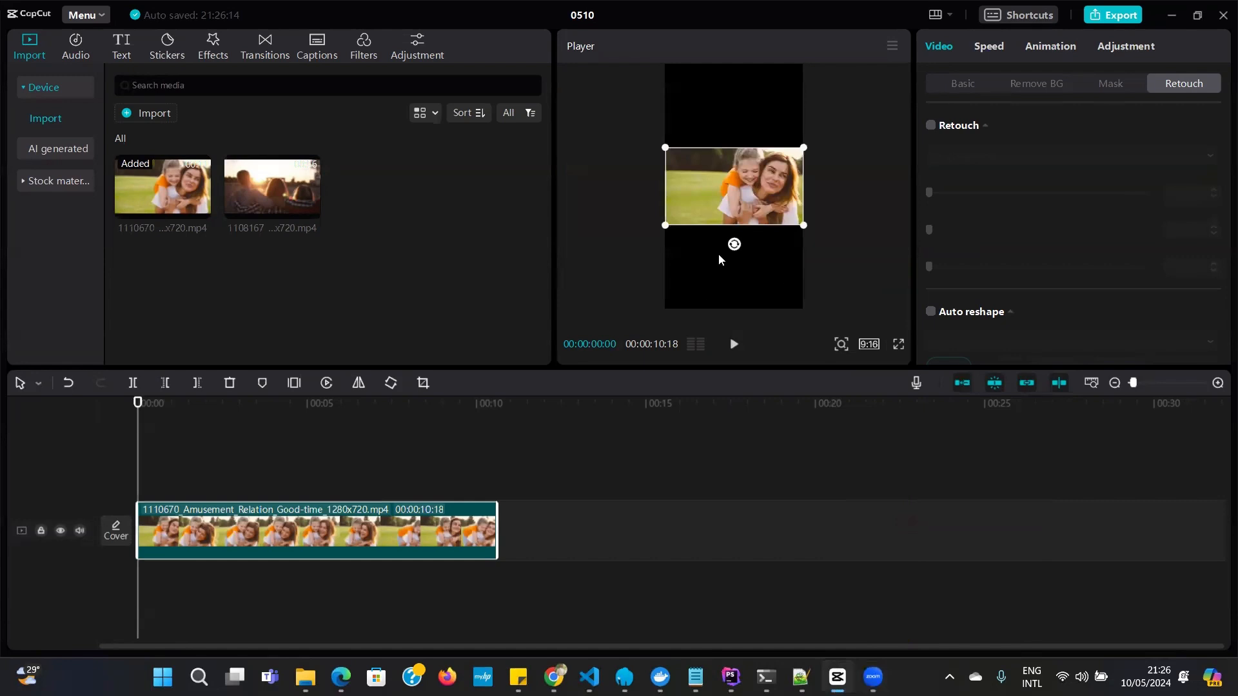
left_click_drag(665, 225, 605, 584)
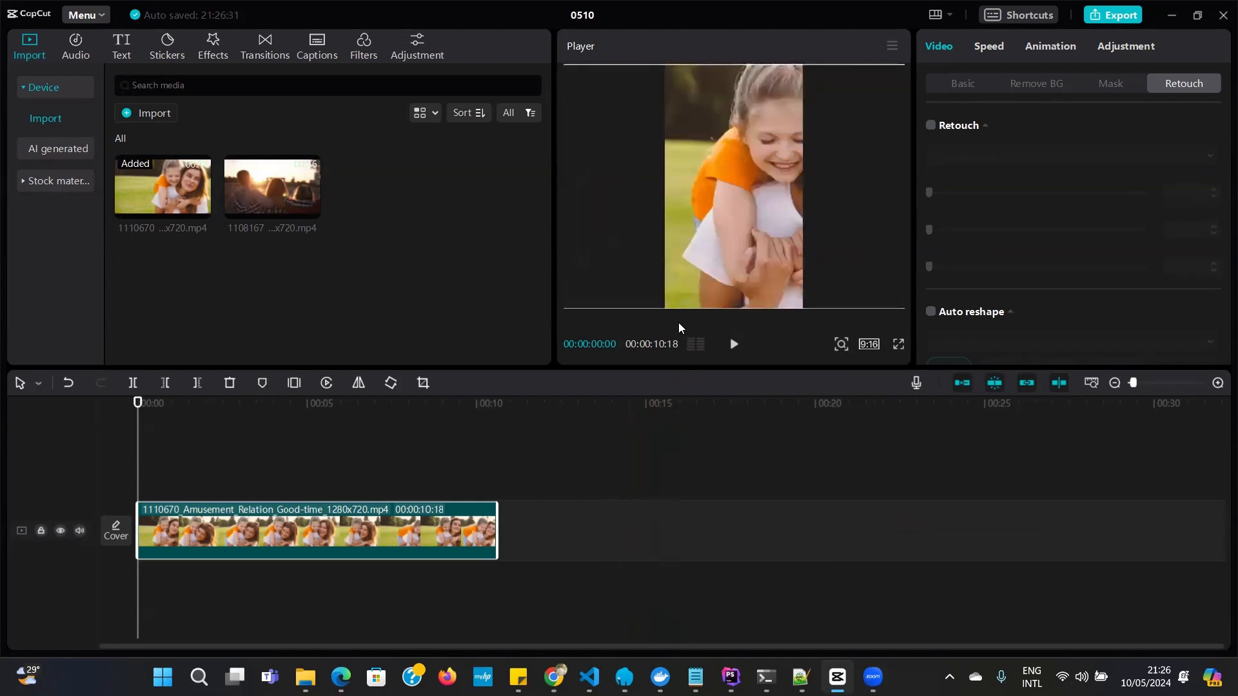
left_click_drag(762, 200, 723, 205)
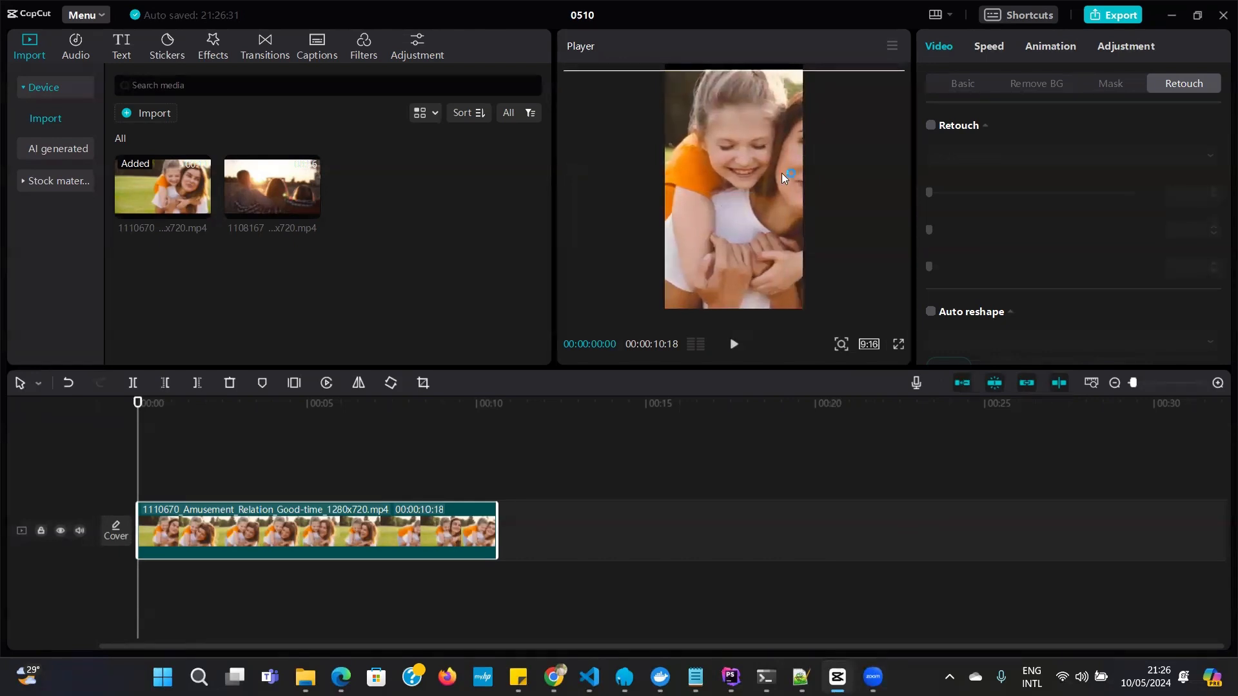
left_click_drag(769, 106, 755, 109)
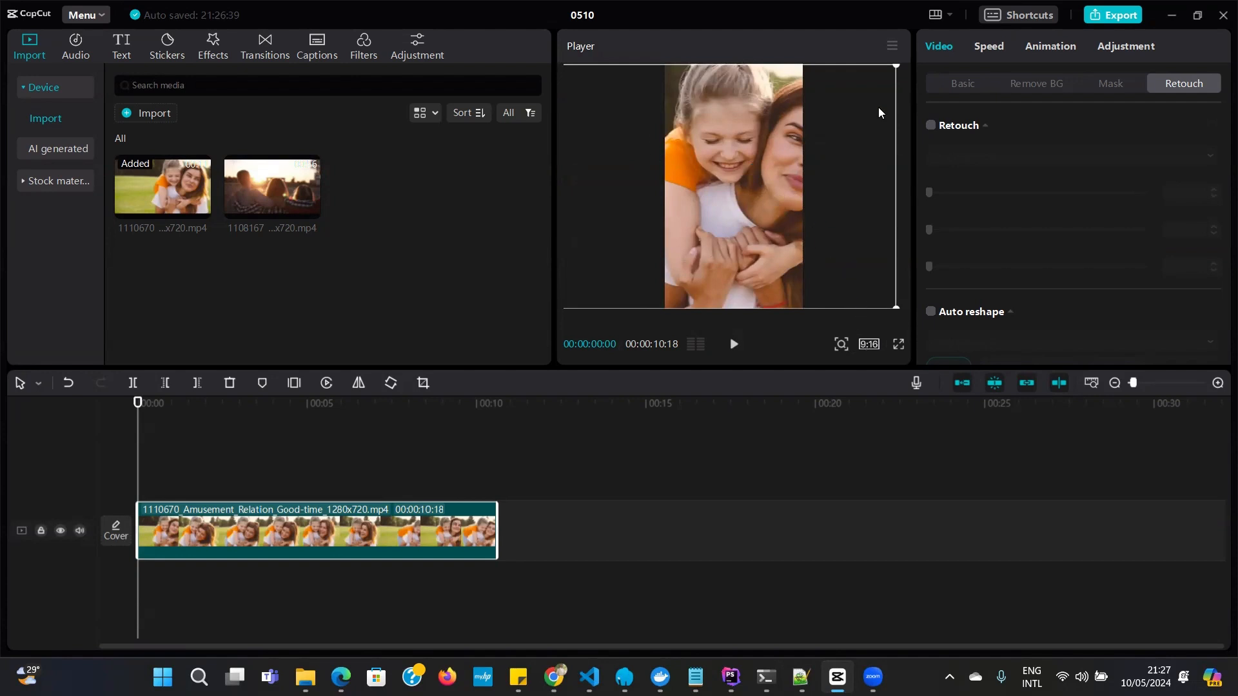
Step: Return the aspect ratio to 16:9, and reduce the clip's scale to 172% while reframing it on both faces
left_click(866, 348)
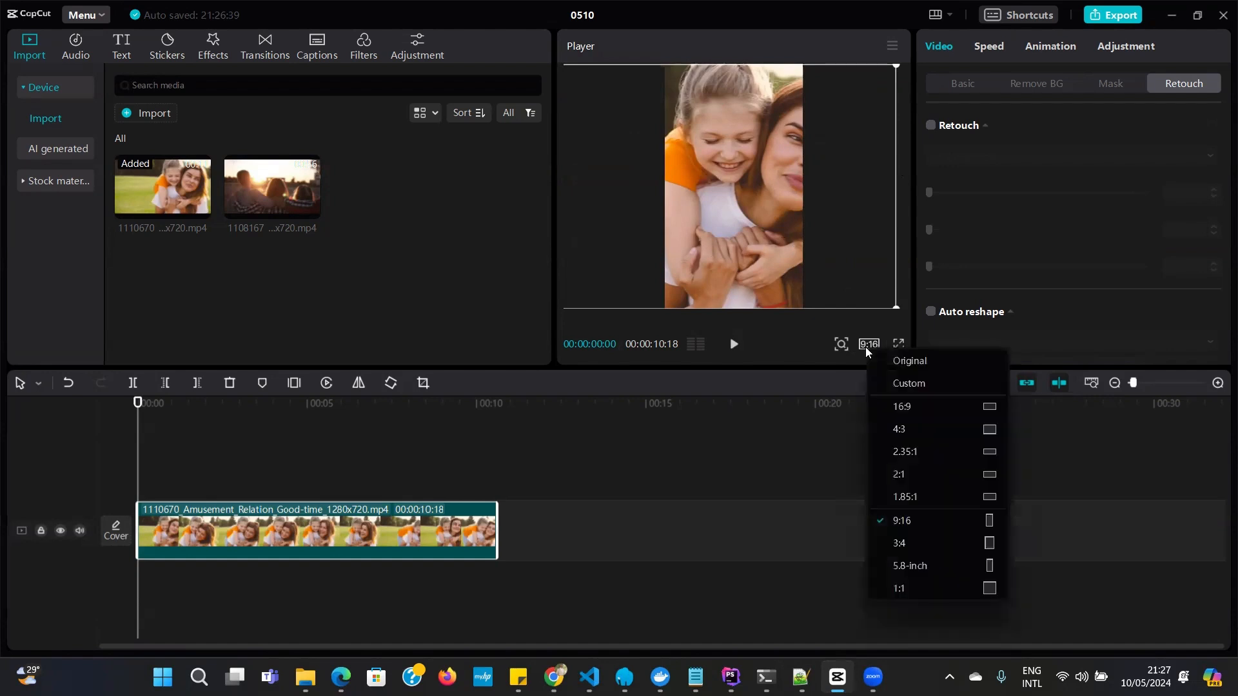
left_click(915, 407)
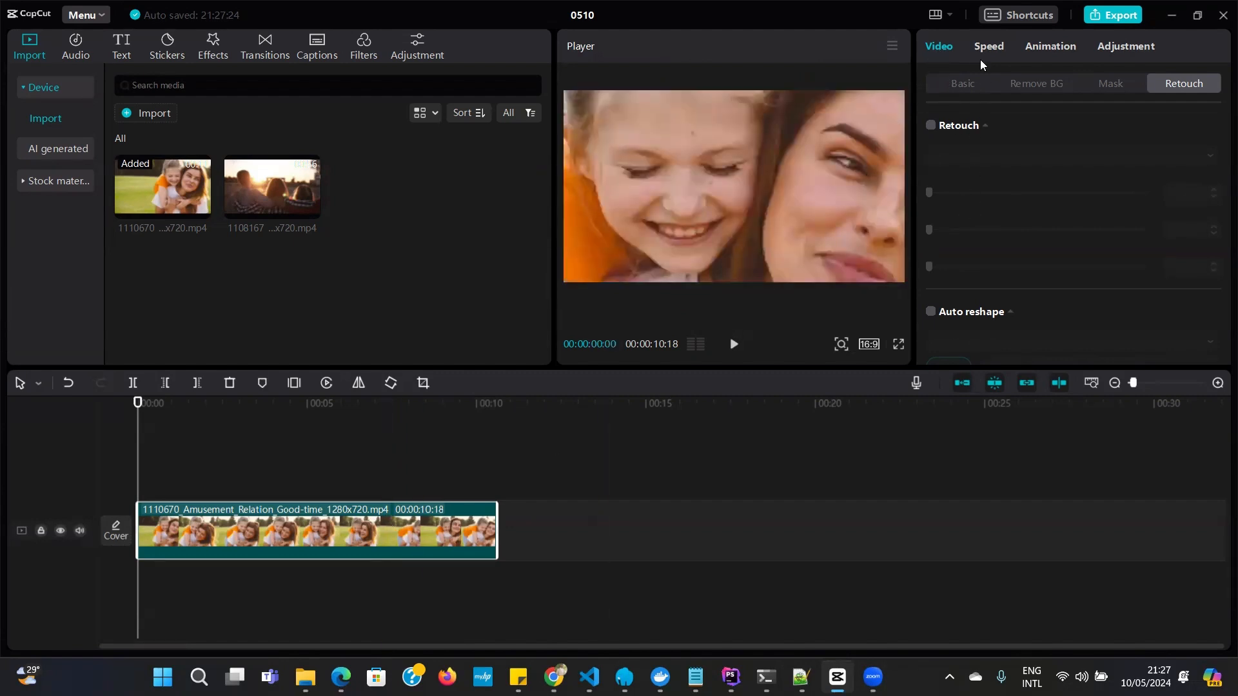
left_click(967, 85)
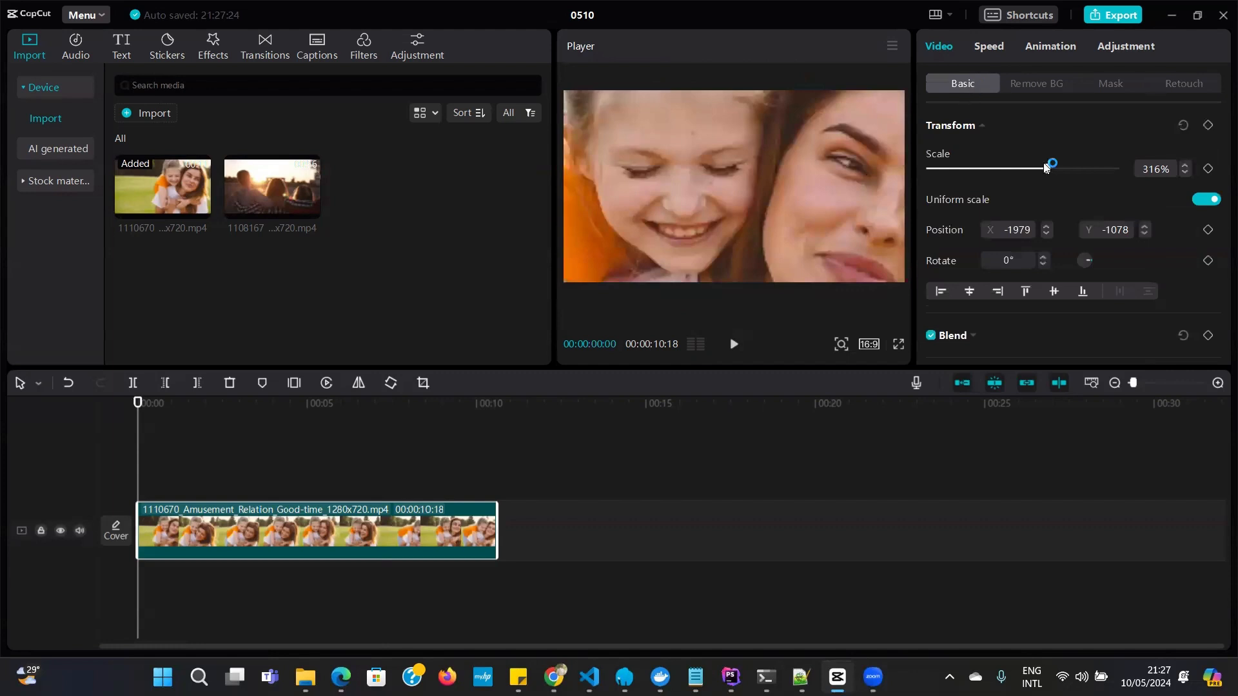
left_click_drag(1047, 171, 984, 184)
left_click_drag(708, 236, 931, 46)
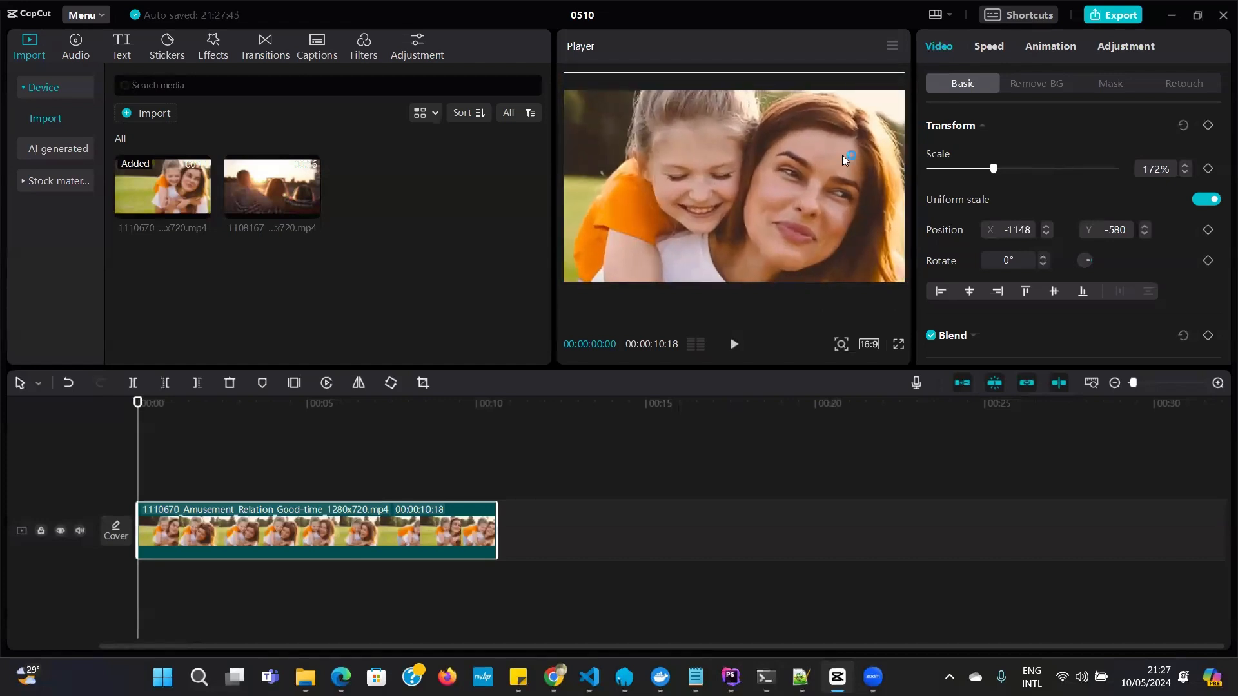
Step: Adjust the clip's position around both faces in the 16:9 frame and raise its scale to 179%
left_click_drag(761, 189, 763, 167)
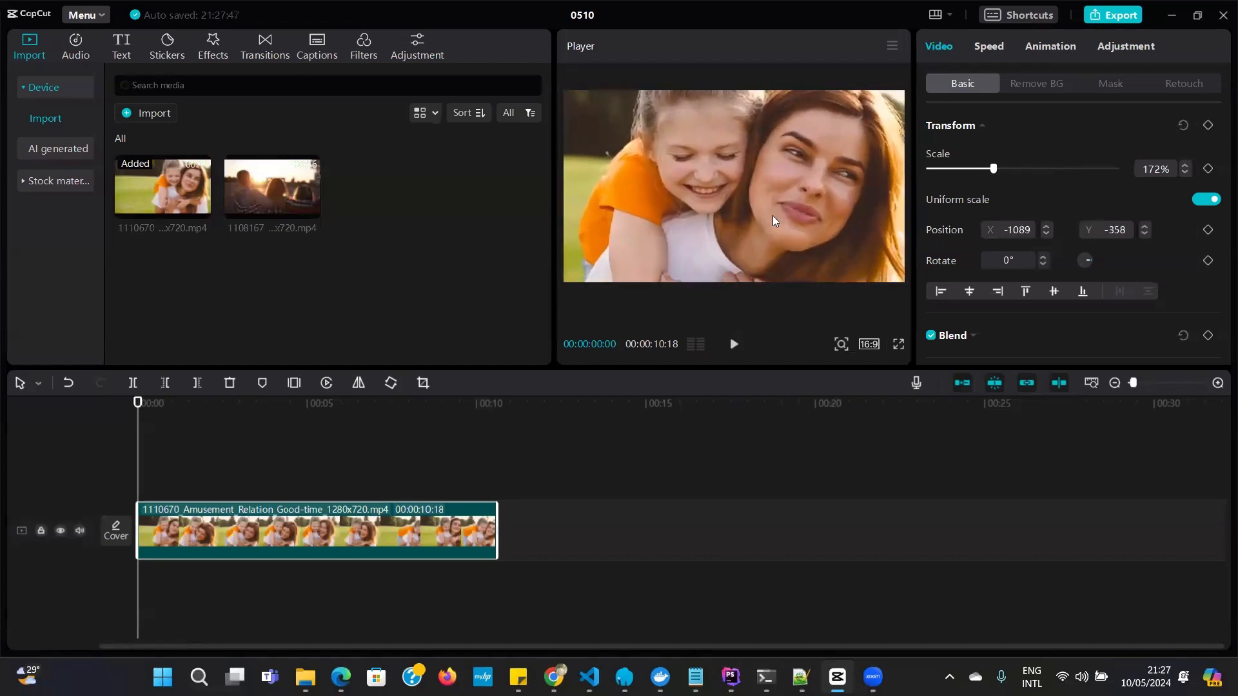
left_click_drag(763, 222, 753, 215)
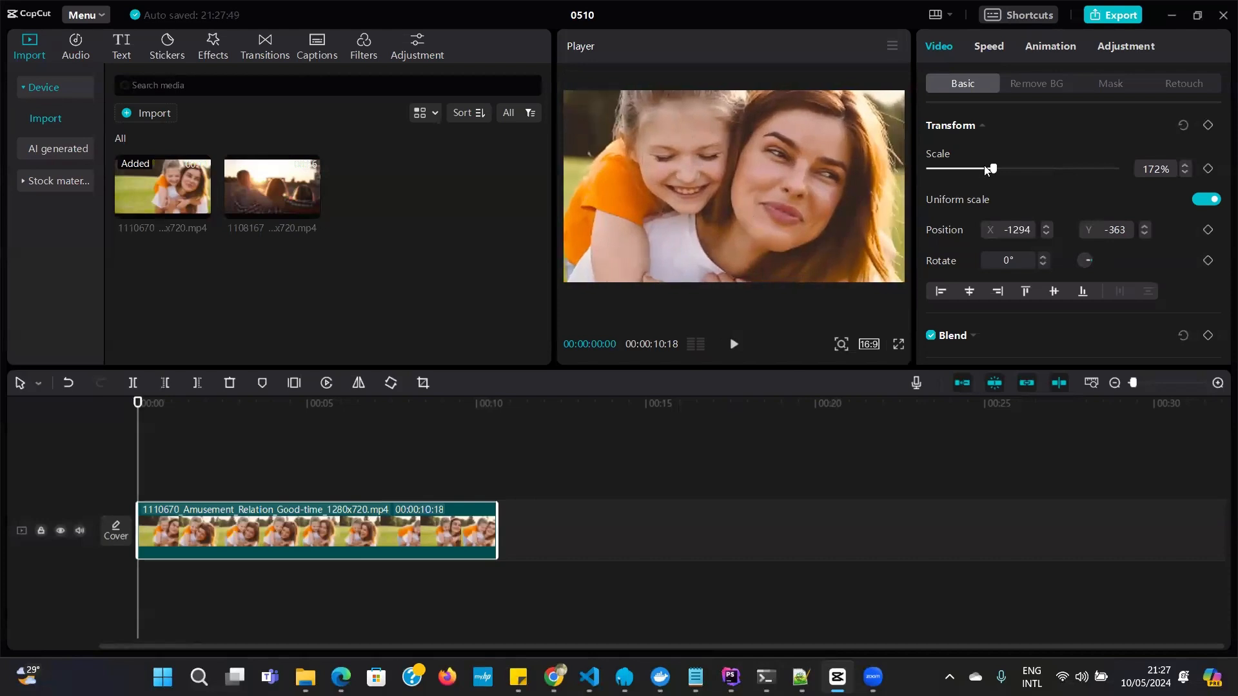
mouse_move(991, 169)
left_mouse_down()
mouse_move(973, 169)
mouse_move(997, 169)
left_mouse_up()
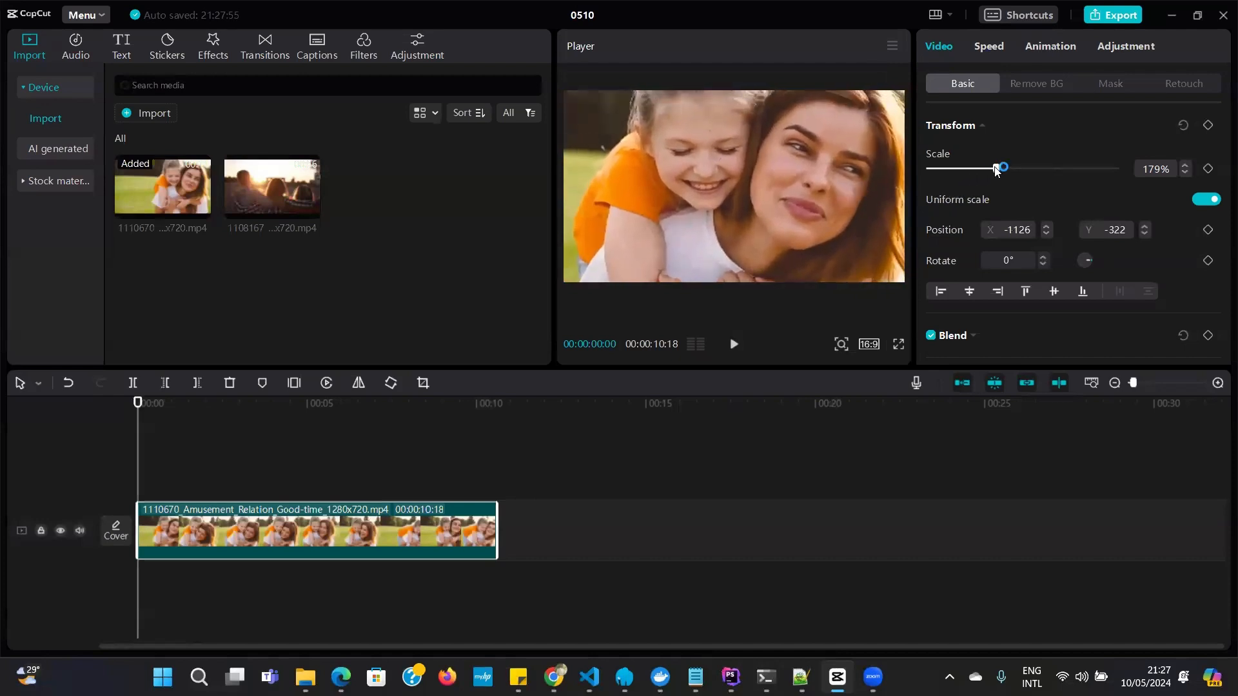
Step: Redo the clip's framing by shrinking it to 64%, moving it near the frame's centre and enlarging it to 111%
left_click_drag(997, 168, 952, 188)
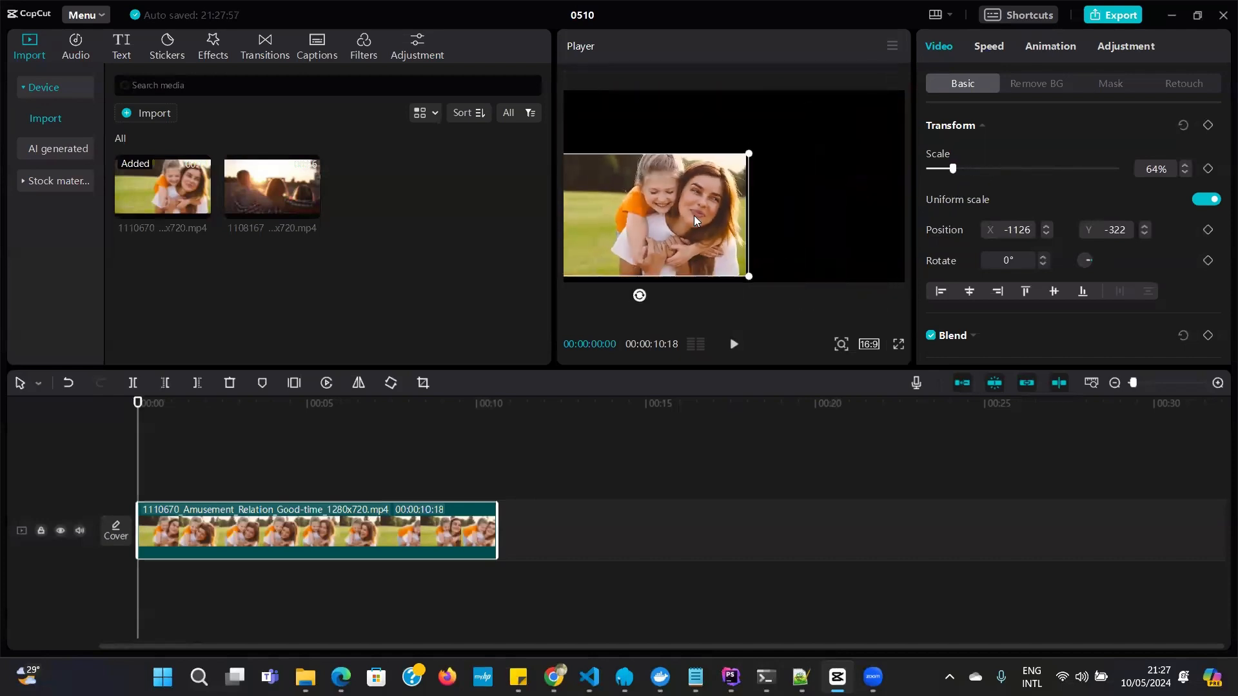
mouse_move(694, 215)
left_mouse_down()
mouse_move(739, 189)
mouse_move(715, 211)
left_mouse_up()
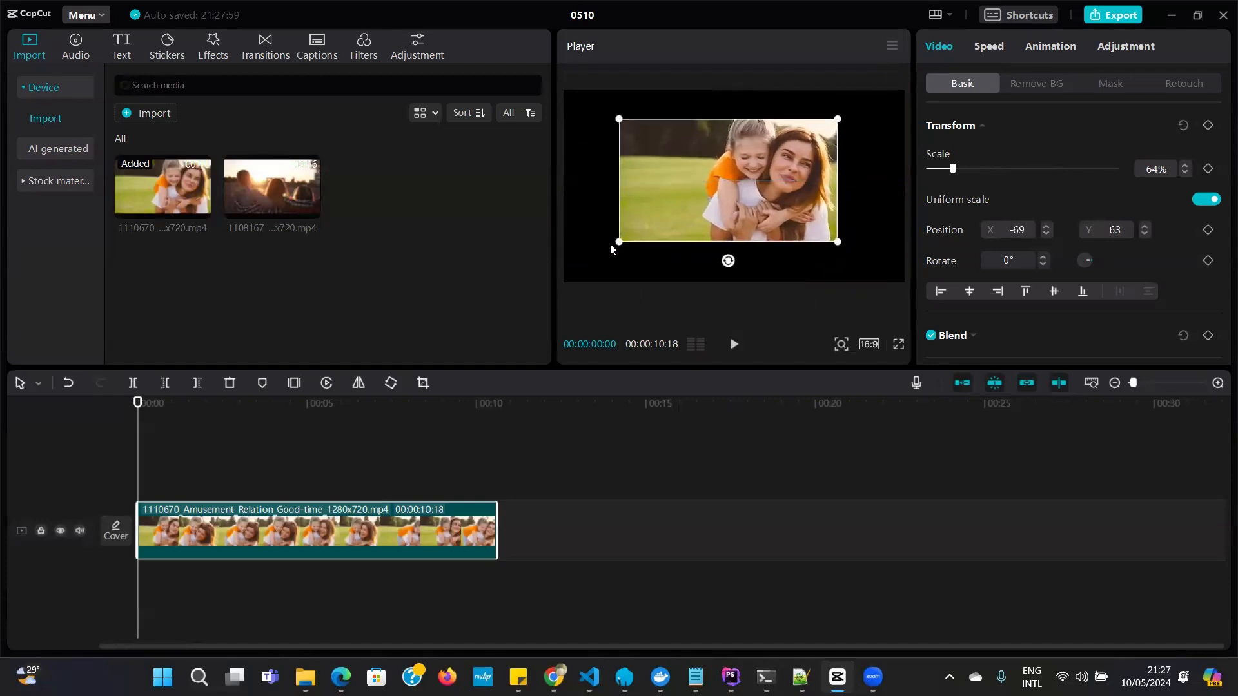
left_click_drag(618, 242, 557, 300)
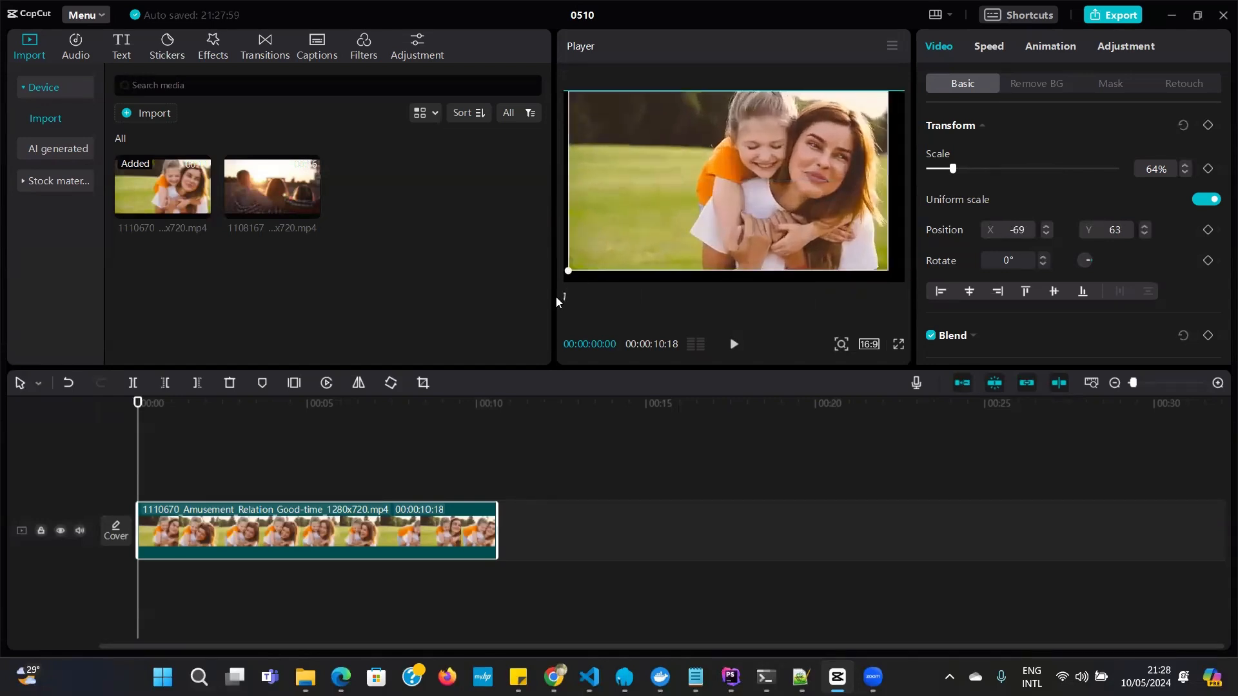
left_click_drag(890, 268, 934, 284)
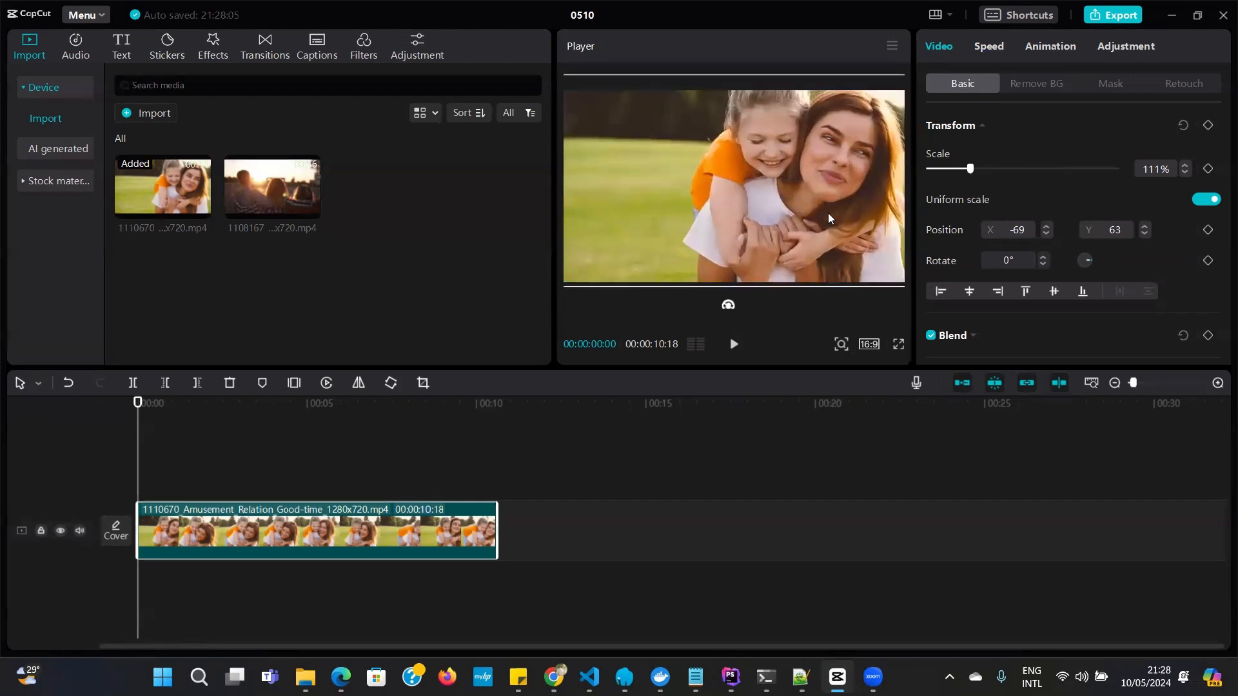
Step: Enlarge the clip to 135% and reposition it to about X -499, Y -199 so both faces fill the 16:9 frame
mouse_move(860, 119)
left_mouse_down()
mouse_move(831, 125)
mouse_move(849, 126)
left_mouse_up()
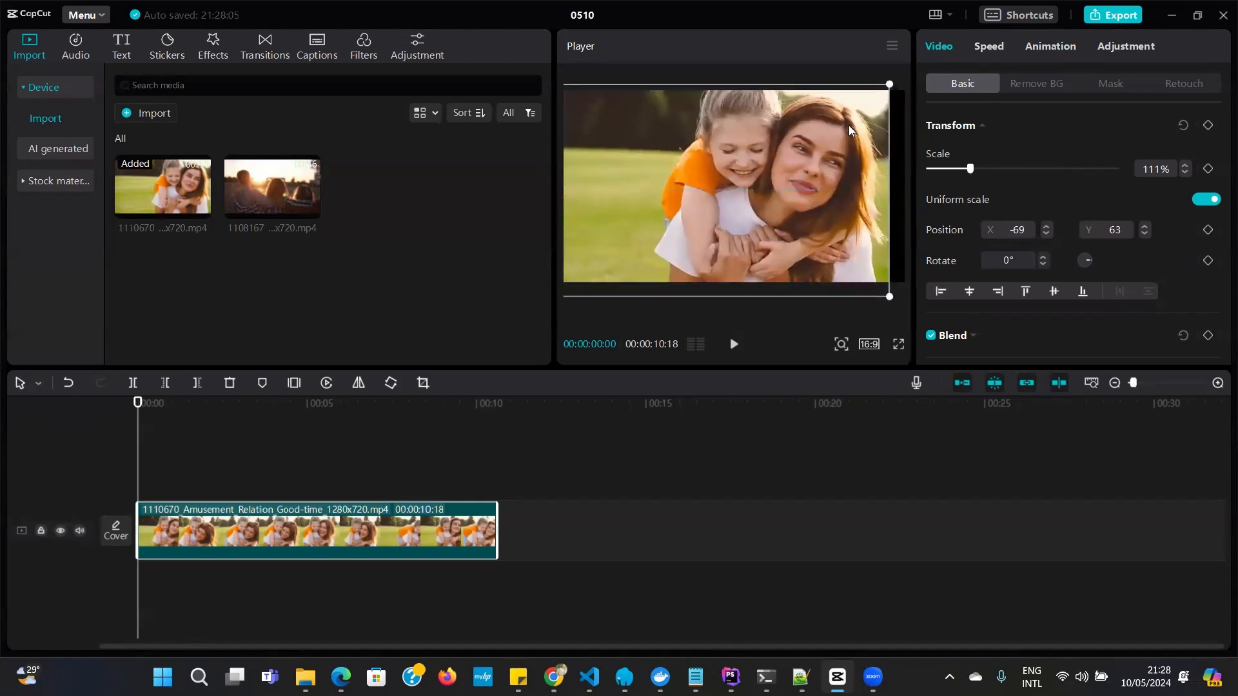
left_click_drag(893, 86, 926, 38)
left_click_drag(746, 212, 696, 217)
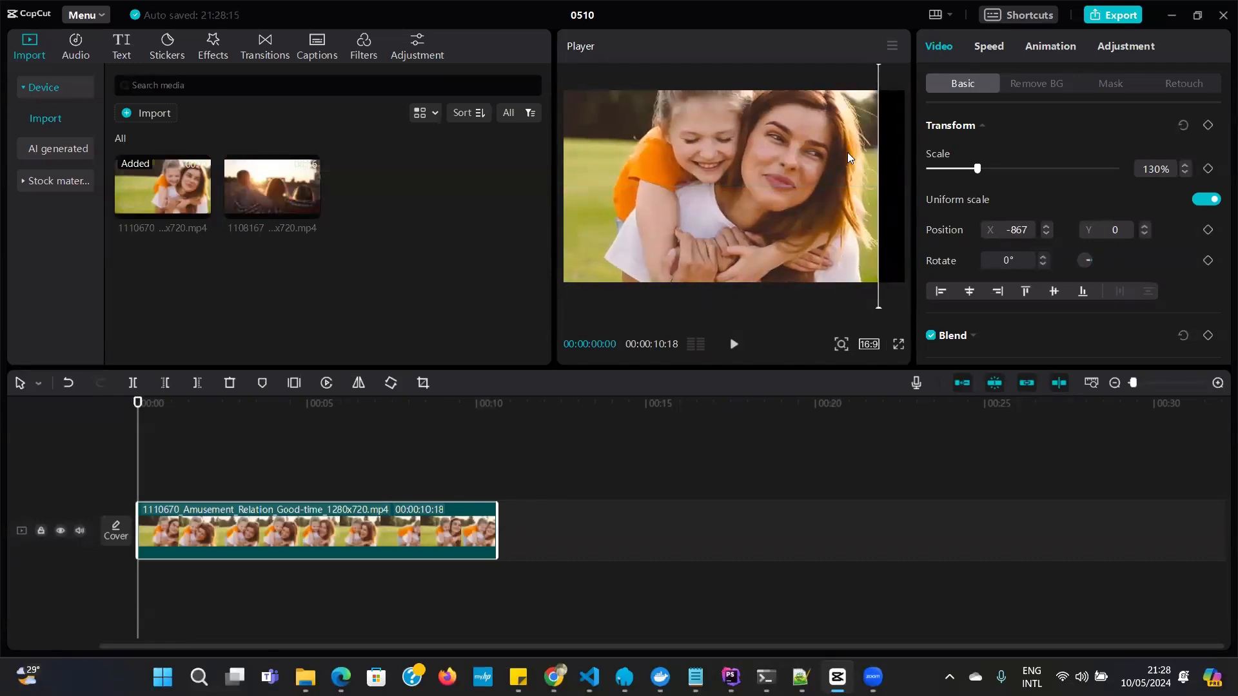
left_click_drag(848, 152, 870, 146)
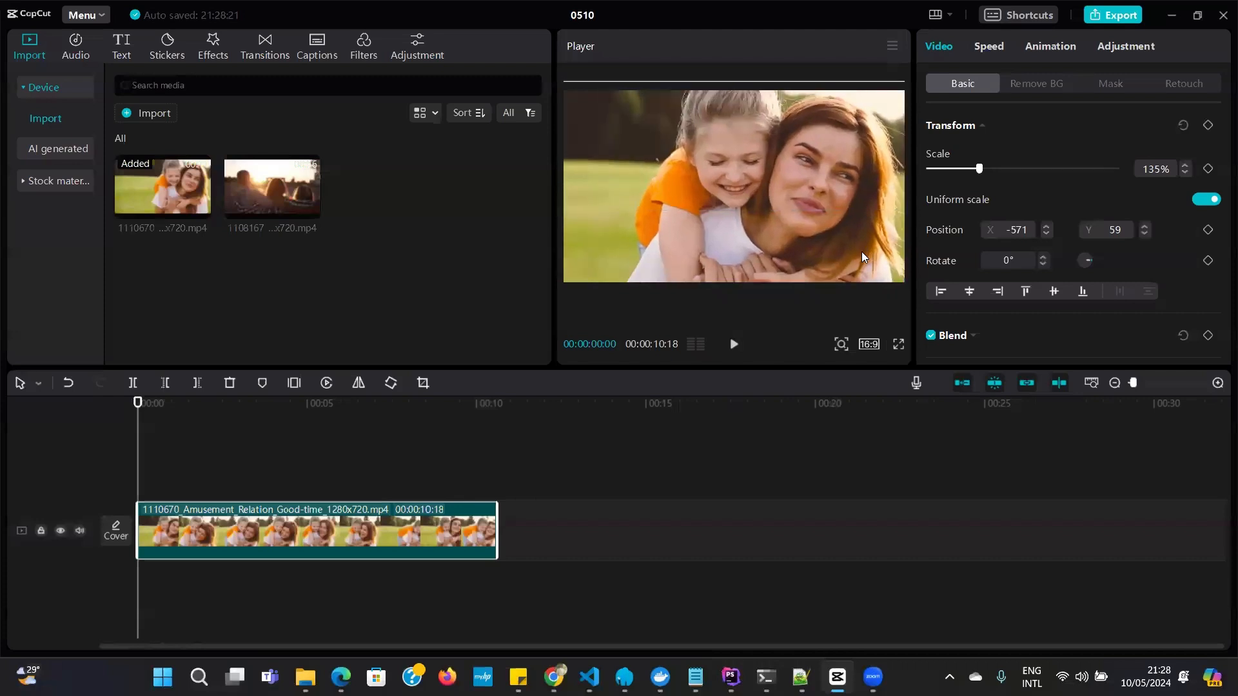
left_click_drag(861, 251, 810, 216)
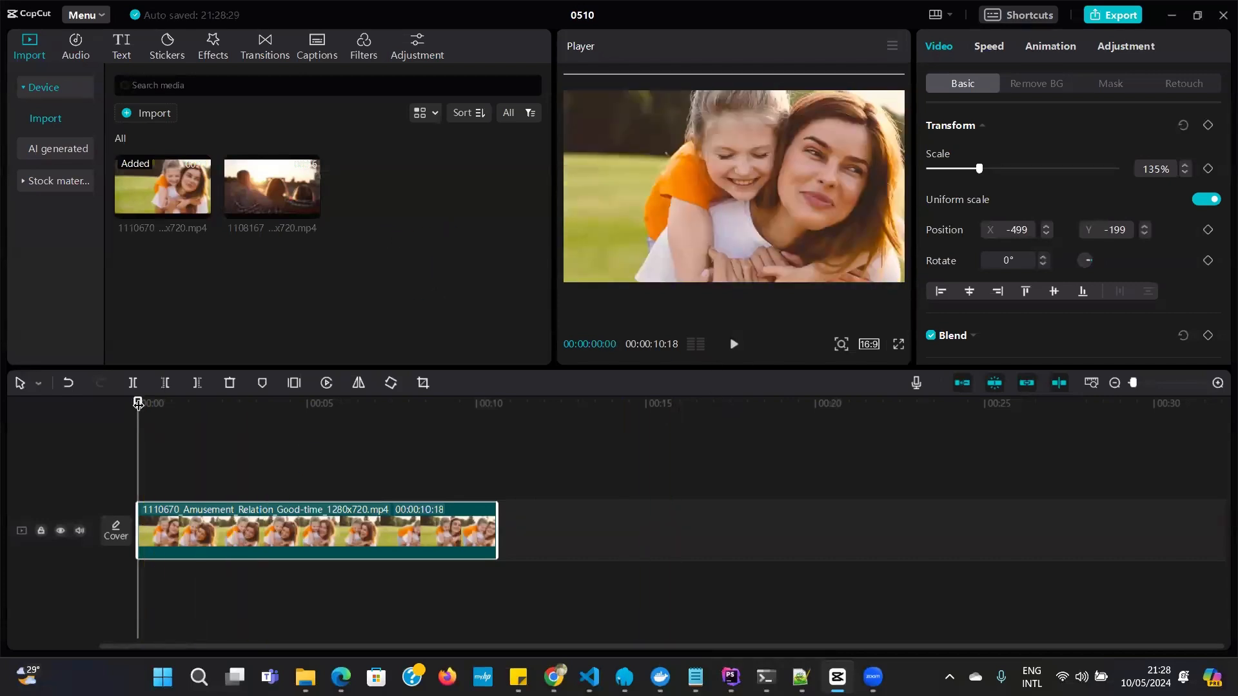
Step: Scrub through the clip to check its framing, shift it slightly upward in the frame, and return the playhead to the start
left_click_drag(138, 403, 160, 403)
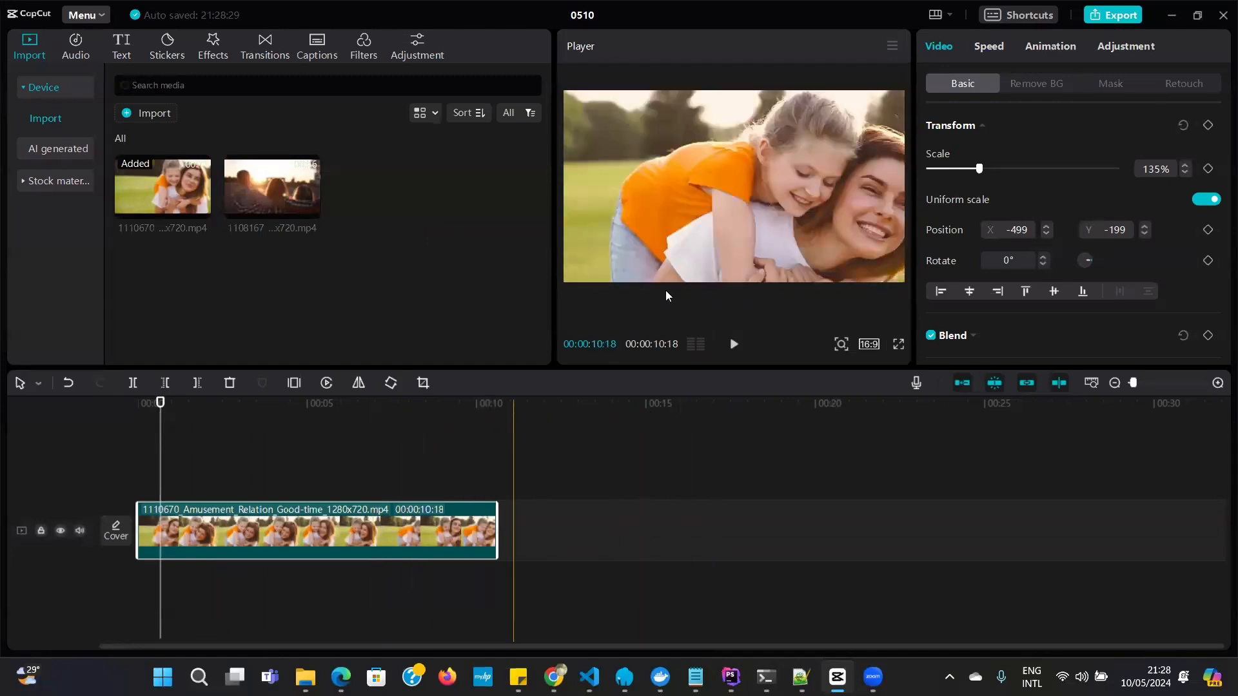
left_click_drag(723, 193, 724, 178)
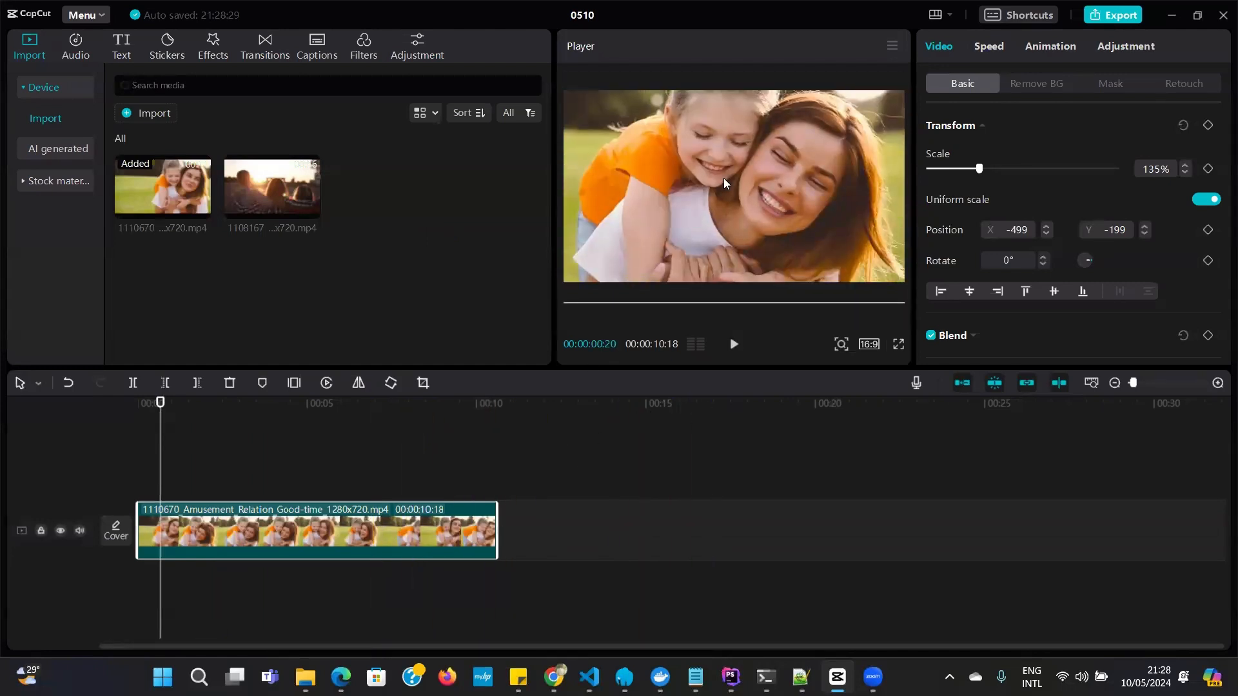
left_click(672, 451)
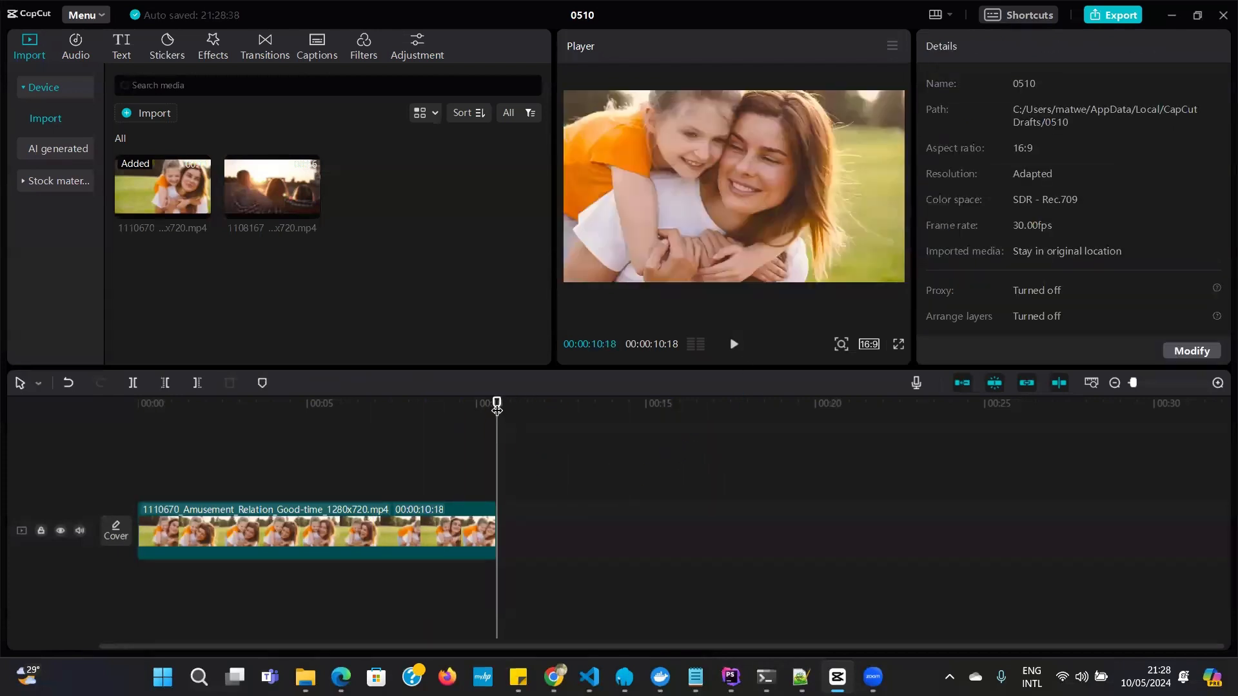
left_click_drag(443, 422, 129, 463)
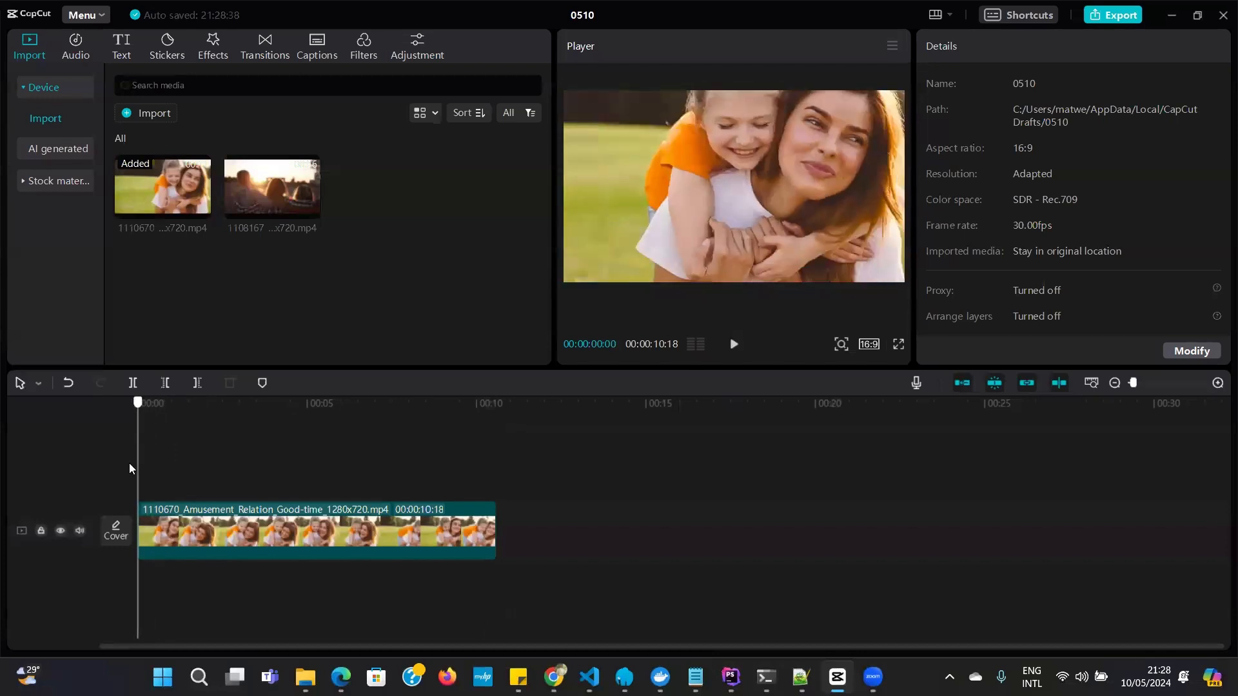